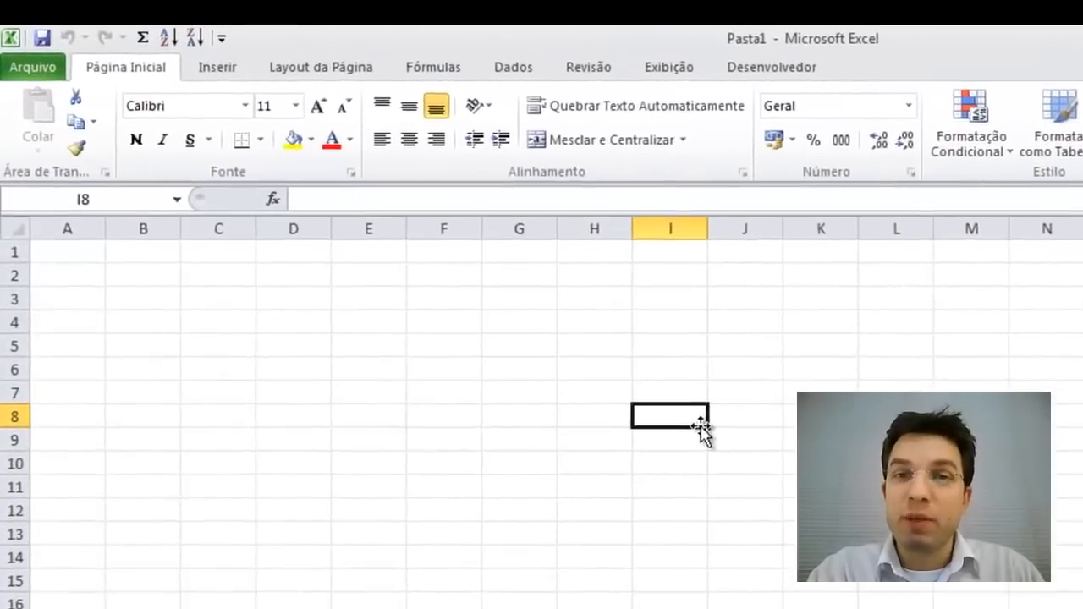
Move the line "1) Foi bem atendido?" from the Notepad text into cell B1 of the Excel sheet.
click(506, 328)
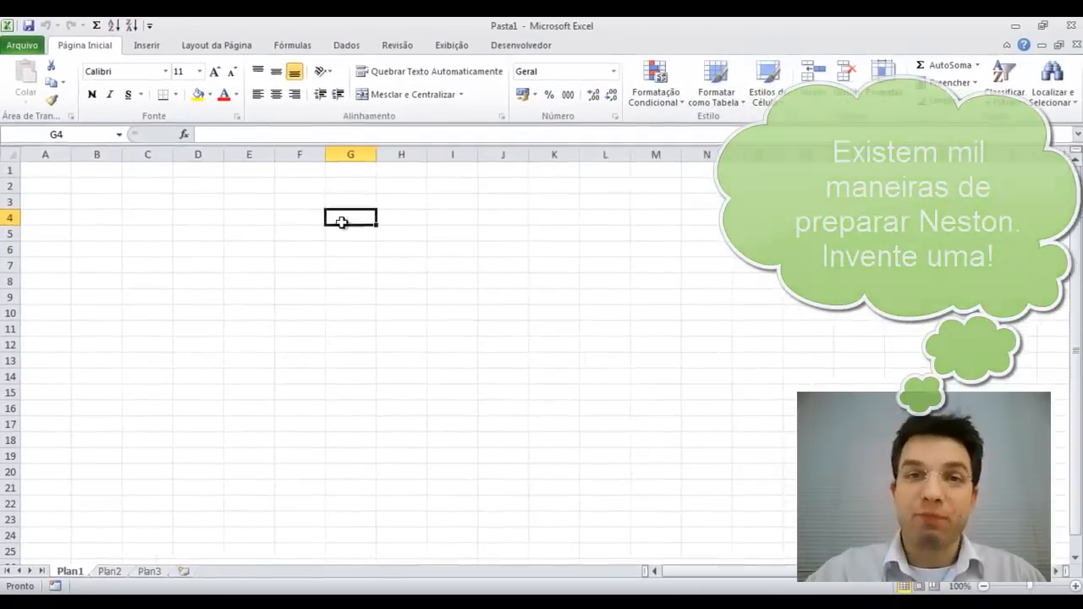
key(ctrl+Home)
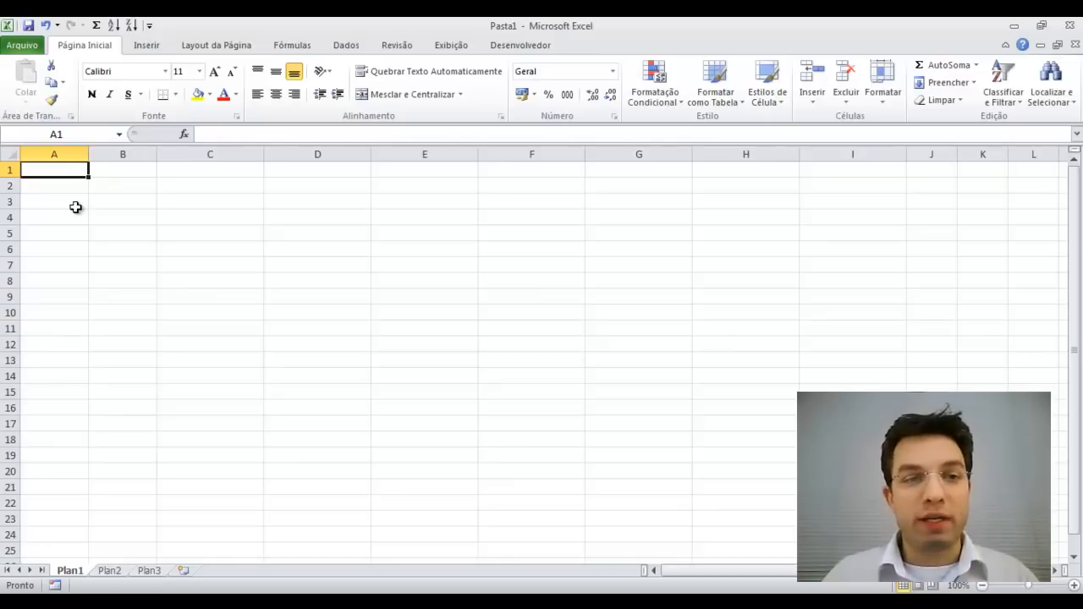
key(Right)
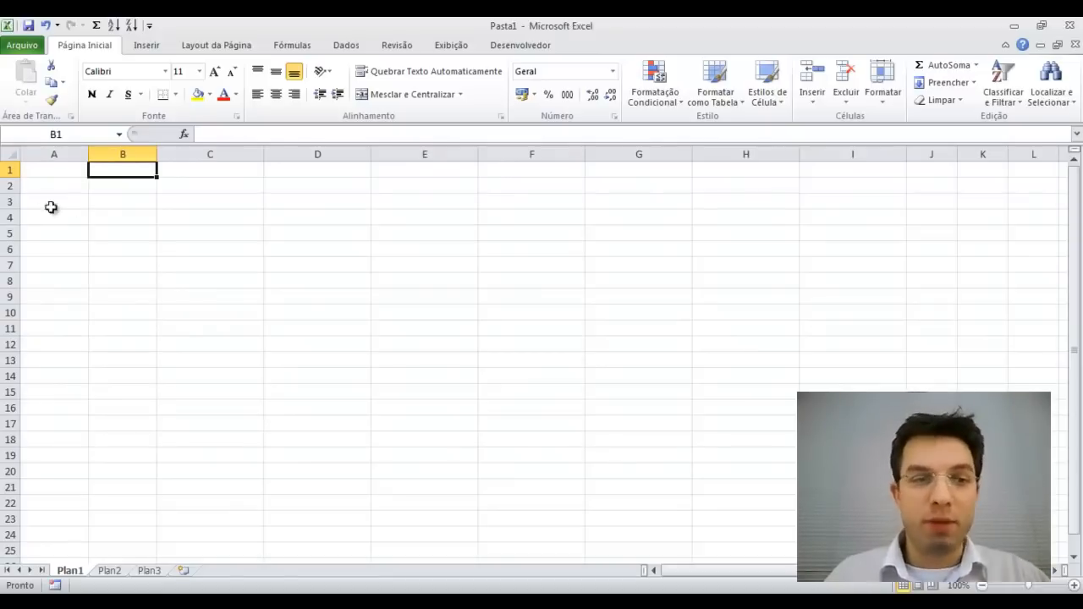
click(77, 603)
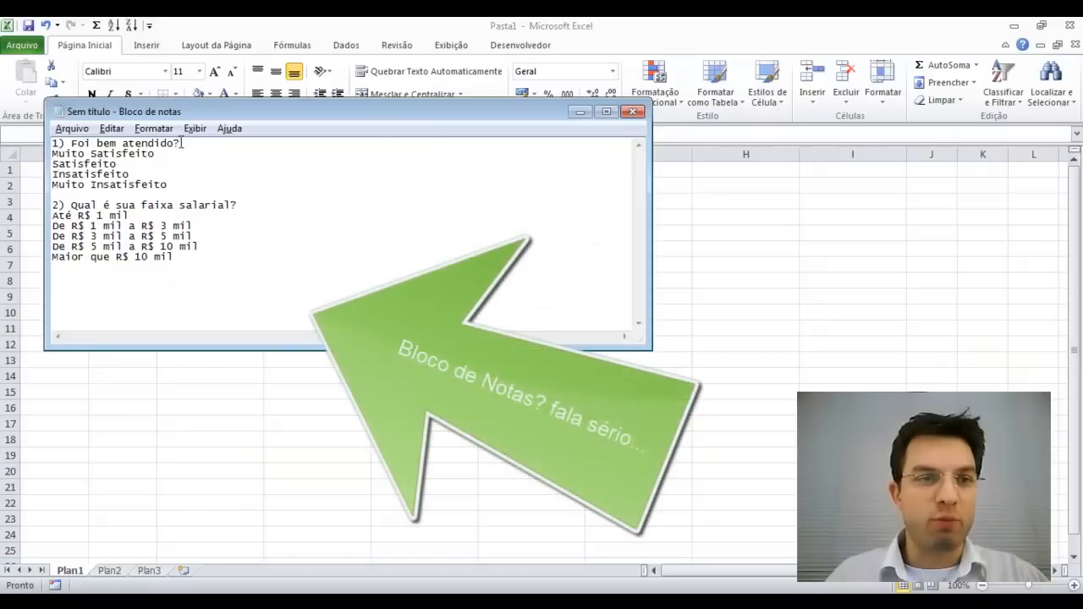
drag(183, 144, 3, 143)
key(ctrl+x)
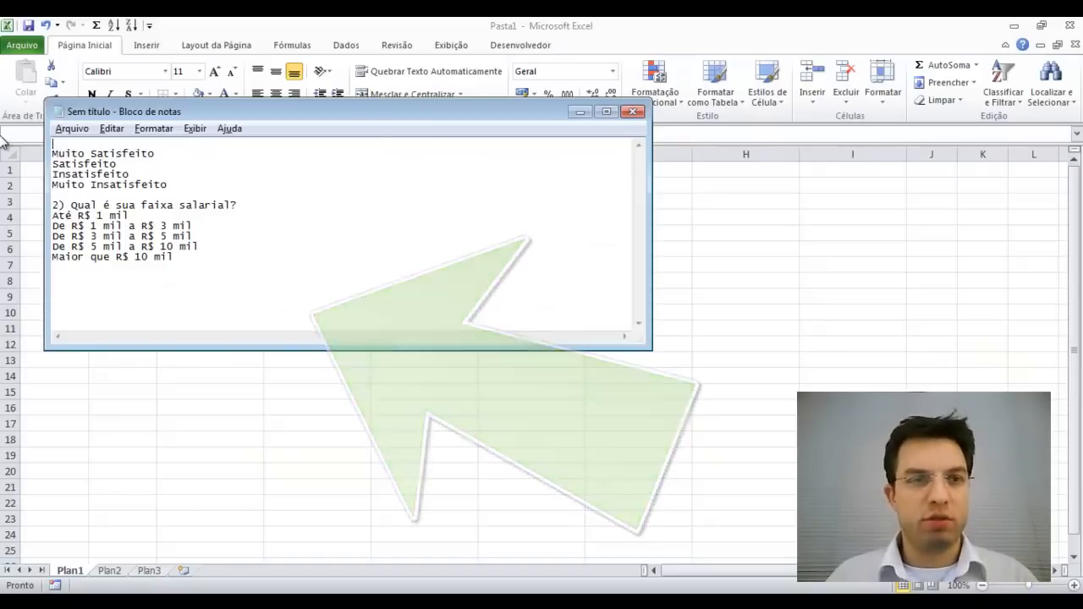
key(alt+Tab)
key(ctrl+v)
key(Return)
key(Up)
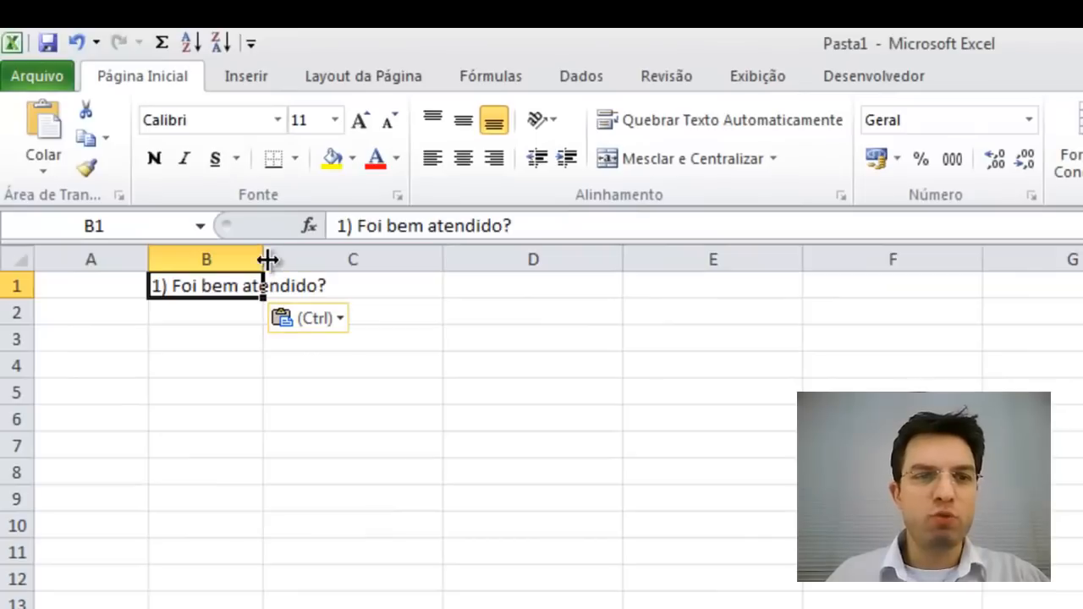
Centre the question in B1 with wrapped text and make row 1 about twice as tall.
click(683, 156)
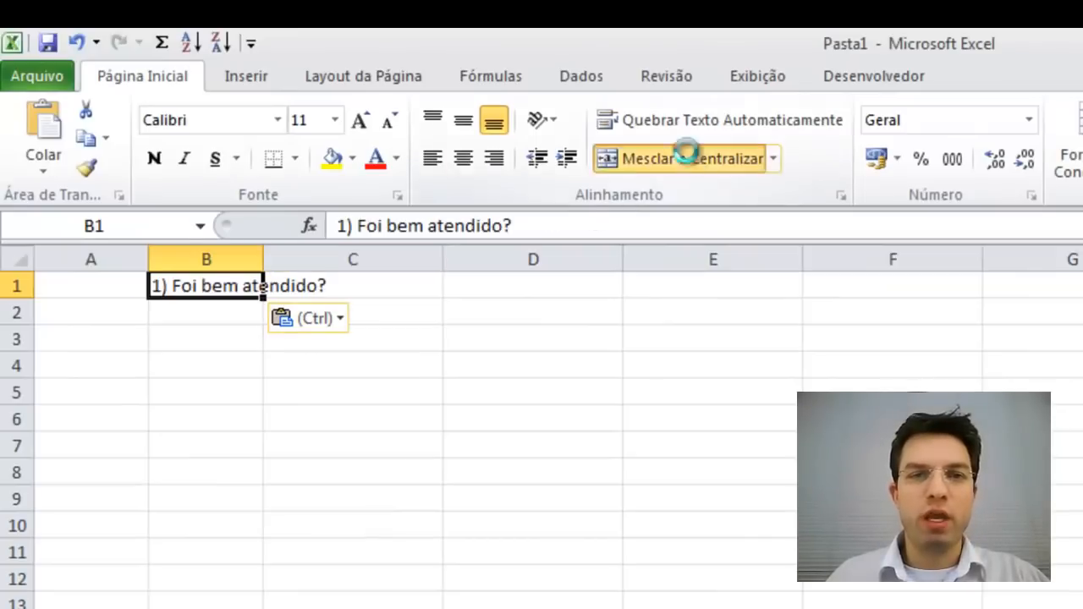
drag(12, 300, 12, 325)
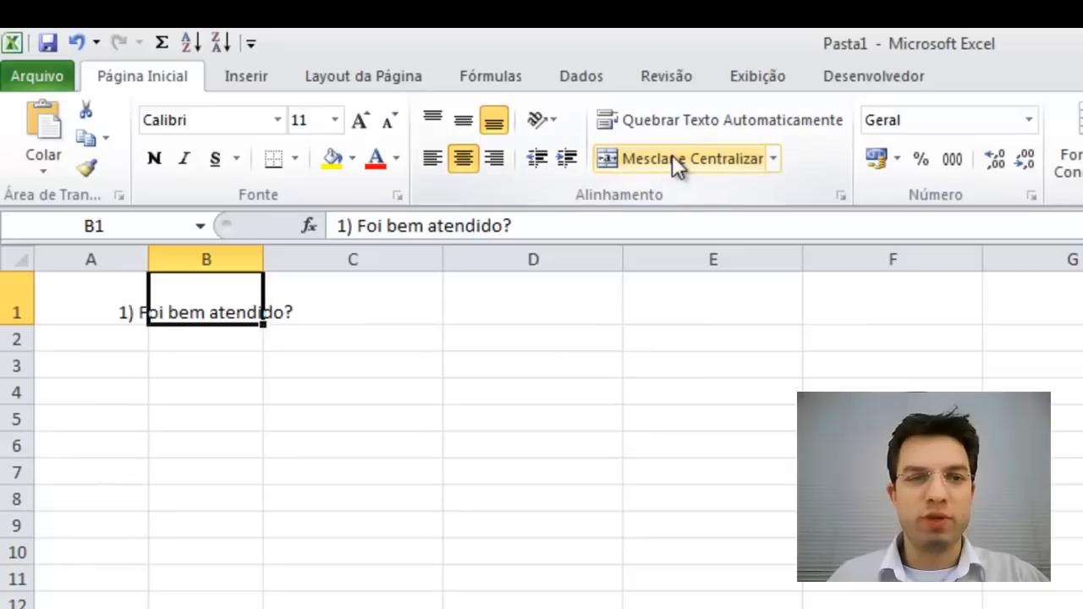
click(671, 120)
click(698, 122)
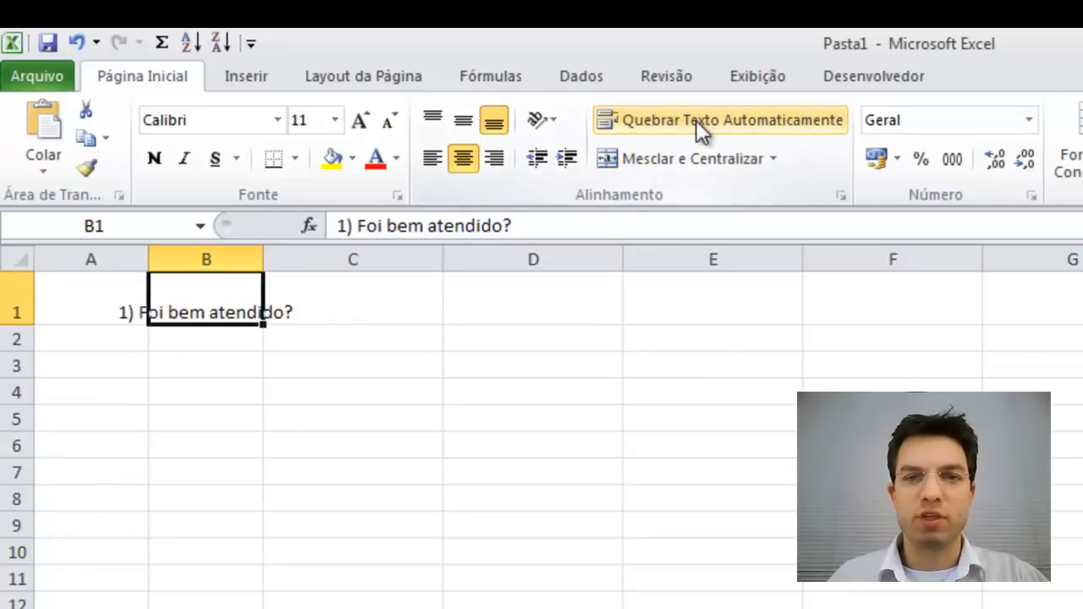
click(682, 122)
Widen column B to about one and a half times its width and narrow column C to a thin spacer column.
drag(263, 258, 325, 258)
click(241, 335)
click(406, 287)
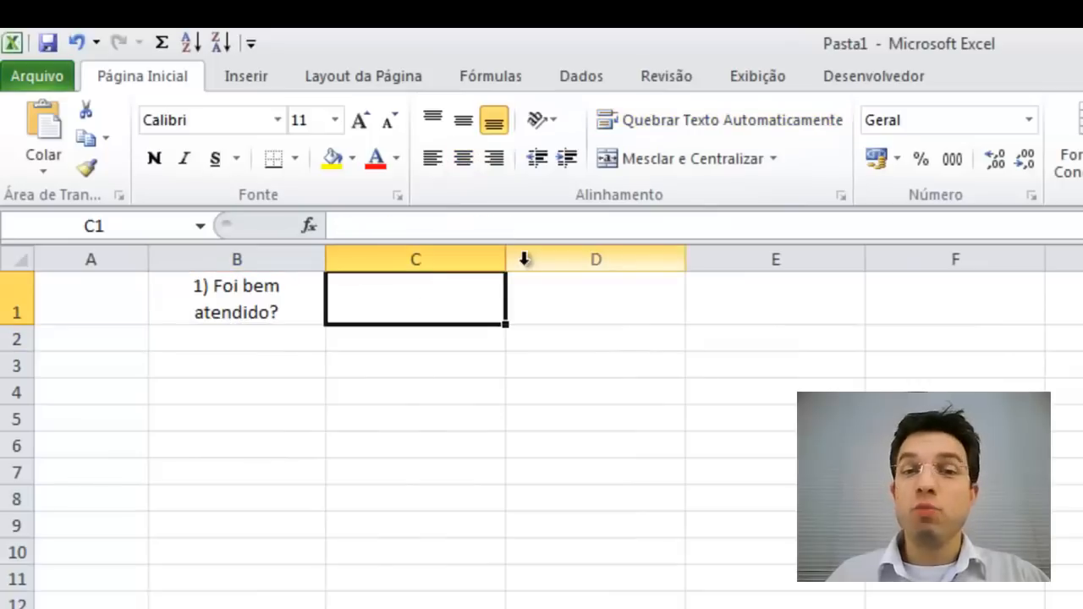
drag(509, 266, 377, 260)
click(234, 368)
click(347, 341)
click(234, 256)
click(254, 392)
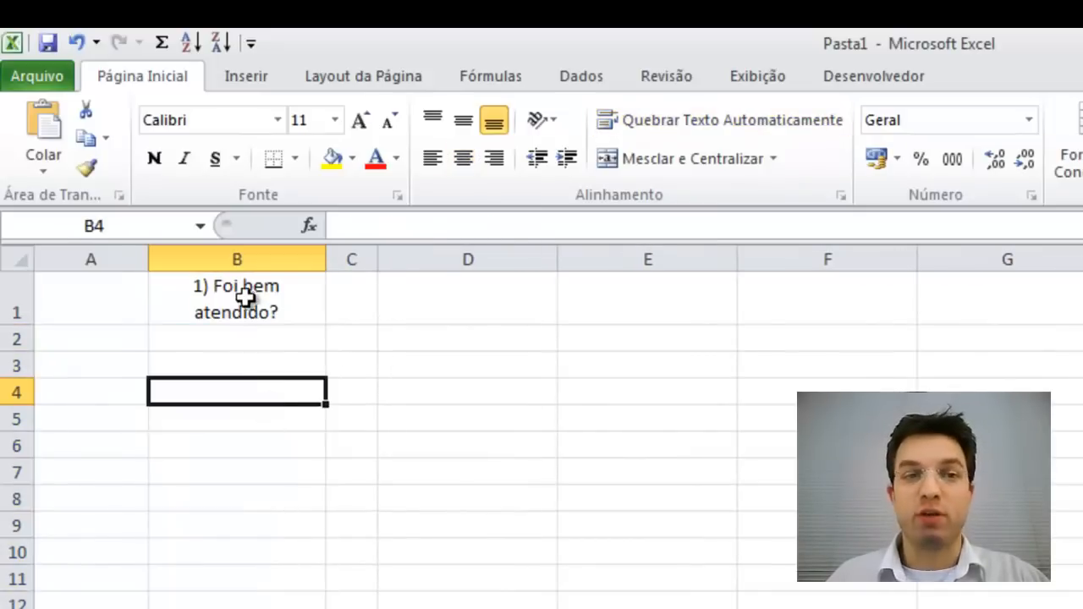
click(243, 292)
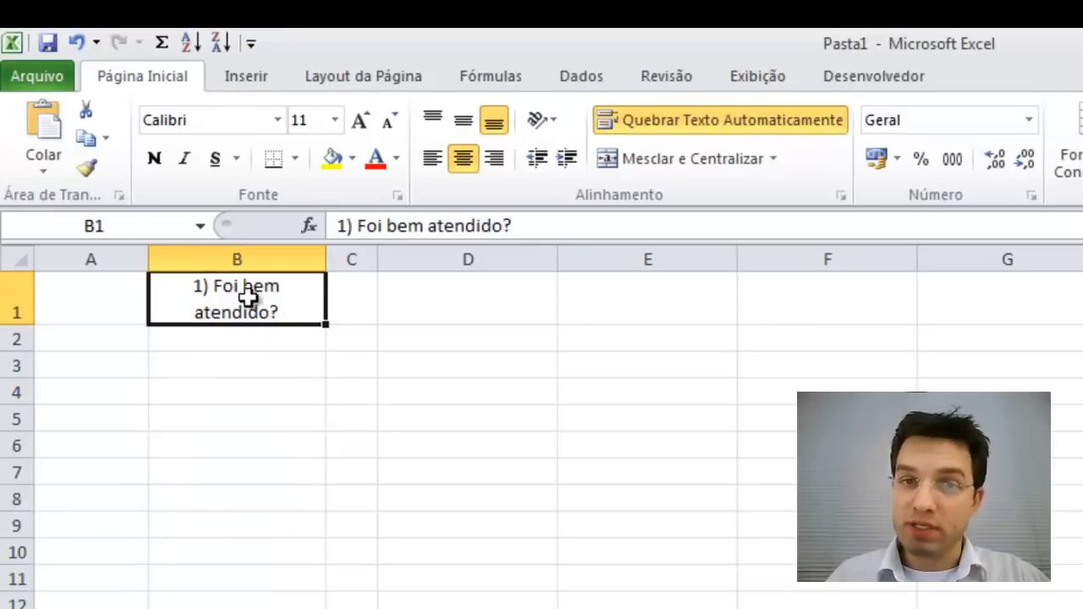
click(355, 256)
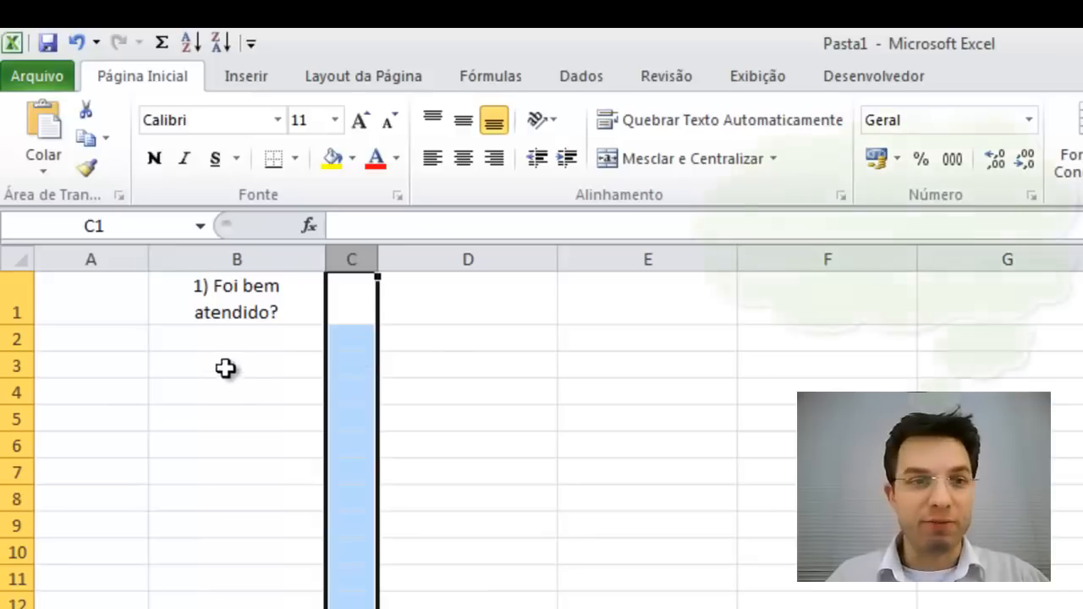
Move the four answer options, from "Muito Satisfeito" to "Muito Insatisfeito", from the Notepad text into cells B2 to B5 in Excel.
click(220, 337)
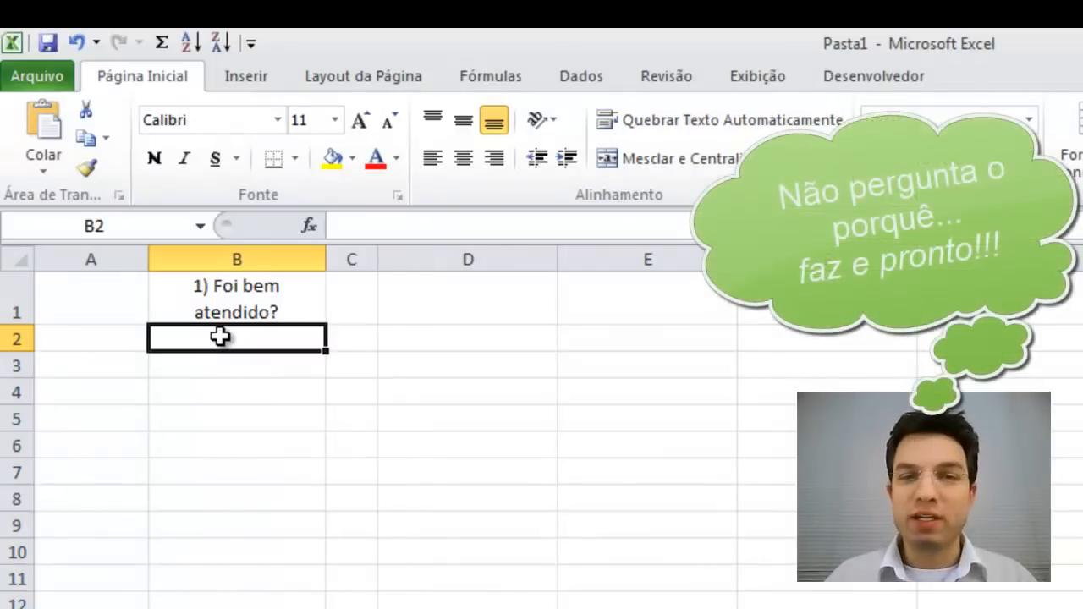
key(alt+Tab)
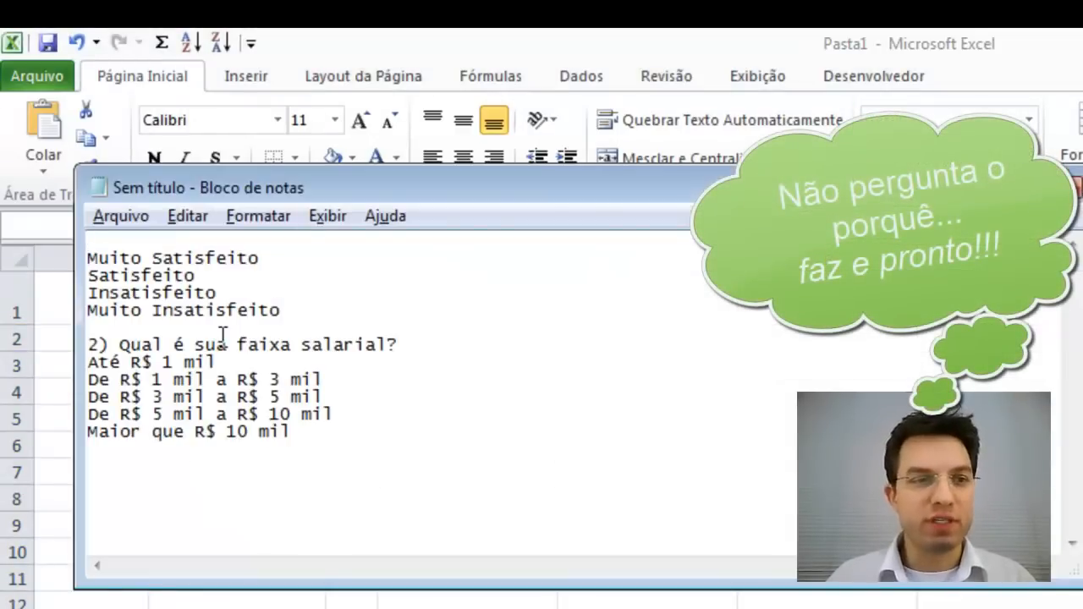
key(shift+Down)
key(shift+Down)
key(shift+Down)
key(shift+Down)
key(ctrl+x)
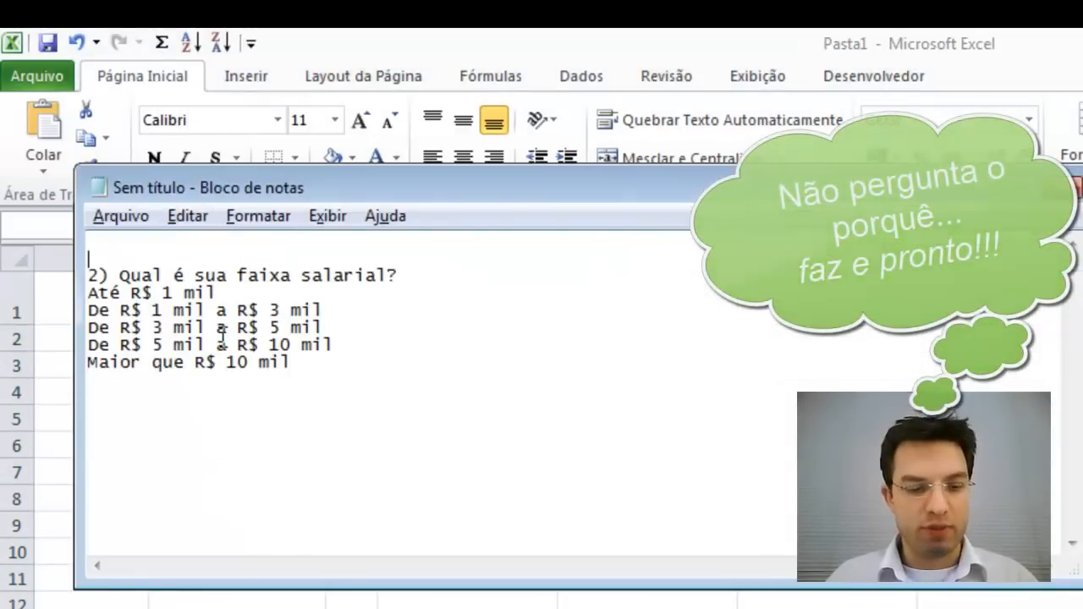
key(alt+Tab)
key(ctrl+v)
key(Down)
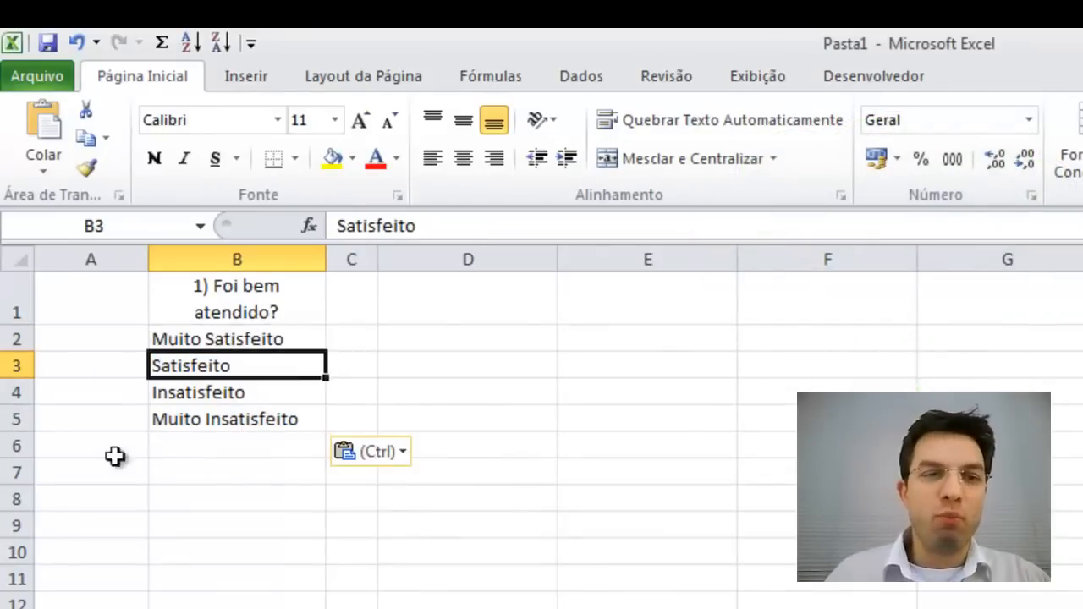
key(Up)
key(Down)
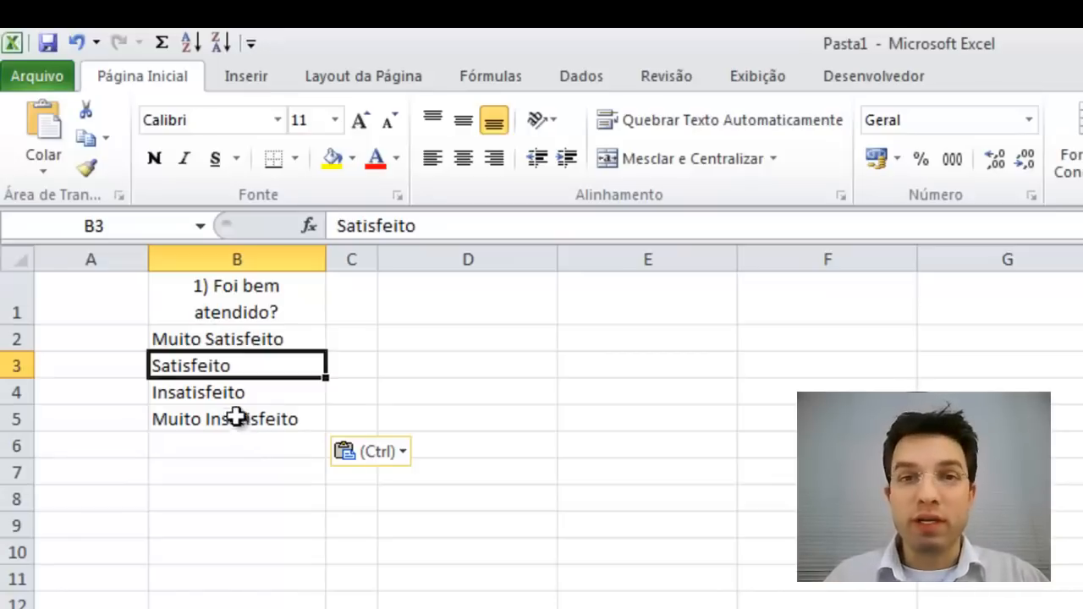
Left-align the question in B1 and widen column B so the question fits on one line.
click(209, 300)
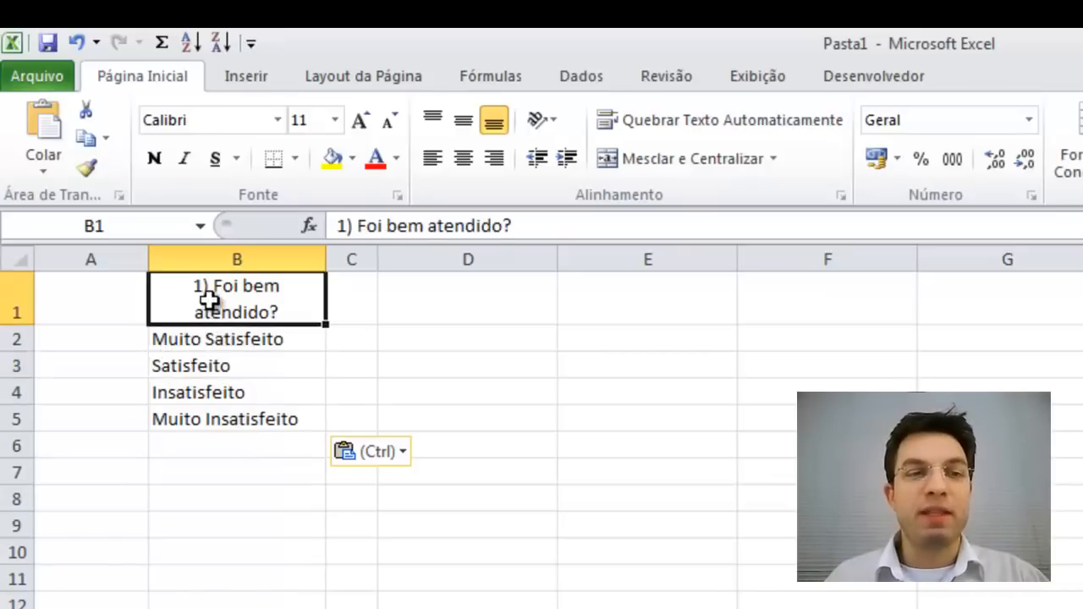
click(432, 158)
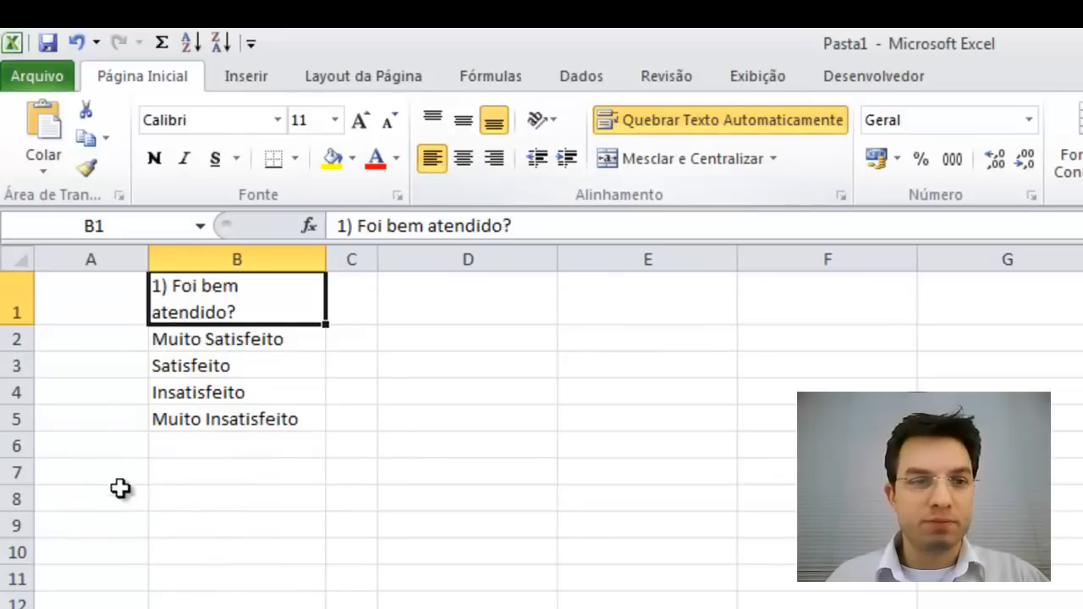
click(214, 550)
click(217, 449)
drag(327, 253, 377, 251)
click(247, 495)
Align the question in B1 vertically to the middle and horizontally to the left, and make it bold.
click(262, 288)
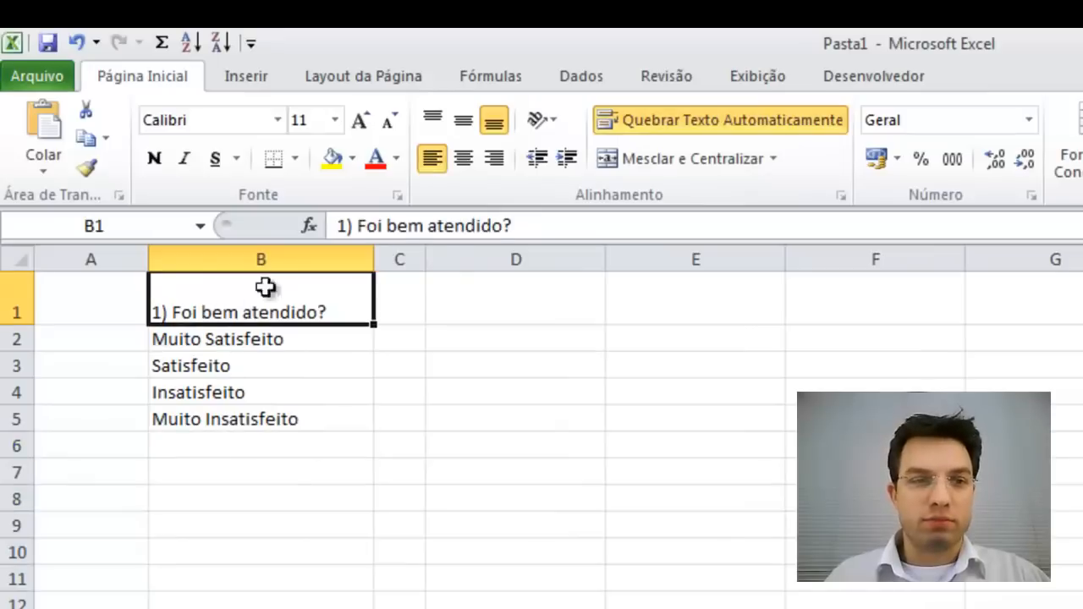
click(463, 119)
click(463, 158)
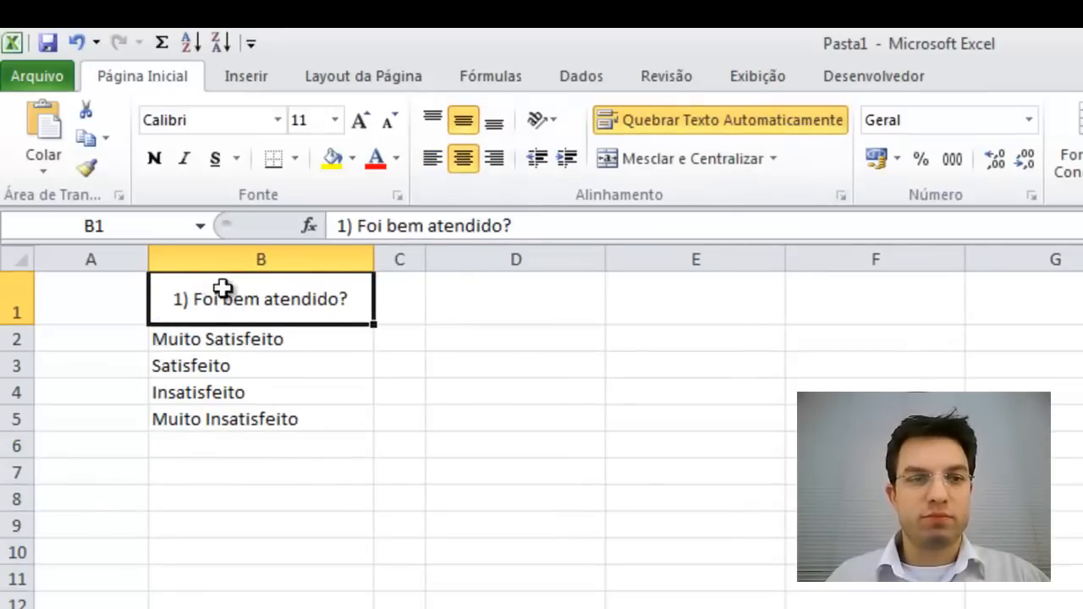
click(432, 158)
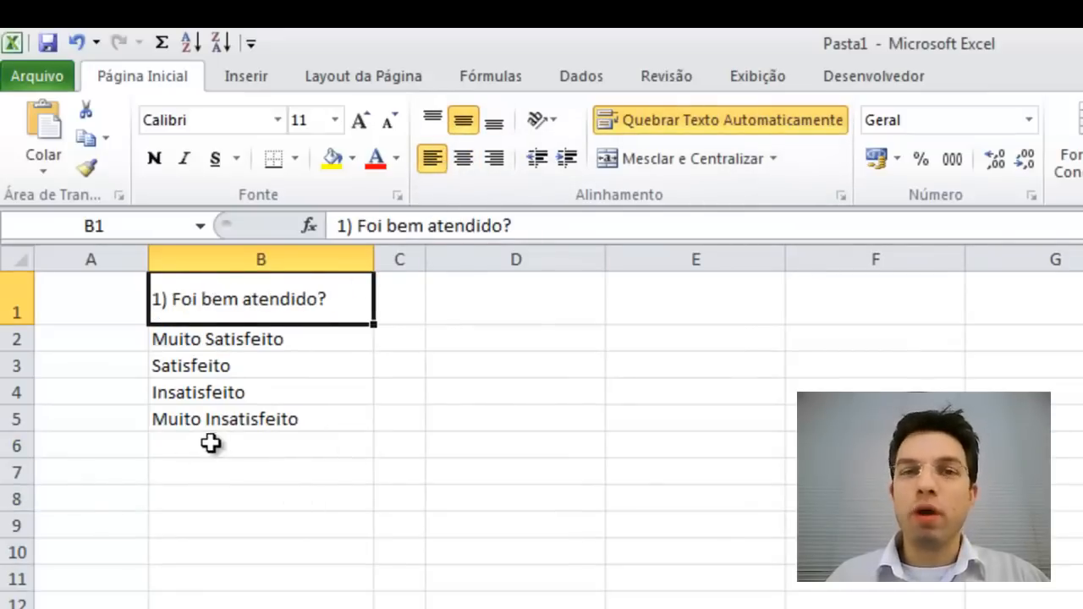
click(154, 158)
click(126, 478)
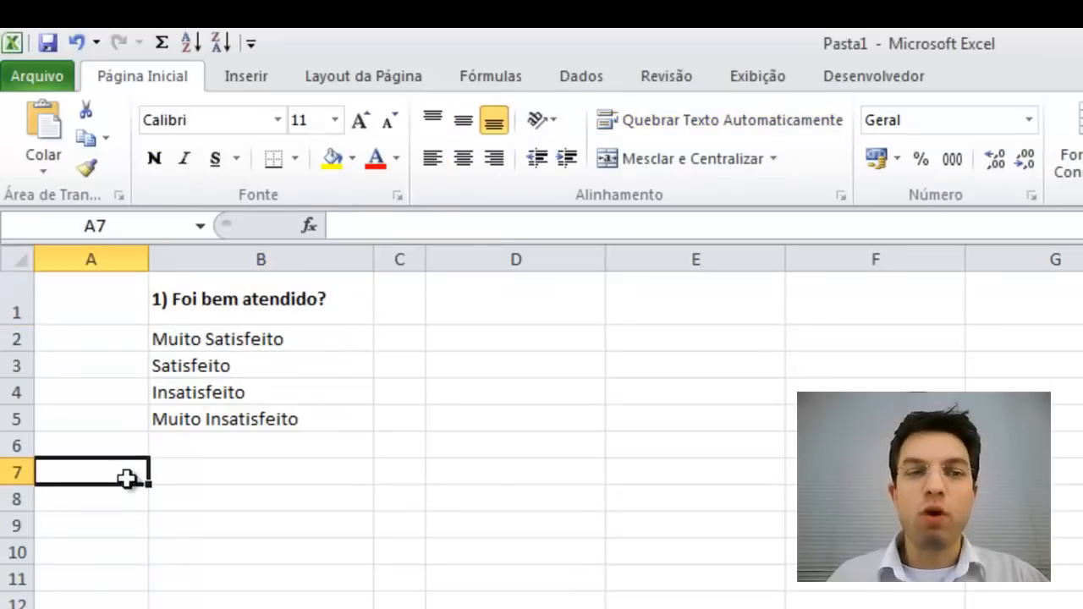
key(Down)
key(Down)
key(Up)
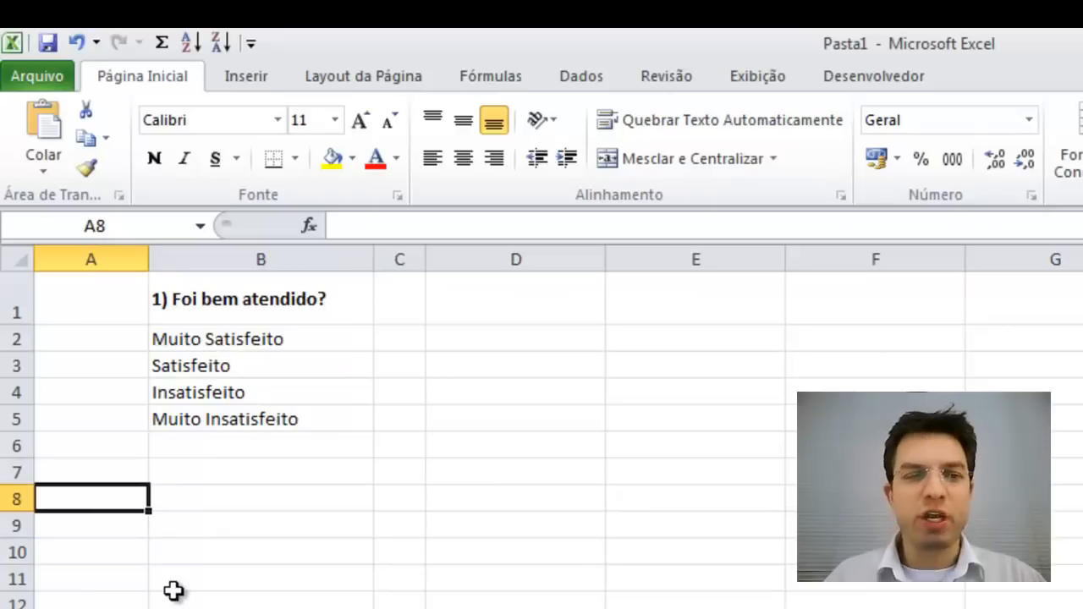
key(Down)
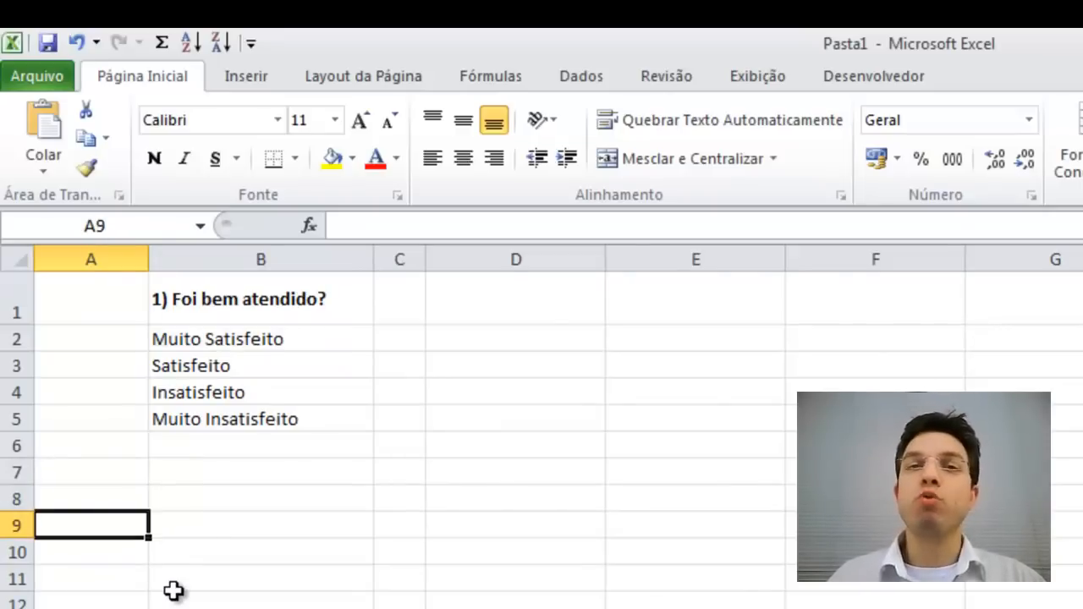
drag(263, 332, 242, 465)
click(241, 463)
drag(243, 338, 241, 440)
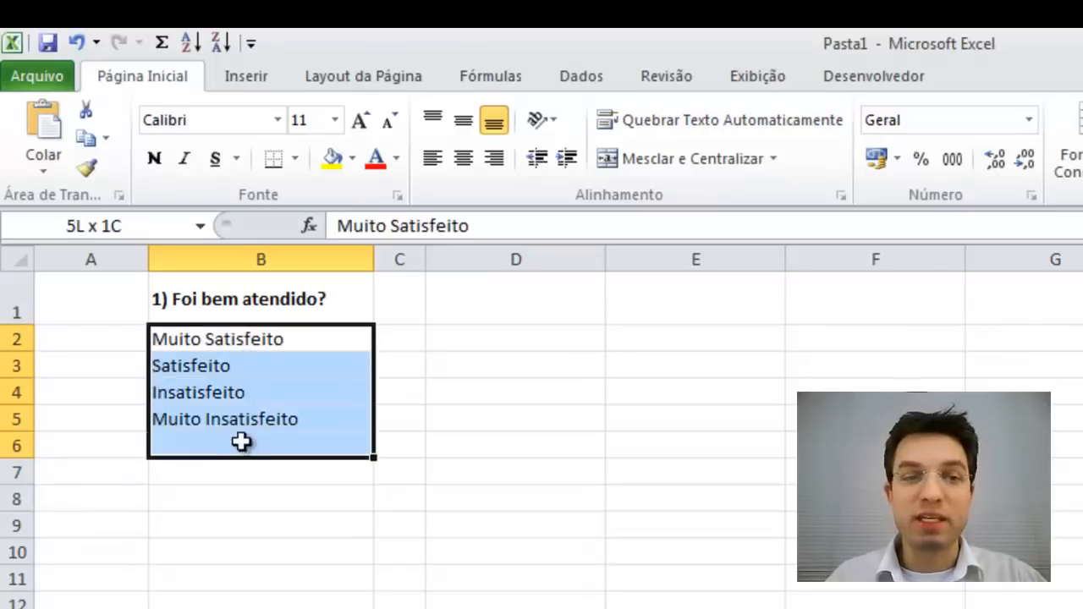
drag(254, 301, 285, 431)
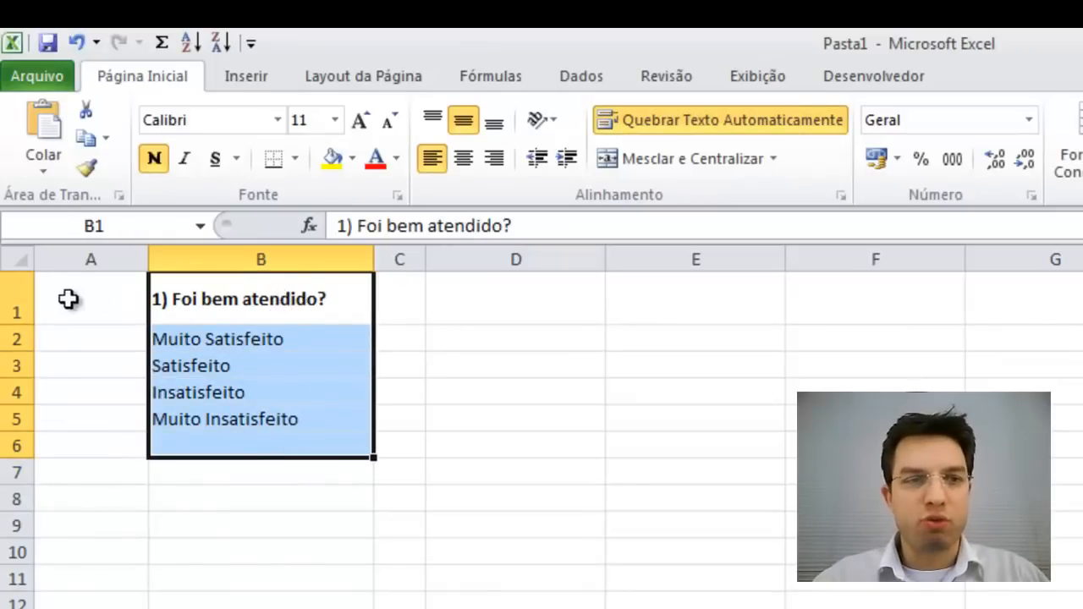
drag(10, 292, 15, 503)
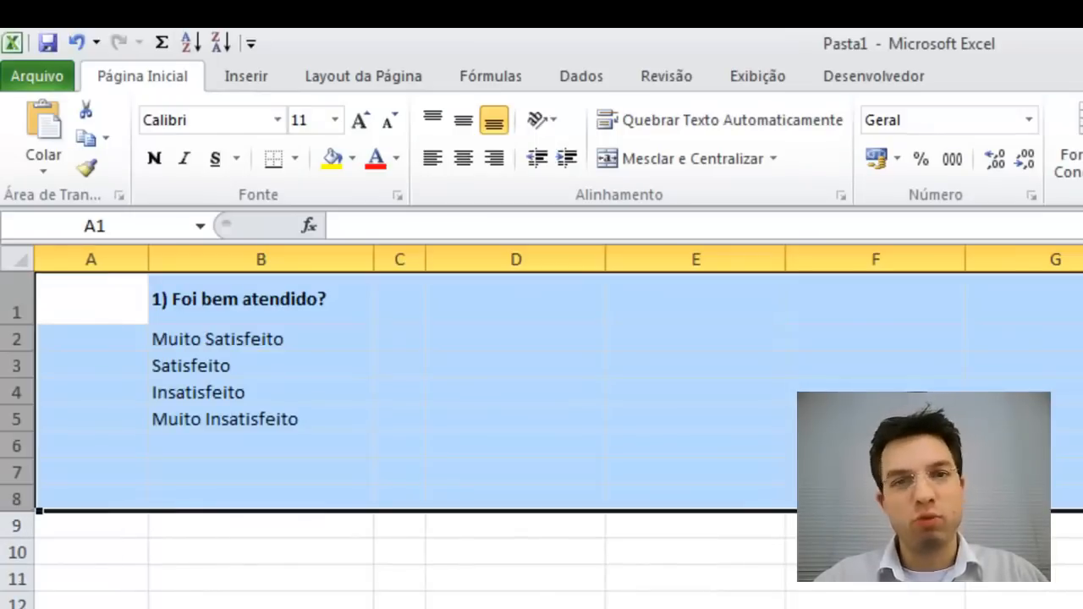
click(142, 362)
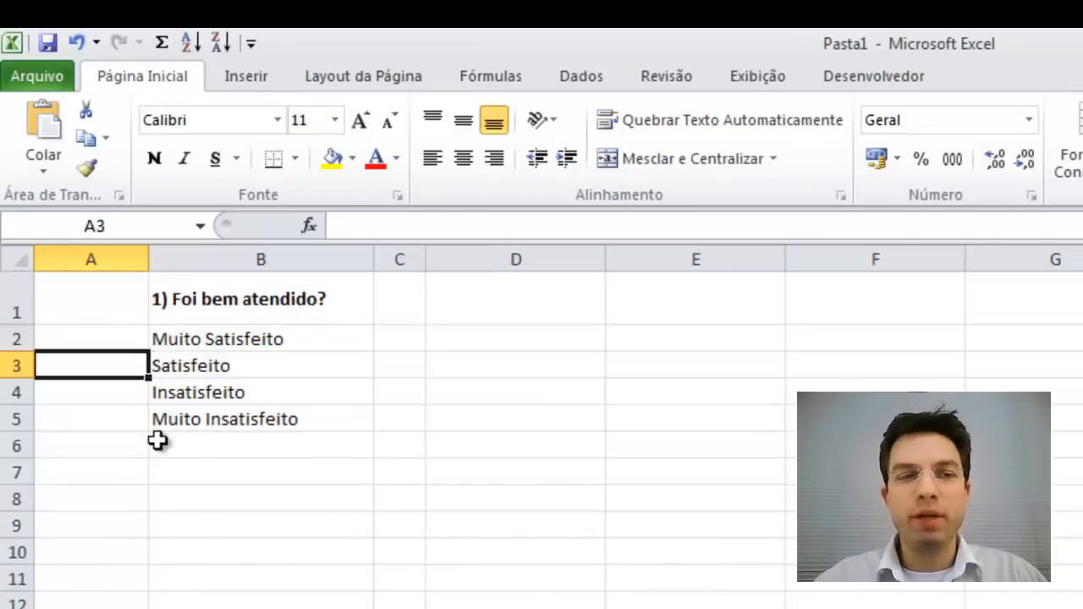
click(84, 514)
click(76, 479)
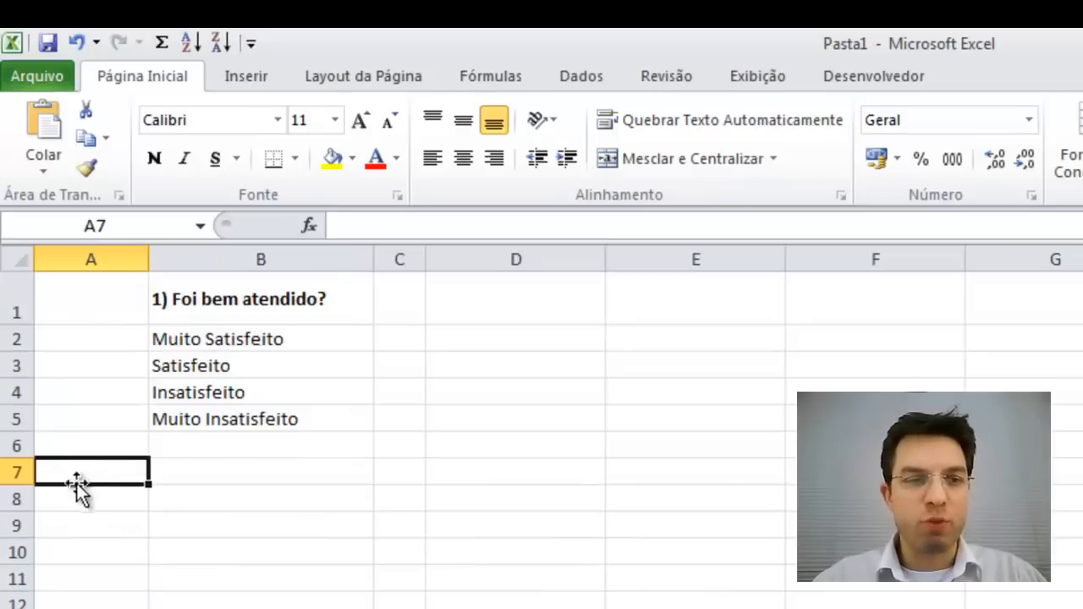
Enter the label "Resposta 1" in cell A8, below the answer options.
click(81, 500)
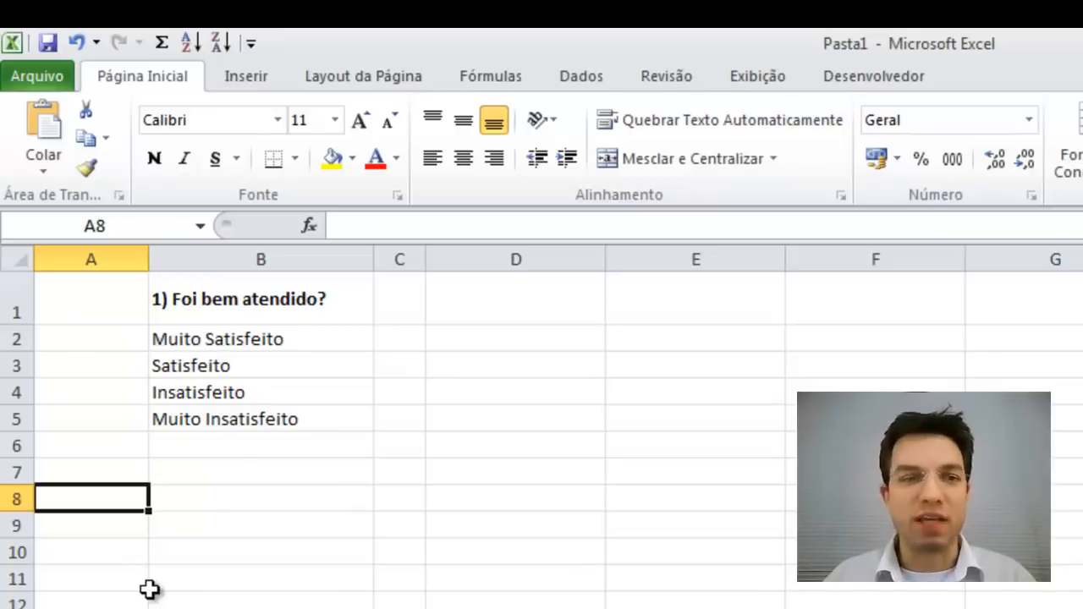
text(Repostas 1)
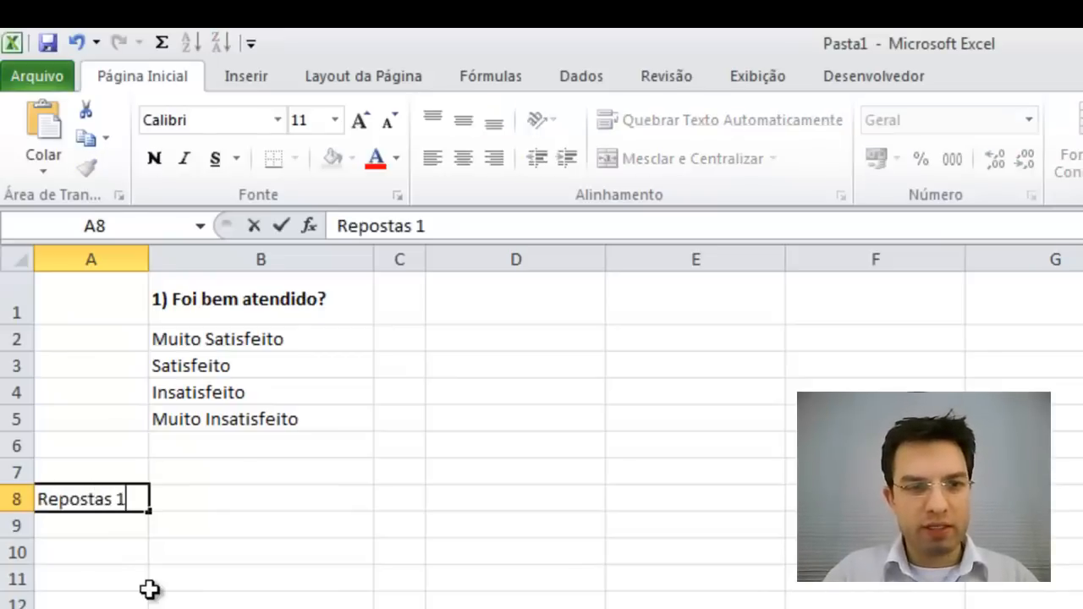
key(Return)
key(Up)
text(Repos)
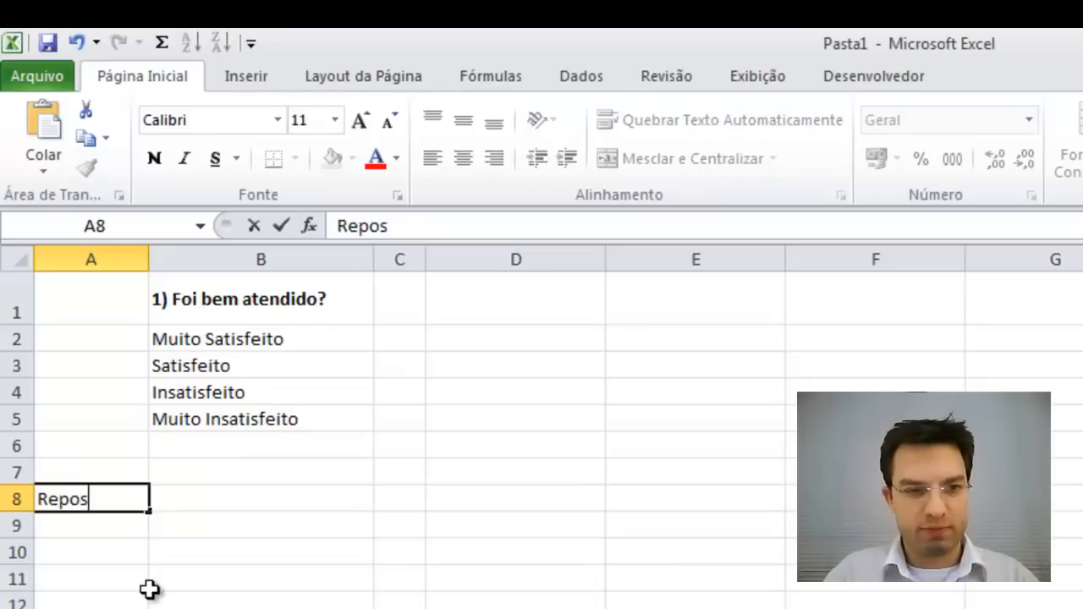
key(BackSpace)
key(BackSpace)
key(BackSpace)
text(sposta 1)
key(Return)
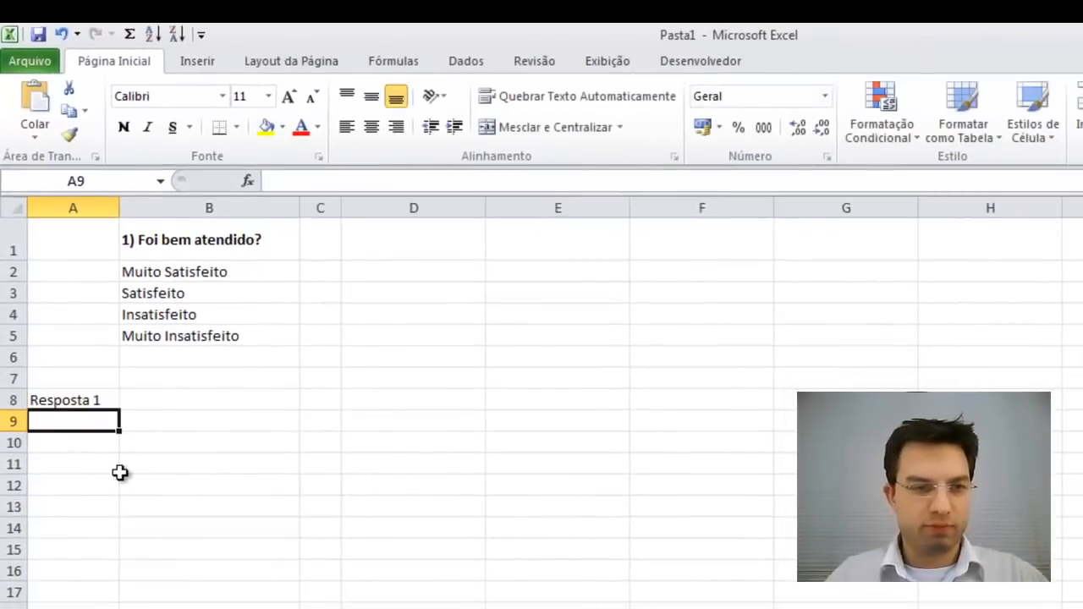
Fill the response labels down column A from "Resposta 1" in A8 to "Resposta 10" in A17.
key(Up)
drag(119, 410, 108, 605)
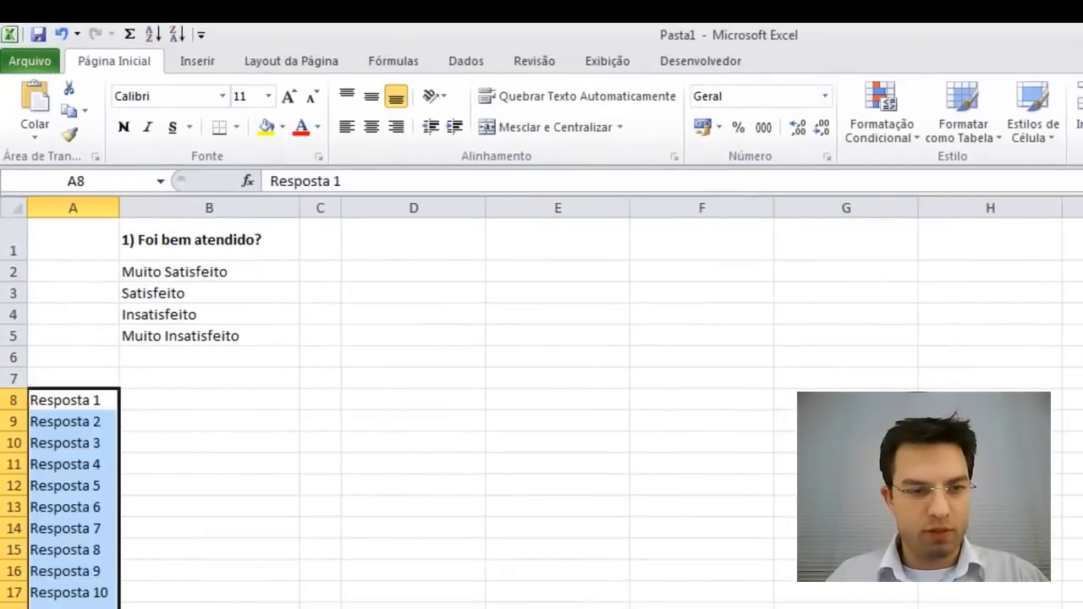
click(108, 605)
click(160, 503)
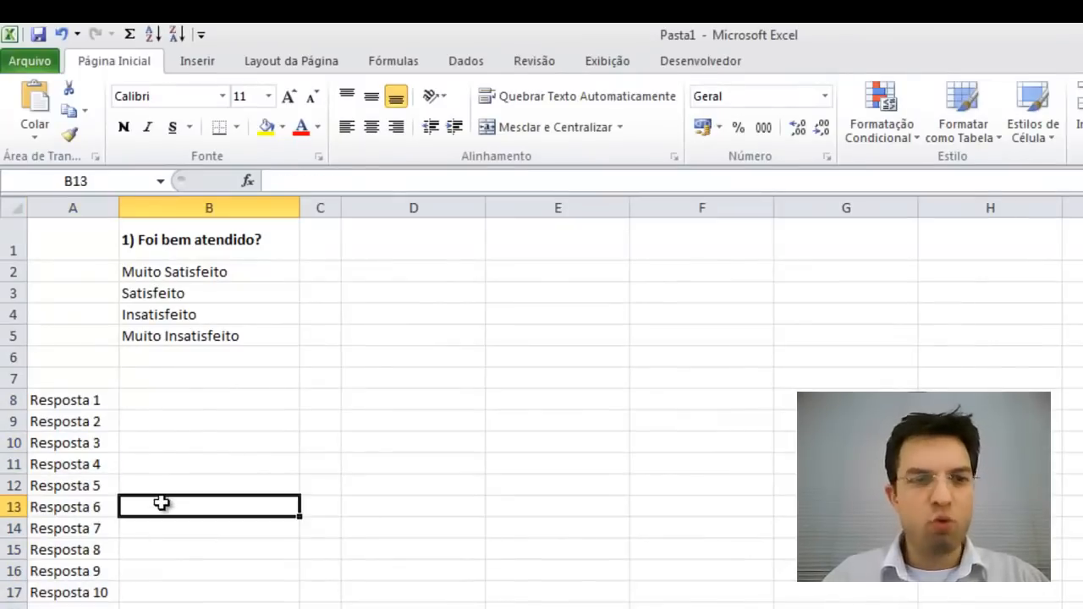
click(165, 423)
click(184, 392)
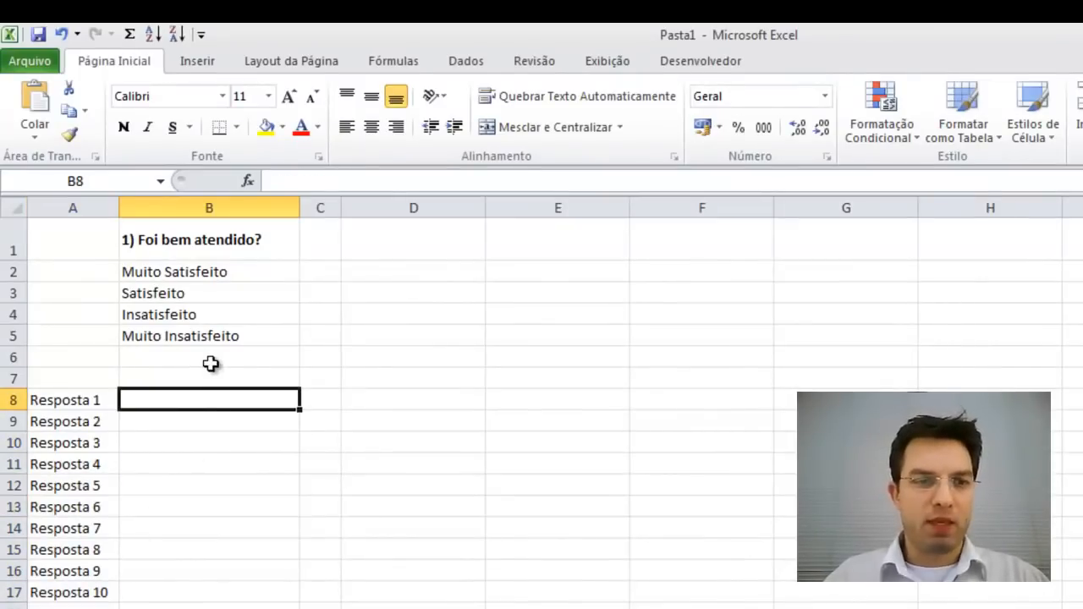
Move the question "2) Qual é sua faixa salarial?" from the Notepad text into cell D1 in Excel.
click(385, 235)
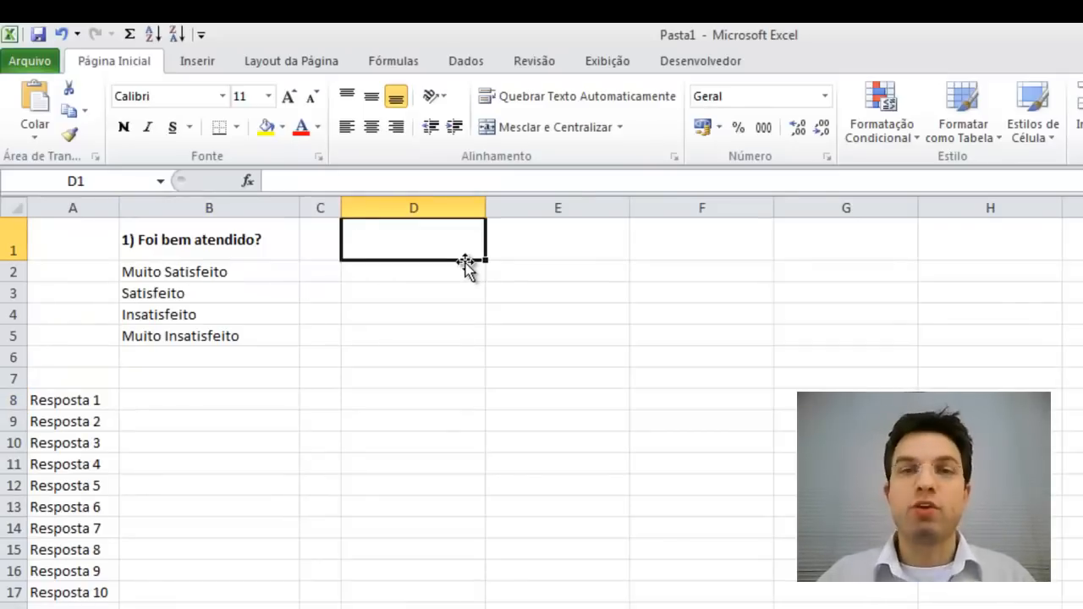
key(alt+Tab)
key(shift+Down)
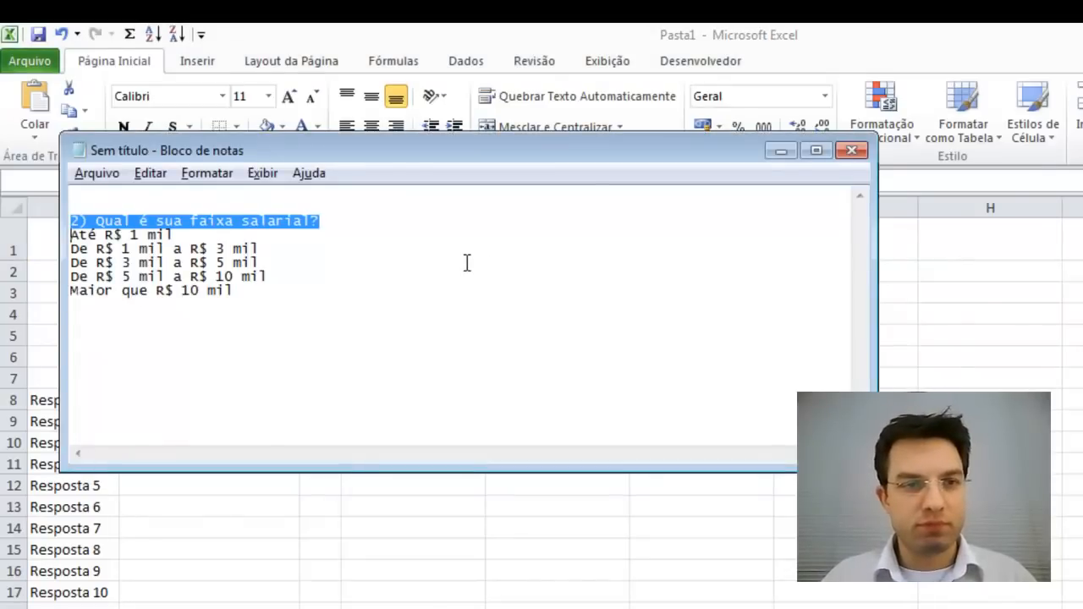
key(ctrl+x)
key(alt+Tab)
key(ctrl+v)
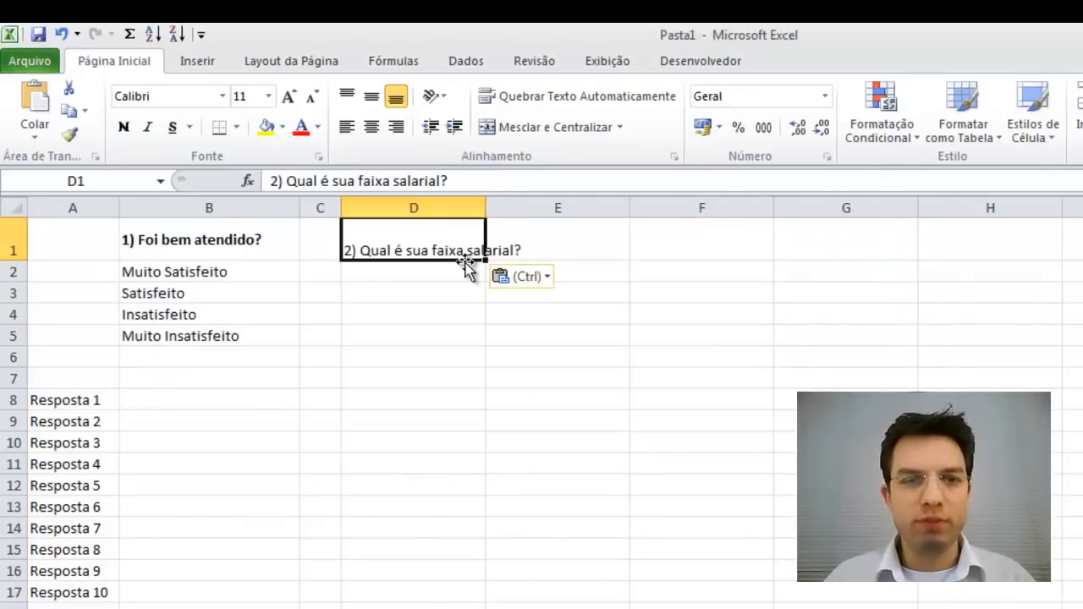
Move the five salary ranges, from "Até R$ 1 mil" to "Maior que R$ 10 mil", from Notepad into cells D2 to D6 in Excel.
key(alt+Tab)
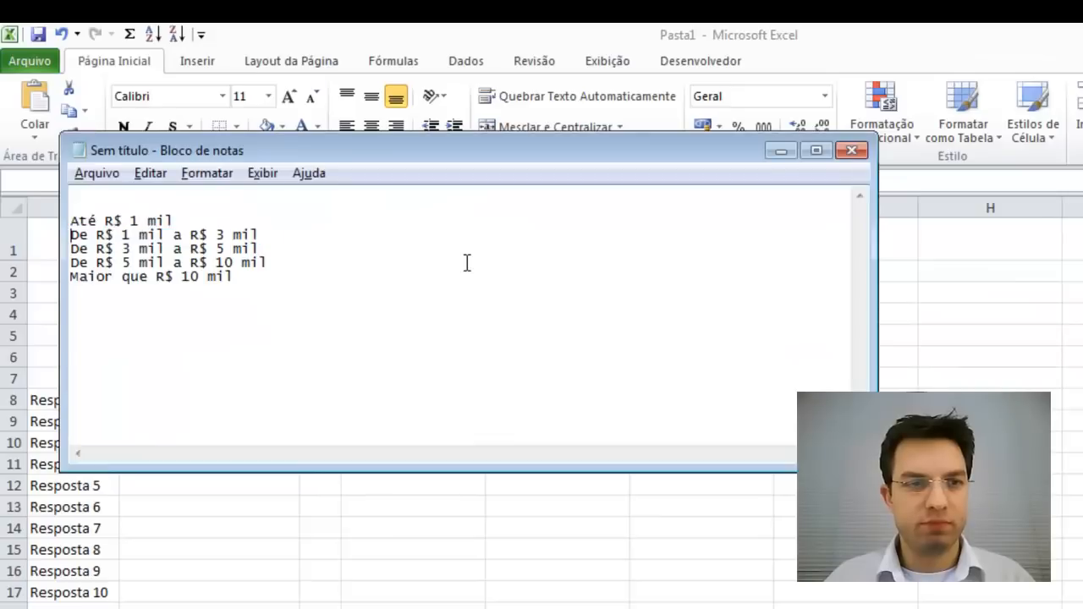
key(shift+Down)
key(shift+Down)
key(shift+Down)
key(shift+Down)
key(shift+Down)
key(ctrl+x)
key(alt+Tab)
click(466, 265)
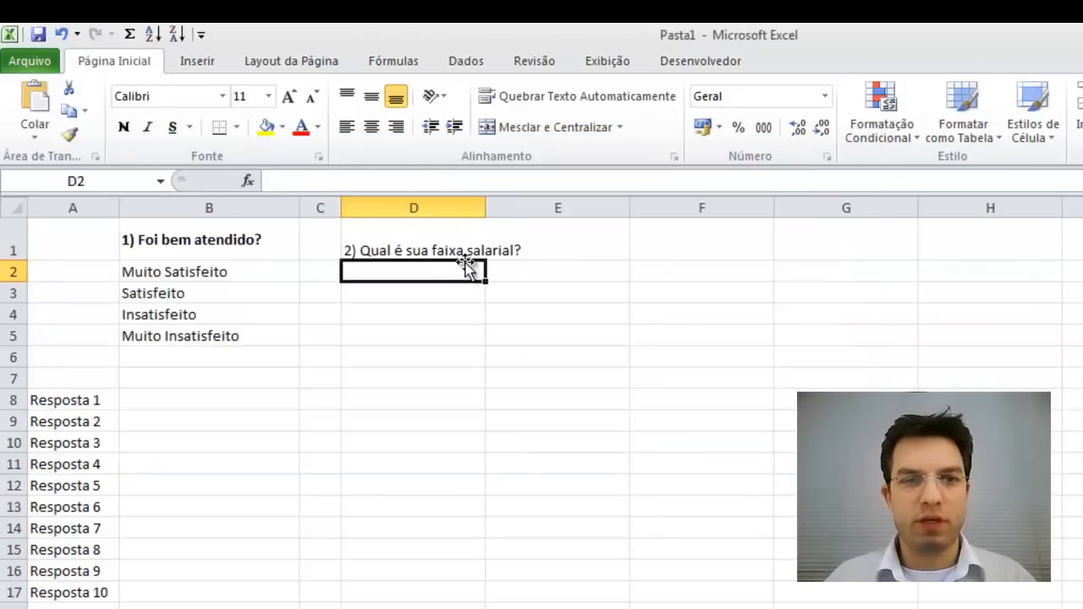
key(ctrl+v)
Copy the formatting of the question in B1 onto the salary question in D1 with Format Painter.
click(466, 256)
click(237, 237)
right_click(237, 238)
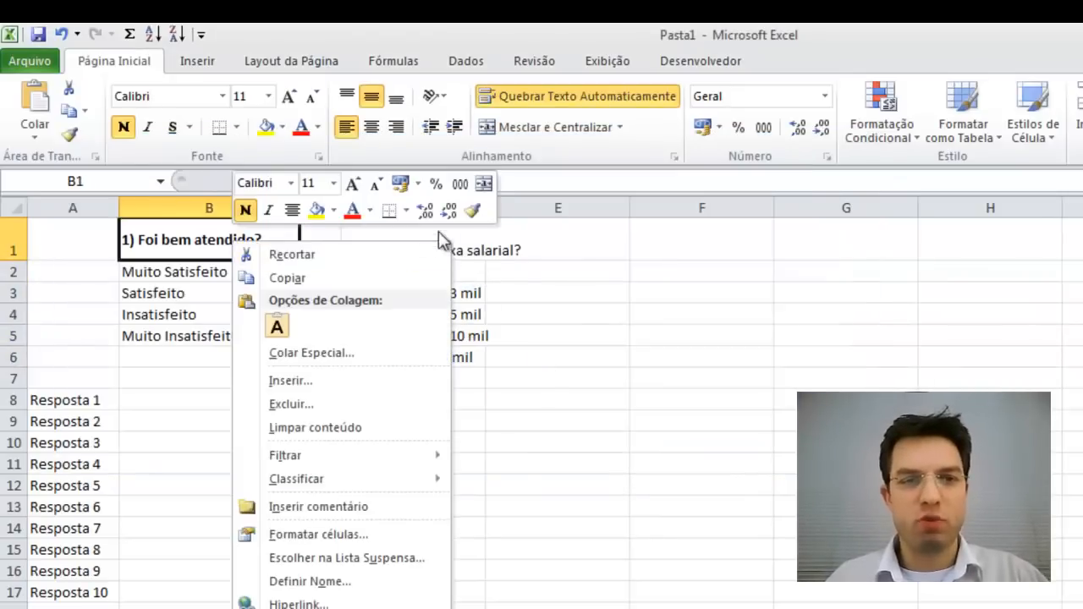
click(471, 210)
click(475, 238)
click(446, 209)
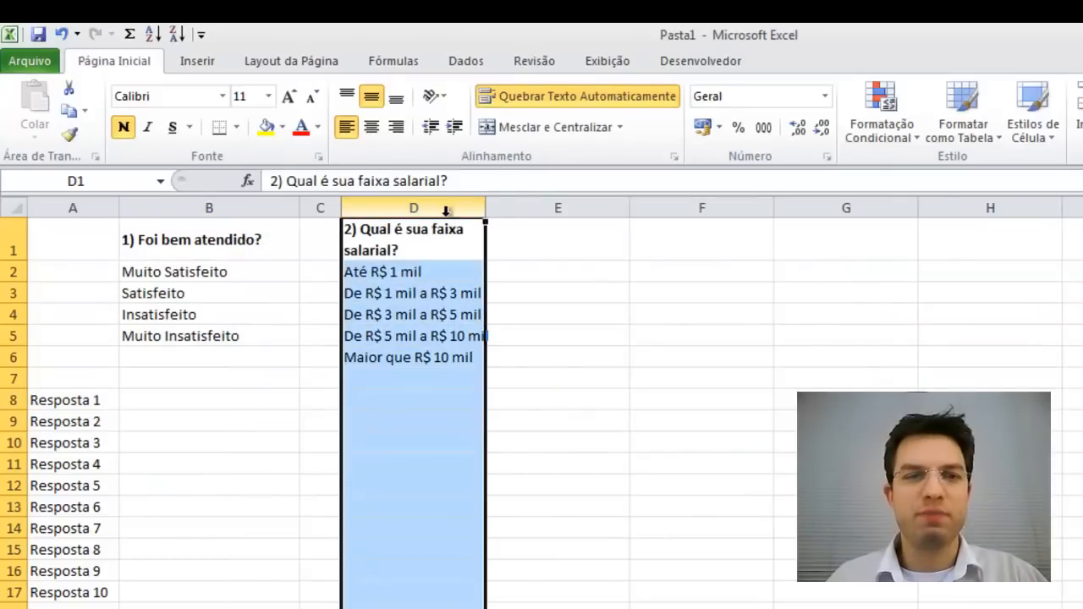
key(ctrl+Down)
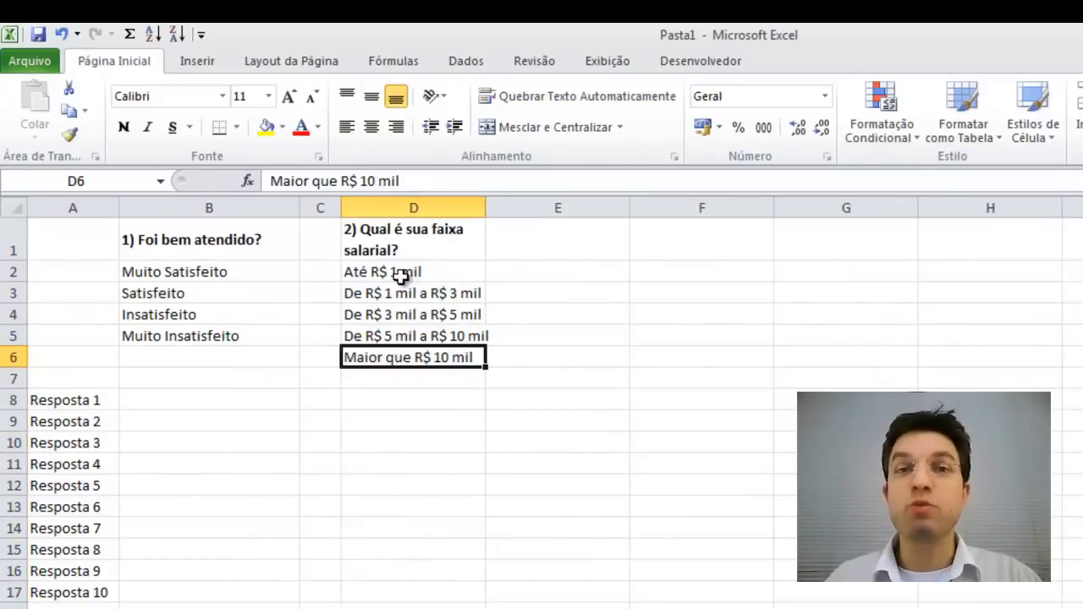
Enter the sample answers "Muito Satisfeito" for Resposta 1 in B8 and "Muito Insatisfeito" for Resposta 2 in B9.
key(Down)
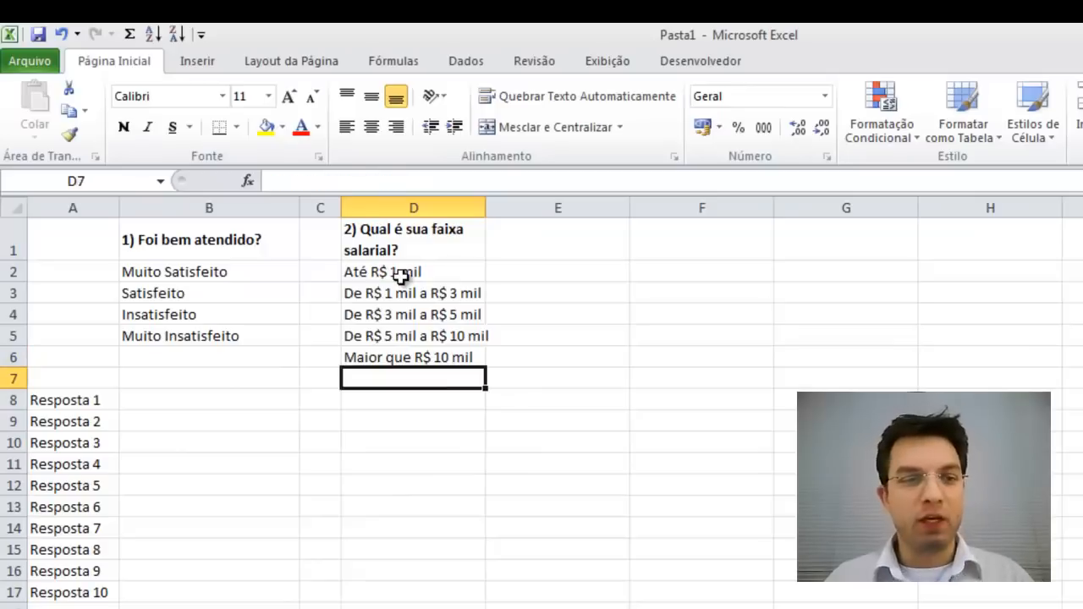
key(Left)
key(Left)
key(Down)
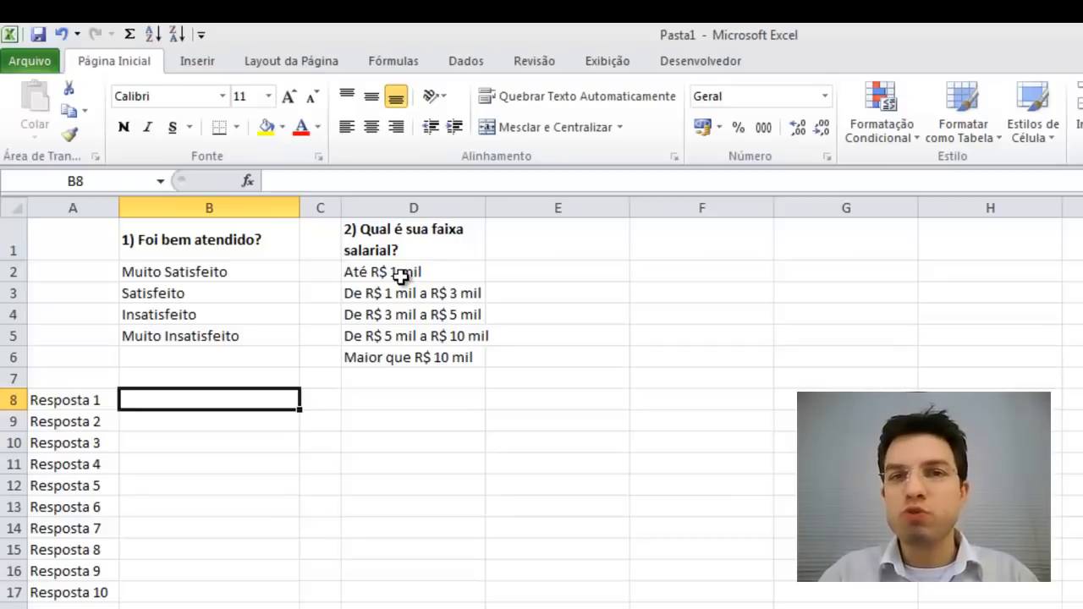
text(Muito Sa)
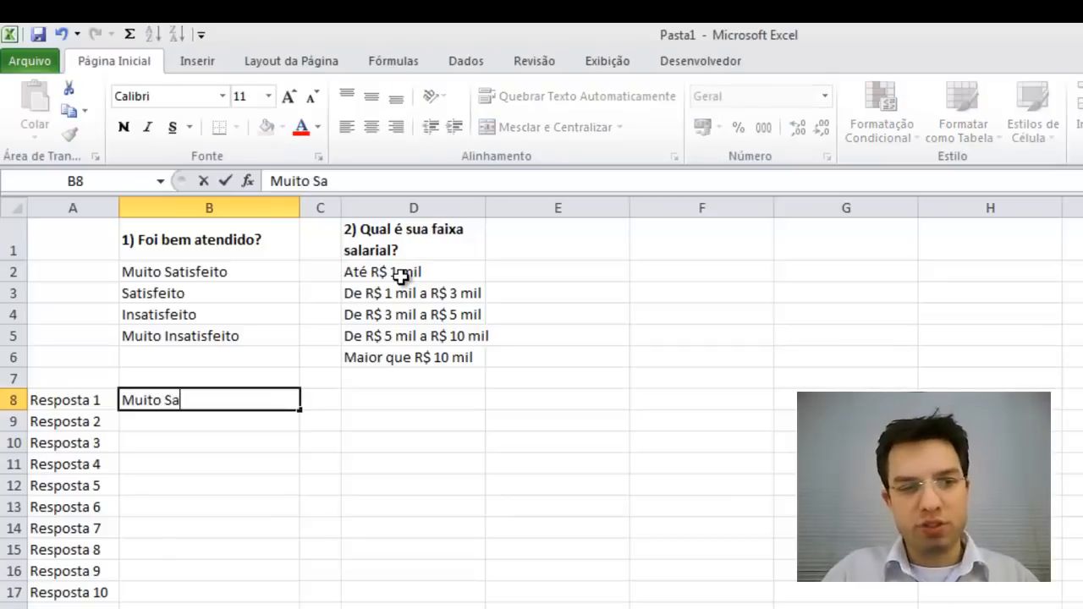
text(tisfeito)
key(Return)
text(Muito )
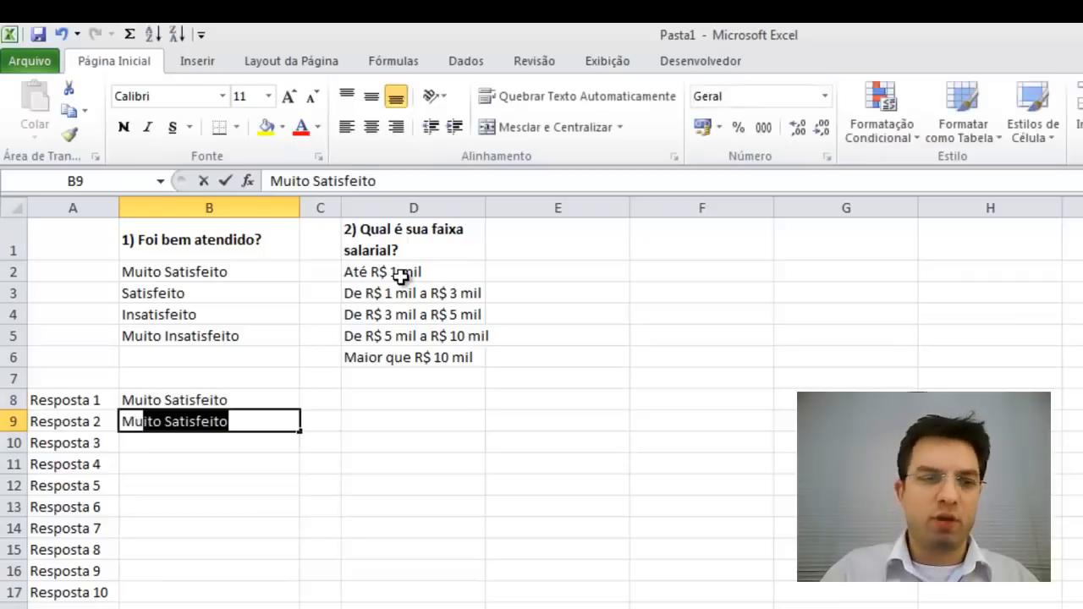
text(in)
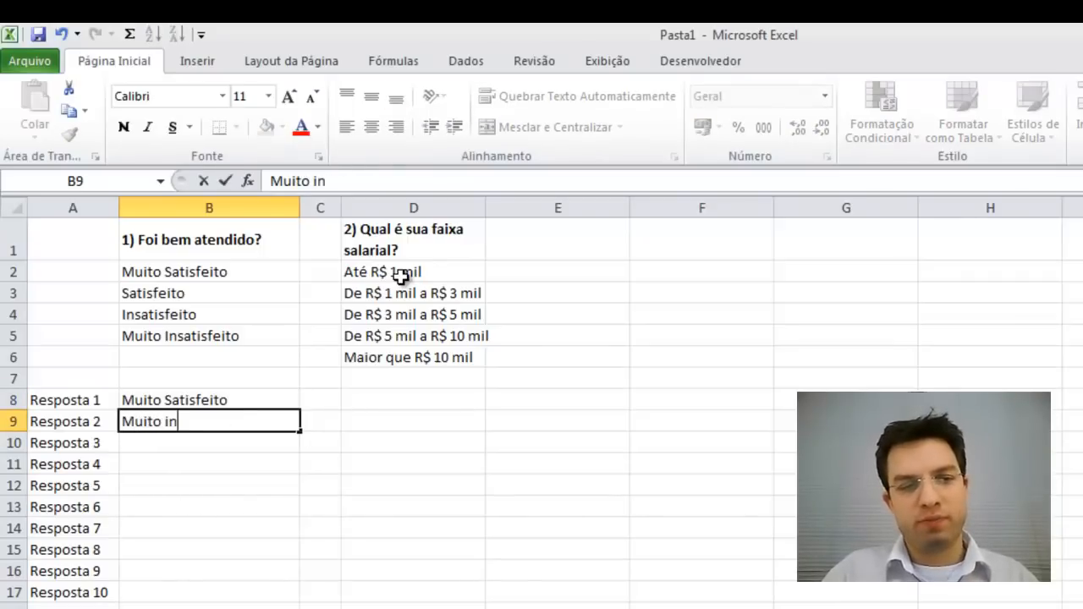
text(sa)
key(BackSpace)
key(BackSpace)
key(BackSpace)
key(BackSpace)
text(Insatisfeito)
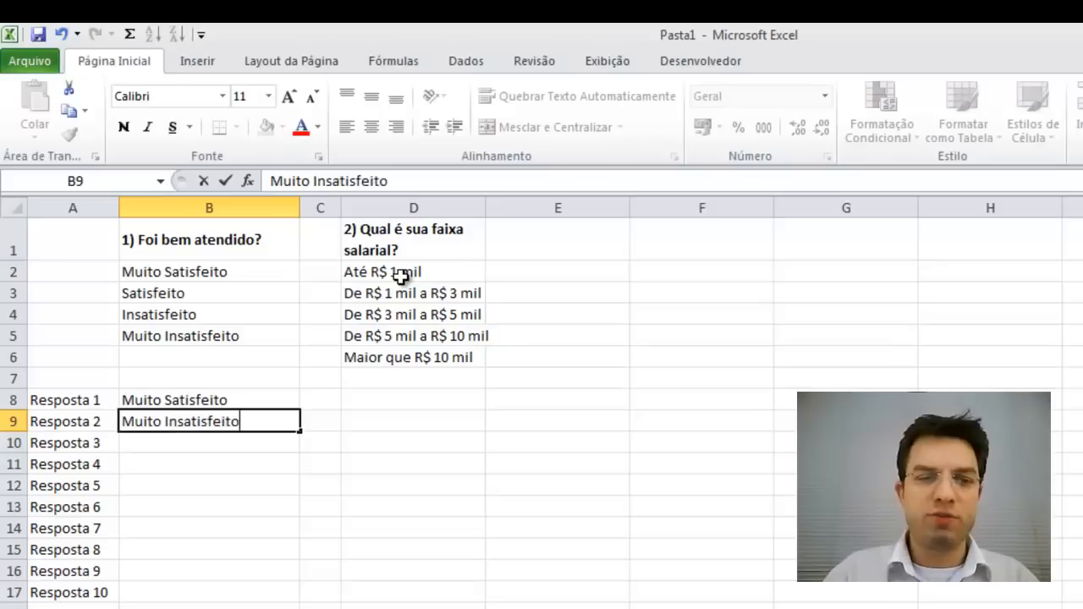
key(Return)
Enter "Satisfeito" for Resposta 3 in B10 and the invalid answer "Sarijesirajsosidjrasr" for Resposta 4 in B11.
text(S)
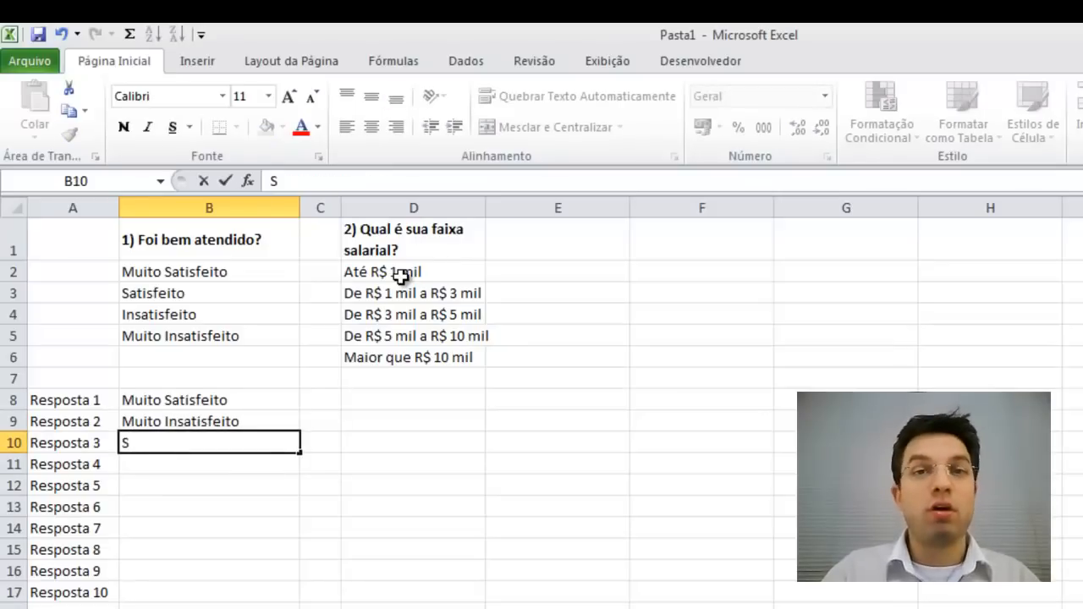
text(atisfeito)
key(Return)
text(Sarijesirajsosidjrasr)
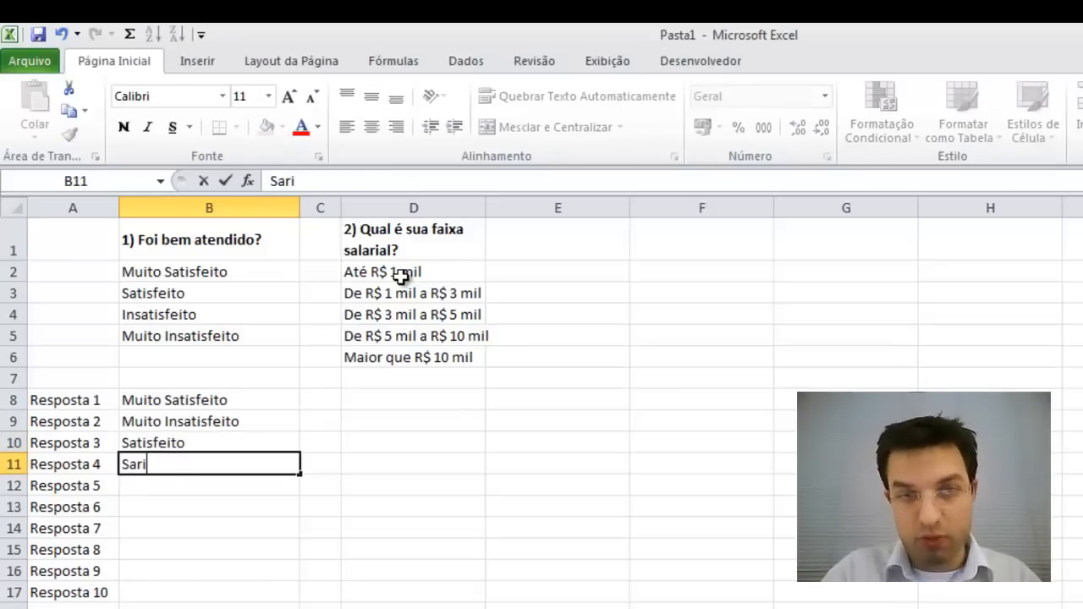
key(Return)
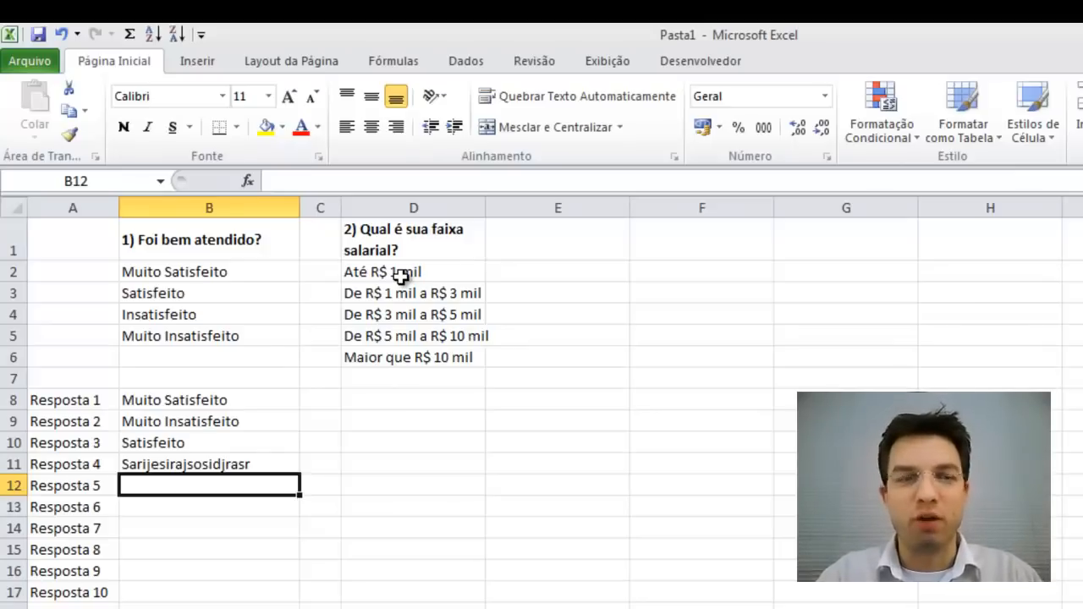
Clear the sample answers from cells B8 to B12.
drag(186, 400, 185, 485)
key(Delete)
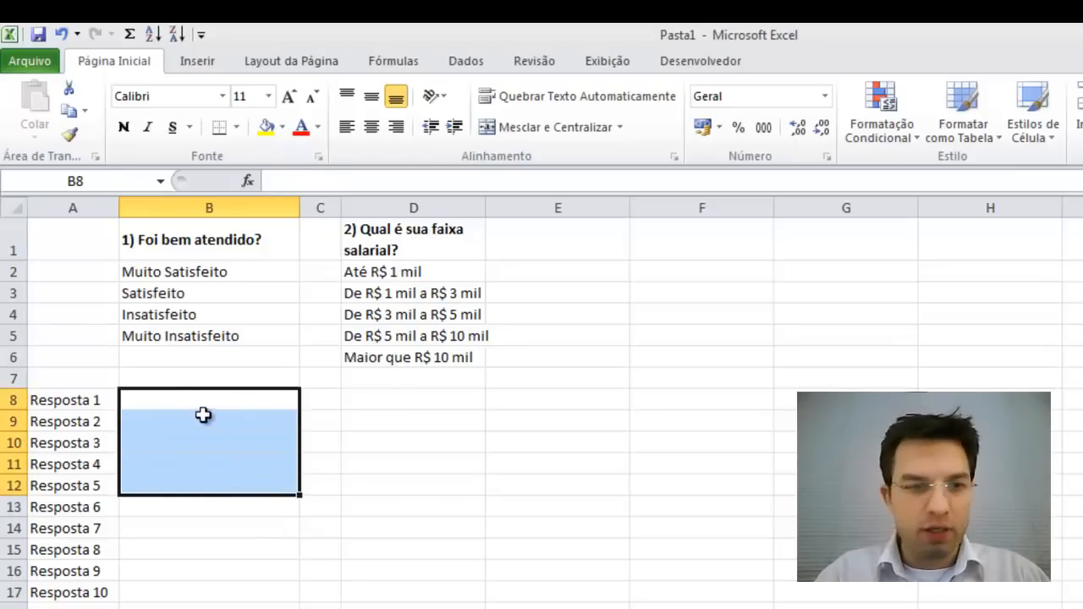
Start a data validation rule for cell B8 that allows only values from a list (Lista).
click(199, 400)
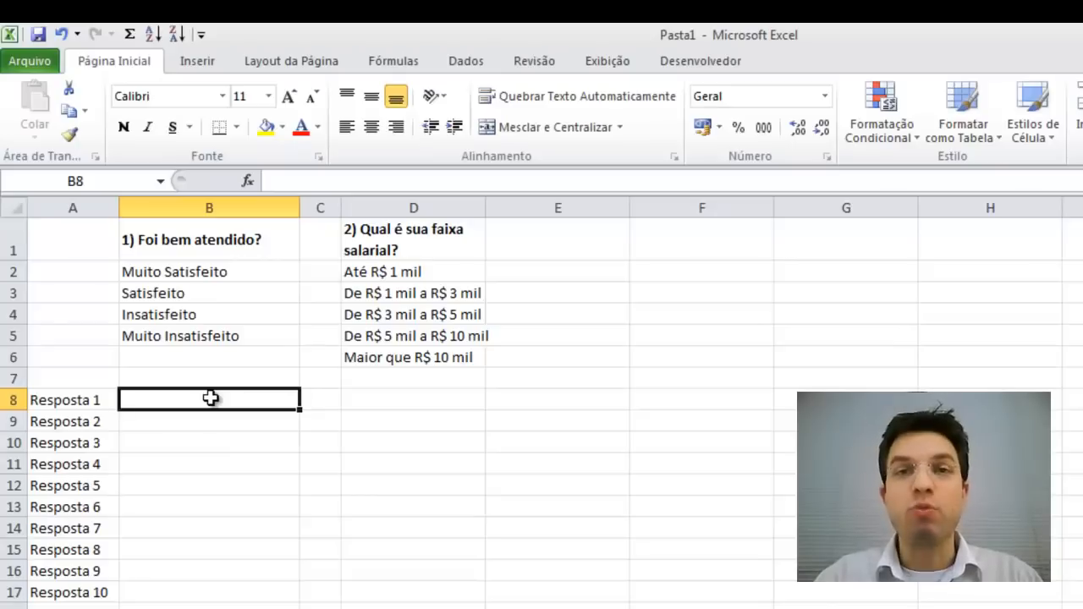
click(462, 62)
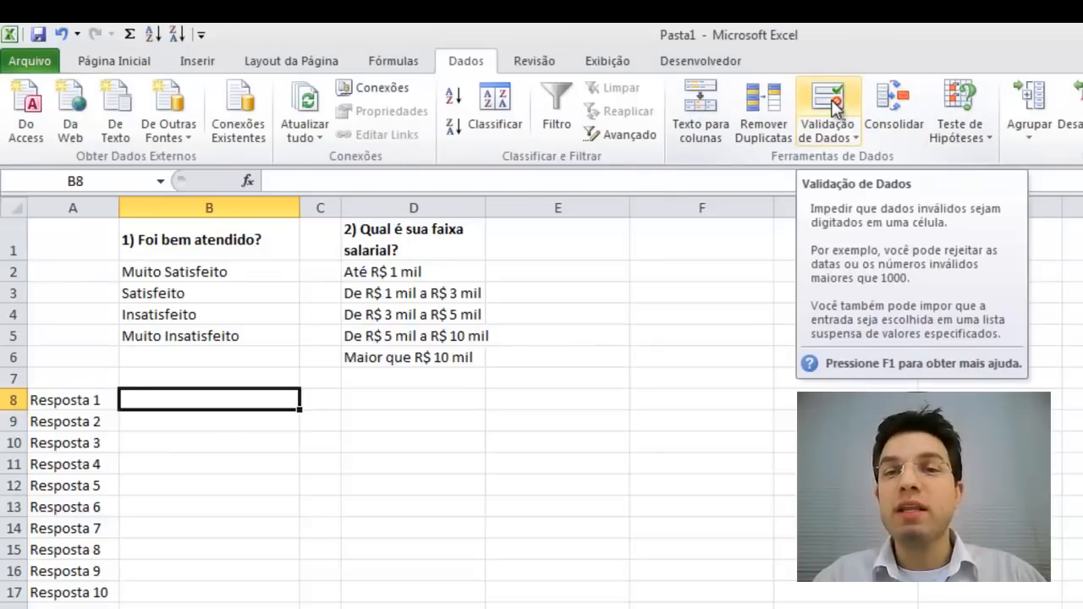
click(817, 133)
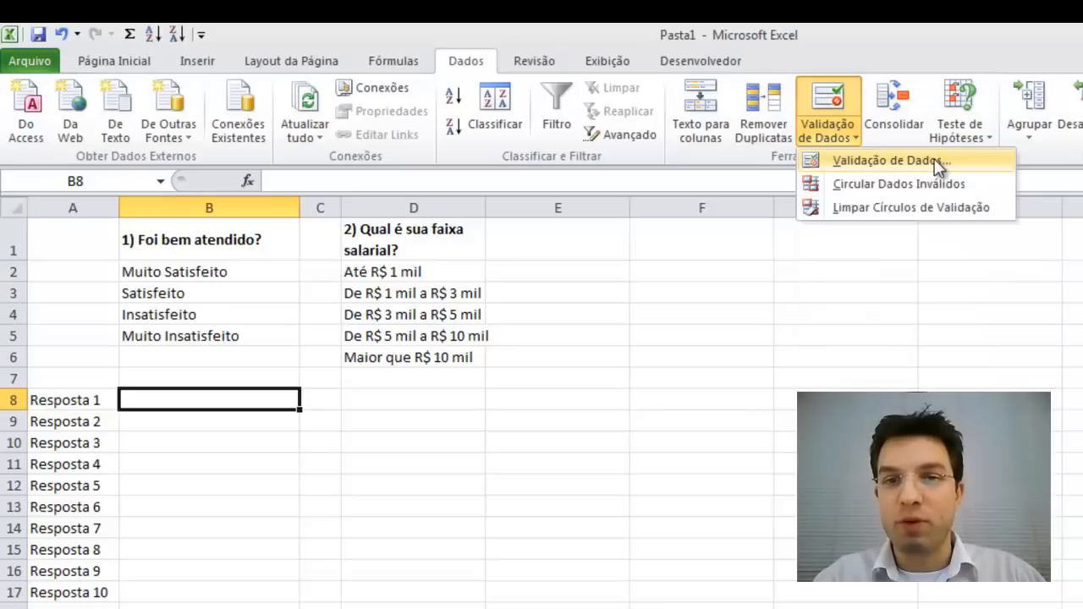
click(833, 100)
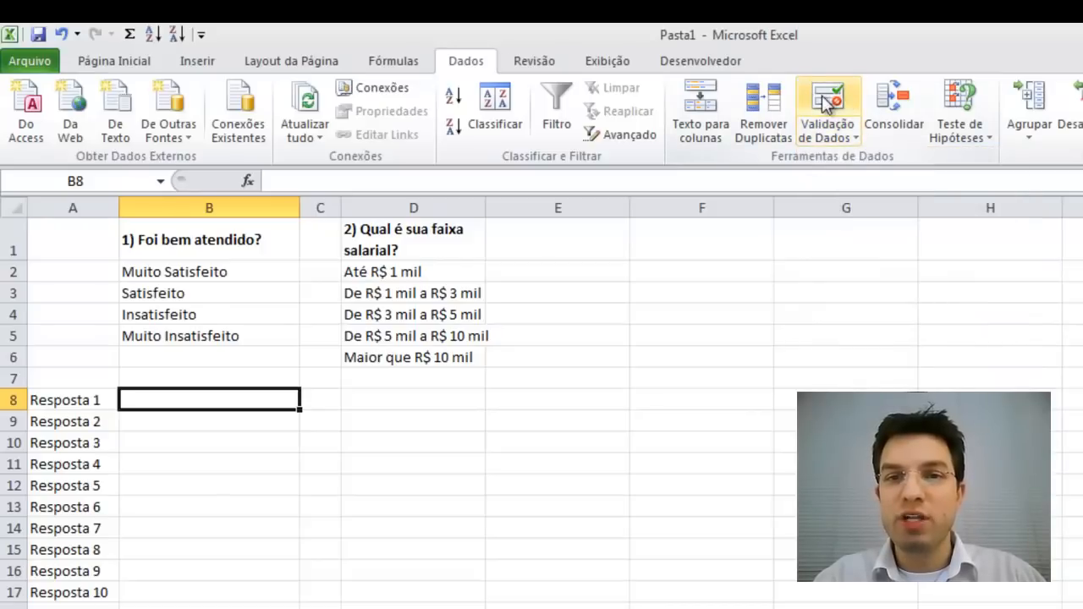
click(836, 100)
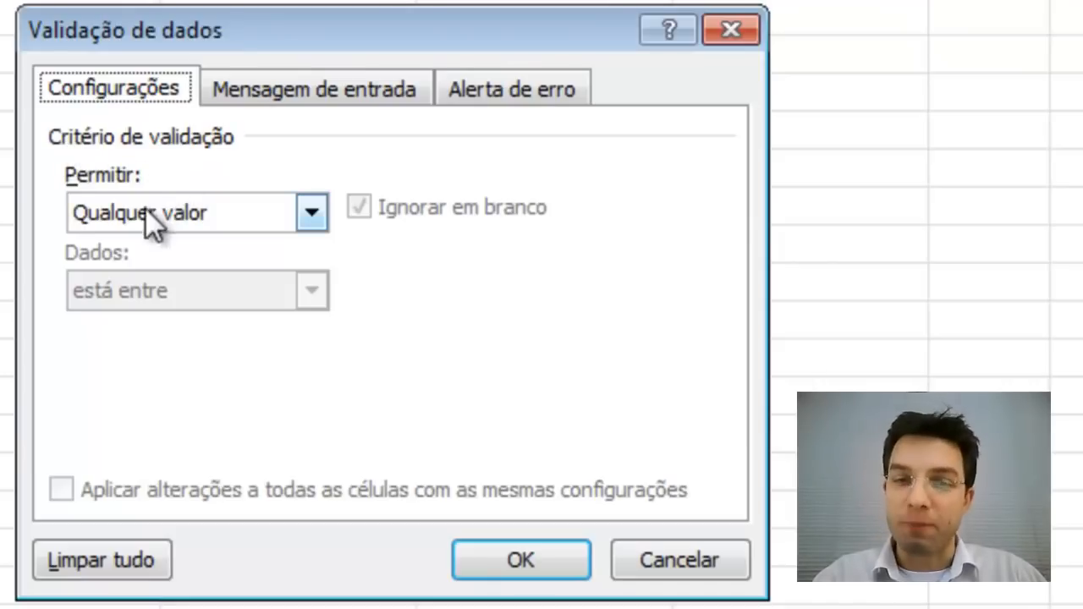
click(312, 211)
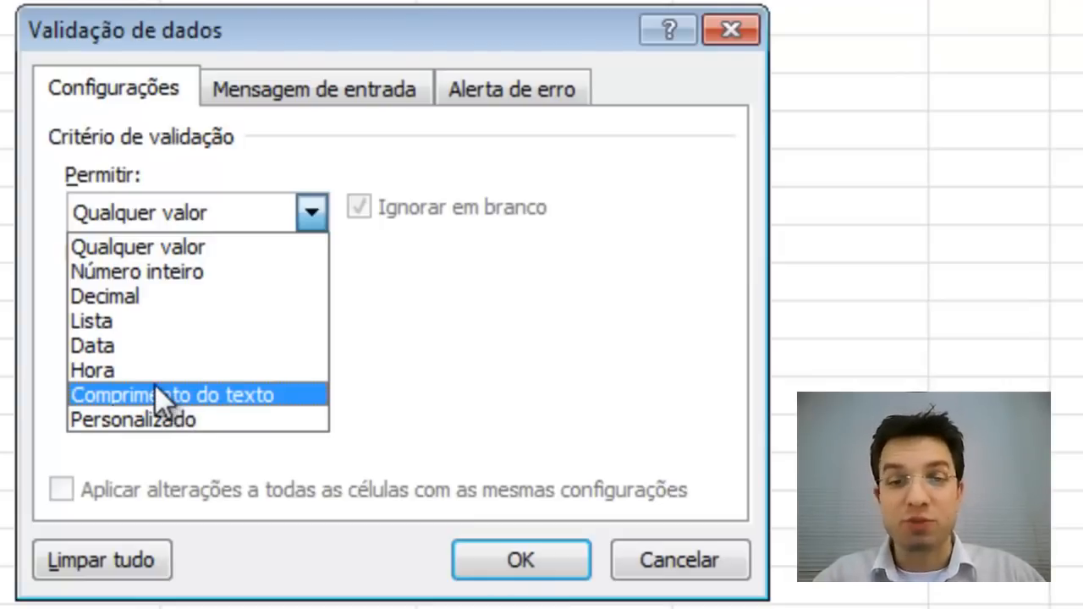
click(137, 323)
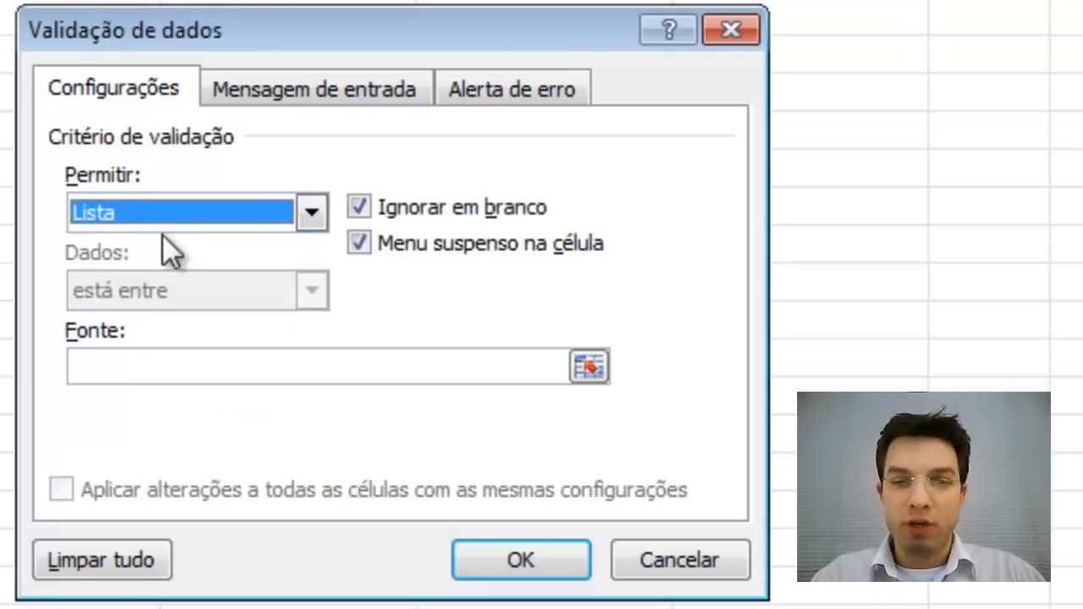
Set the source of the validation list to the answer options in B2:B5 and apply the rule.
click(408, 374)
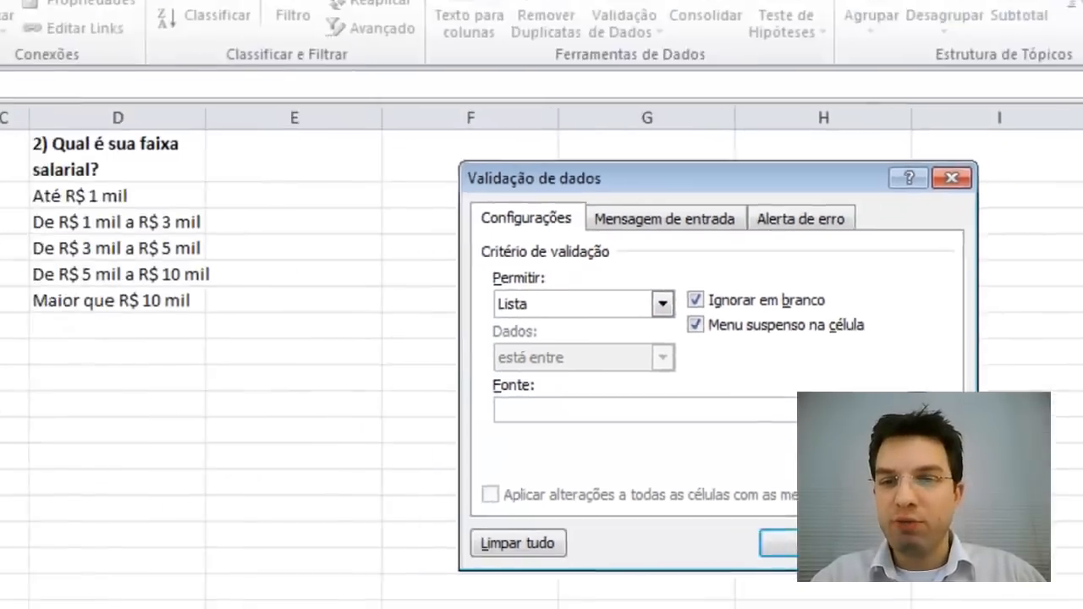
click(590, 367)
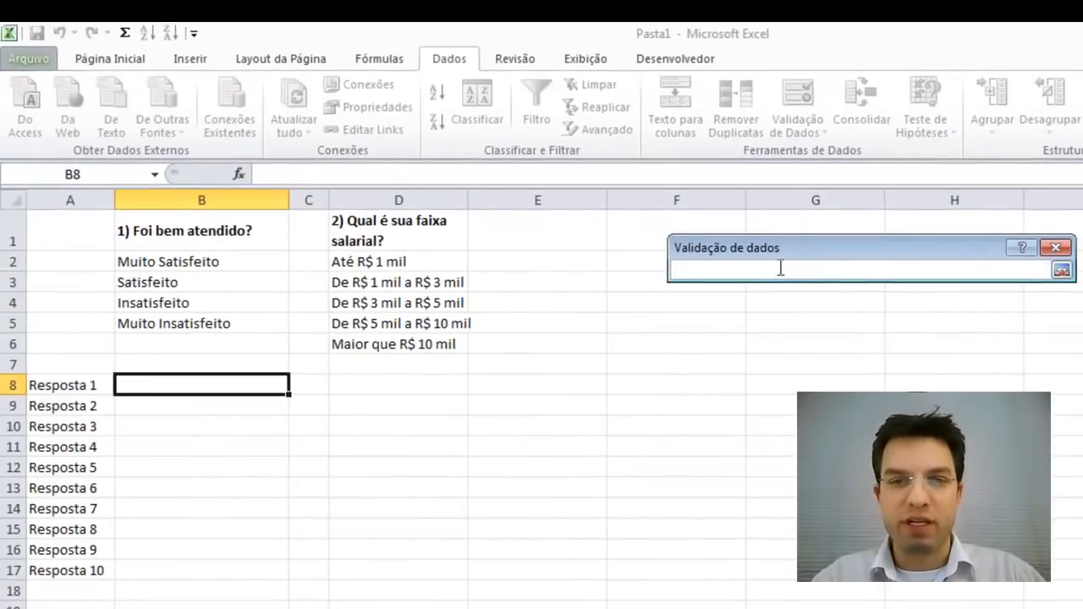
drag(765, 248, 676, 248)
click(157, 261)
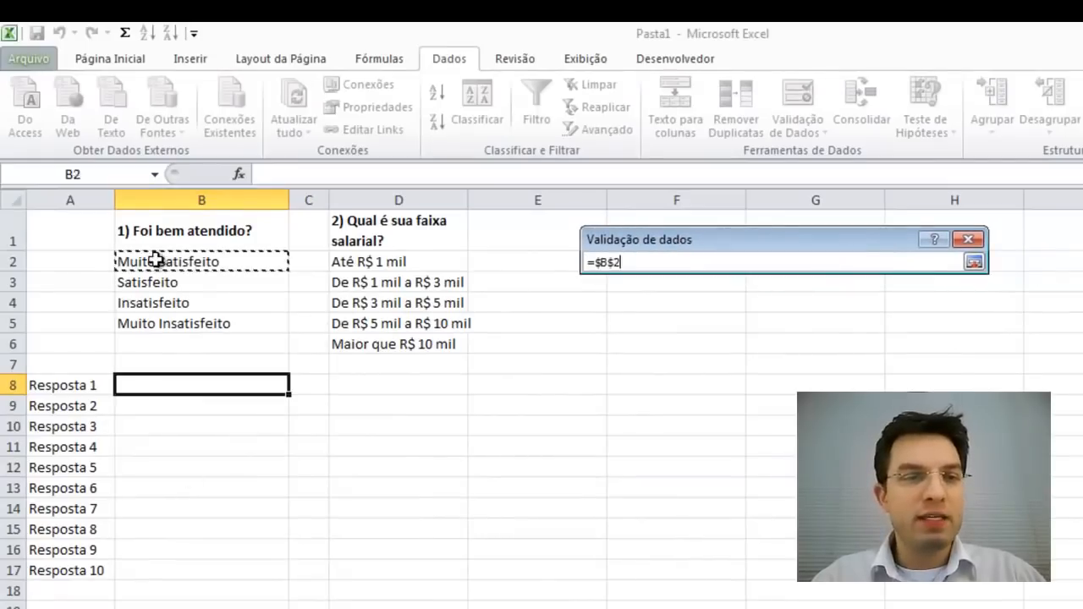
drag(156, 261, 157, 320)
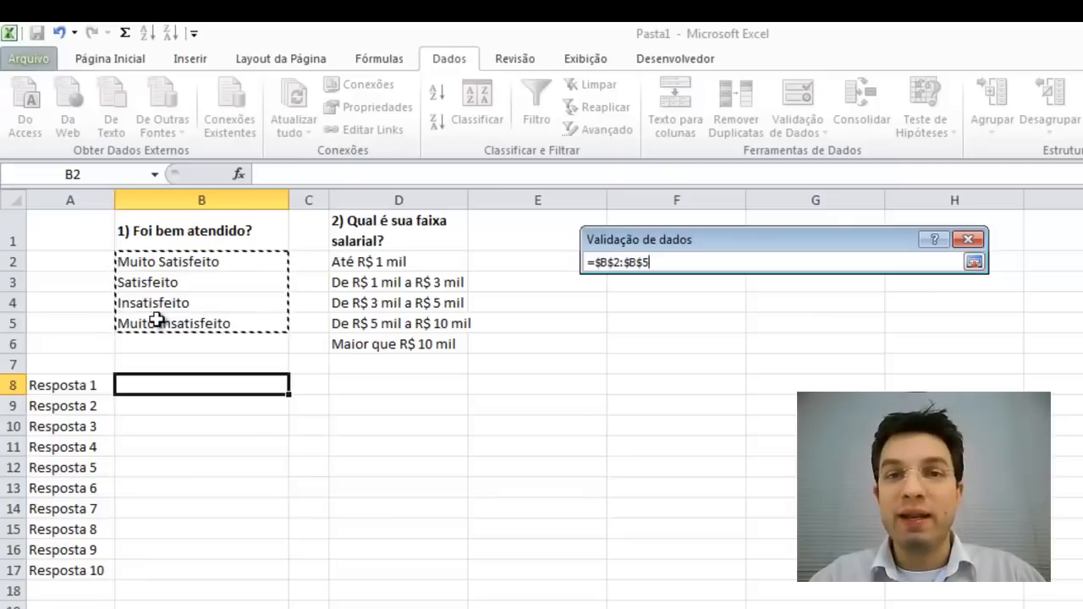
key(Return)
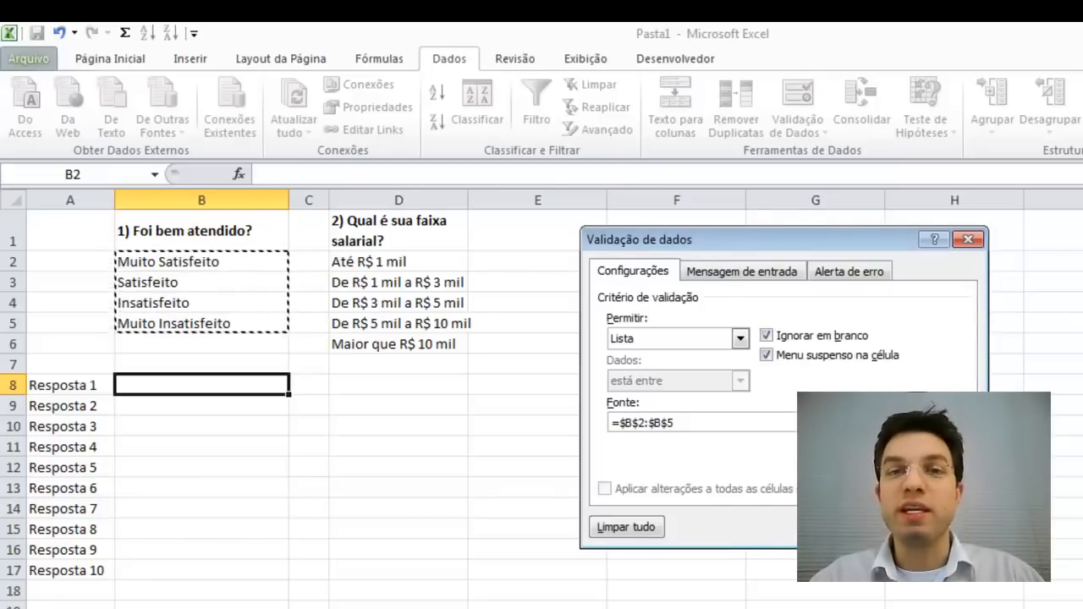
click(857, 527)
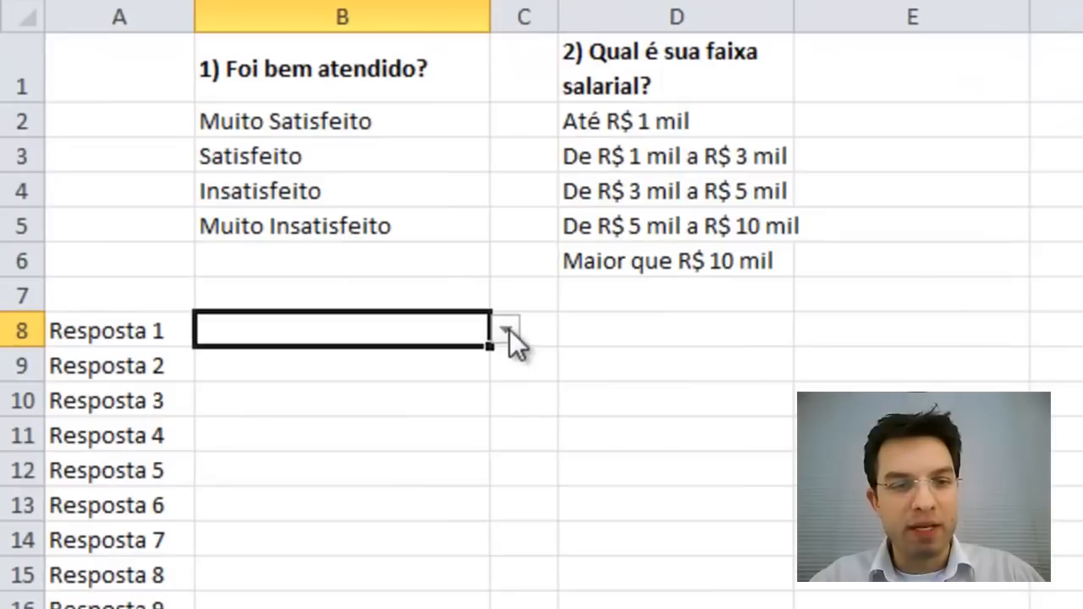
Pick "Muito Satisfeito" from the list in B8, then change the Resposta 1 answer to "Satisfeito".
click(508, 330)
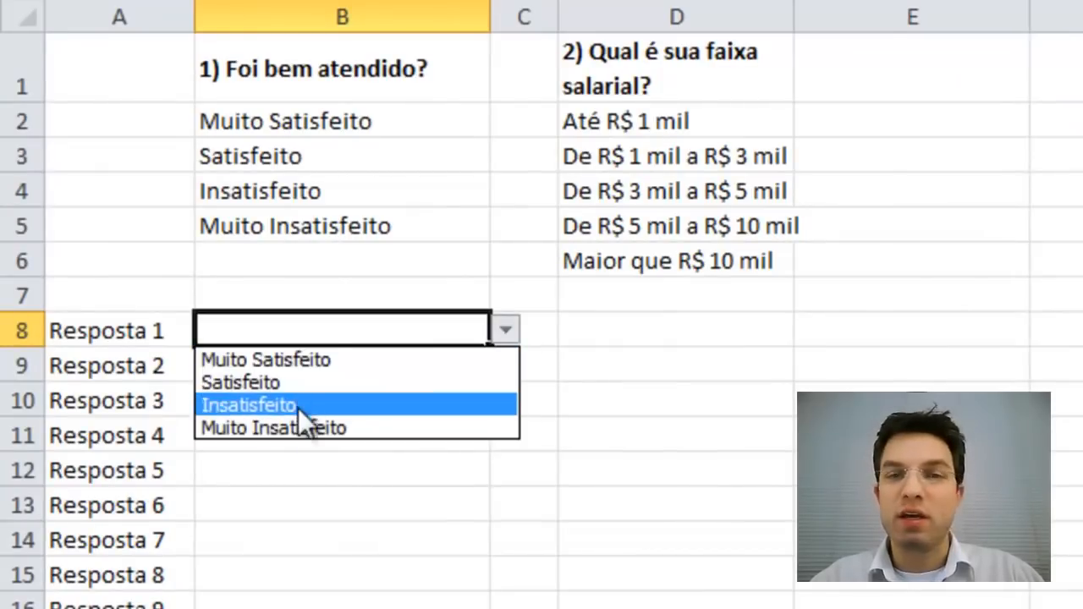
click(296, 363)
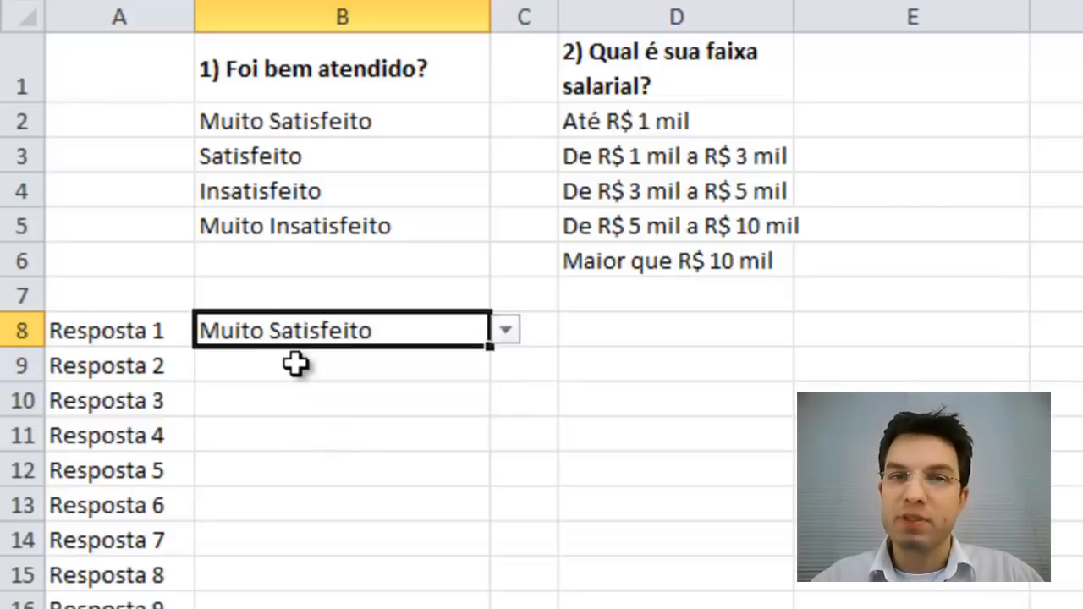
click(508, 330)
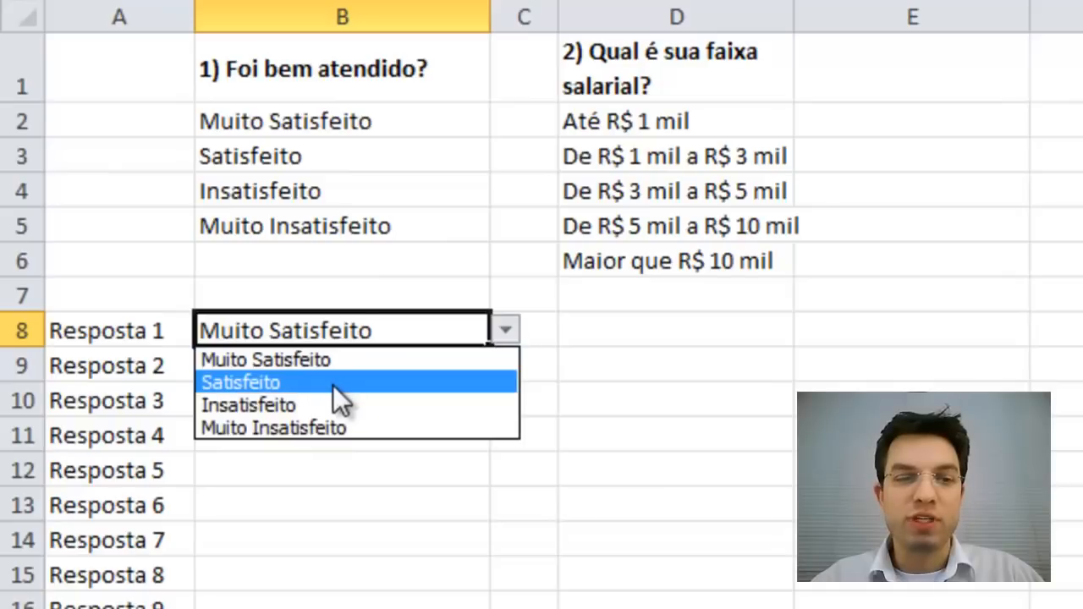
click(333, 384)
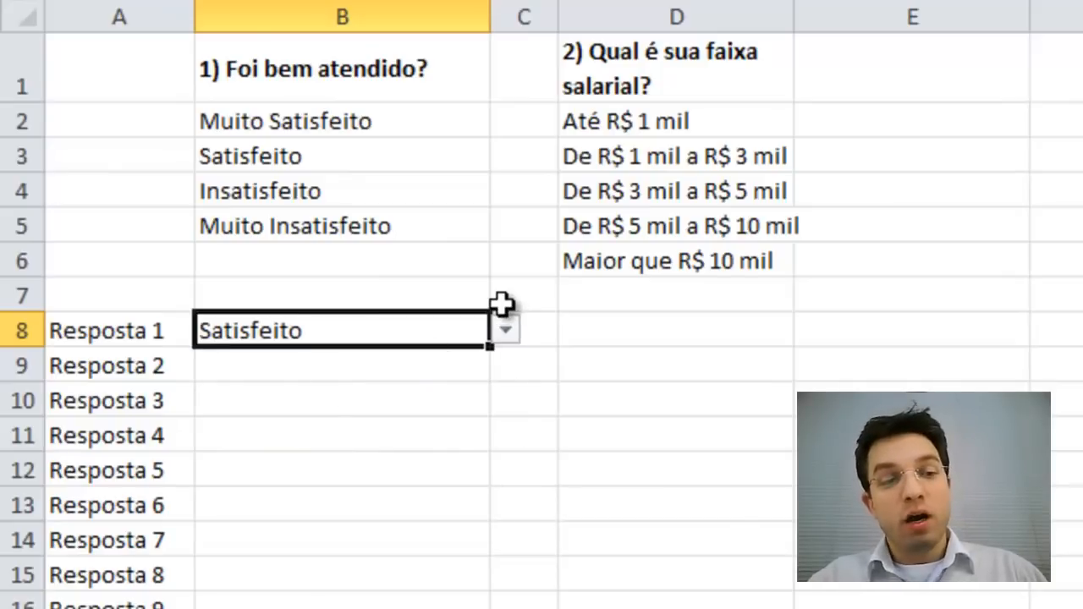
Check the cells B9 to B12 below the first answer for a drop-down list.
click(334, 389)
click(300, 473)
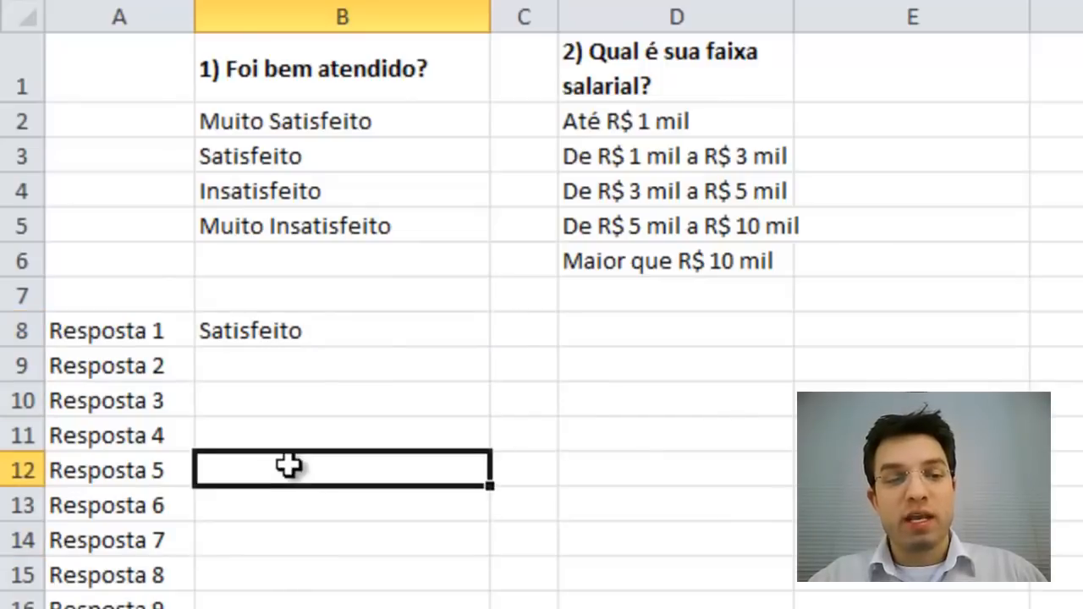
click(310, 443)
click(296, 472)
click(281, 433)
click(292, 371)
click(305, 443)
click(300, 396)
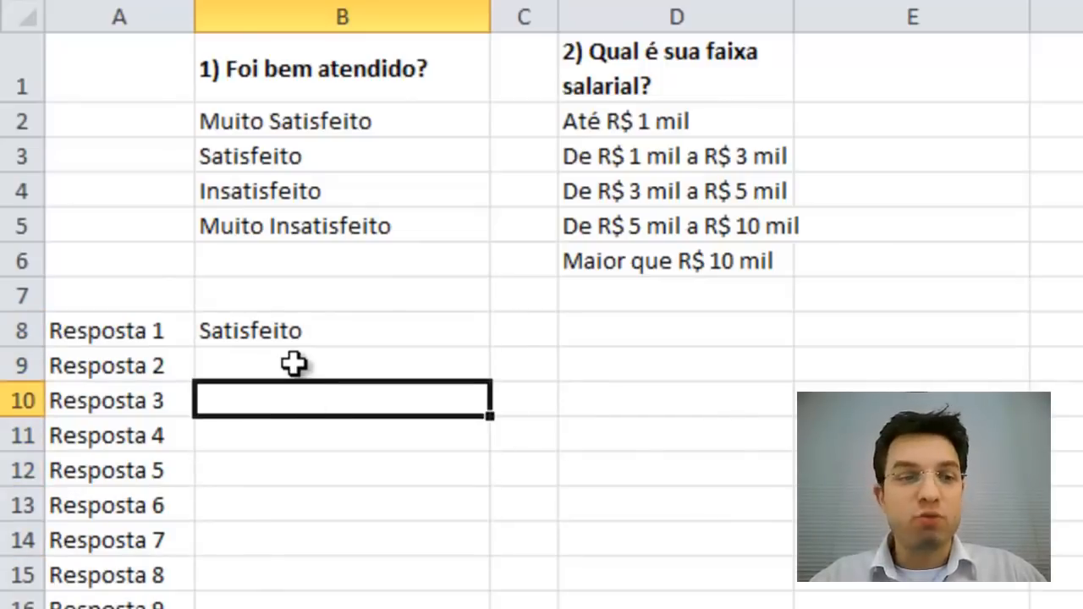
click(297, 365)
Try filling the B8 answer and its validation down to B17, then undo the fill.
click(382, 333)
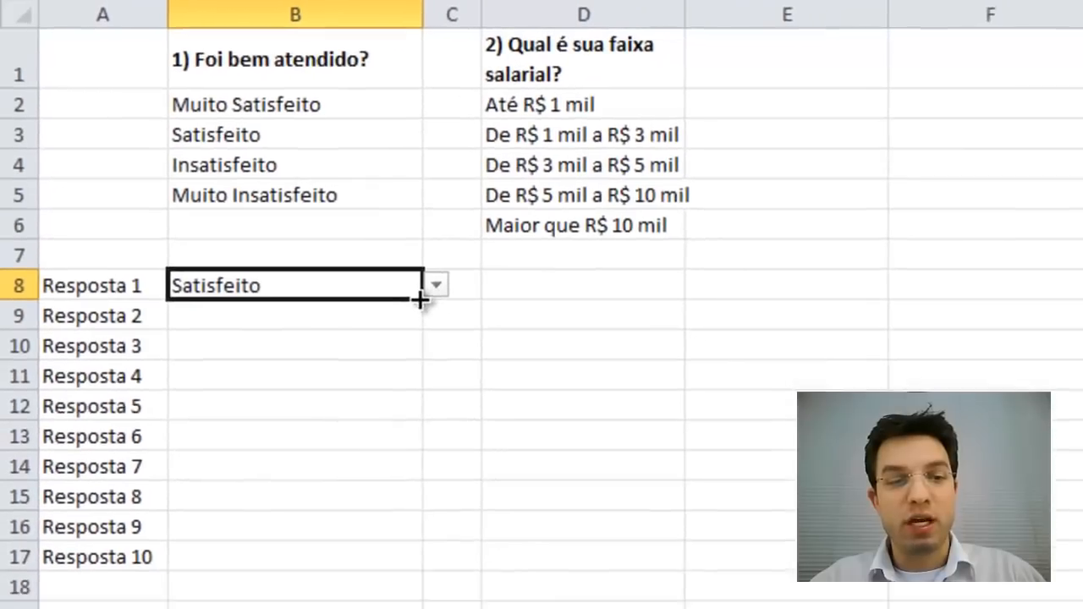
drag(490, 349, 477, 467)
drag(404, 395, 394, 560)
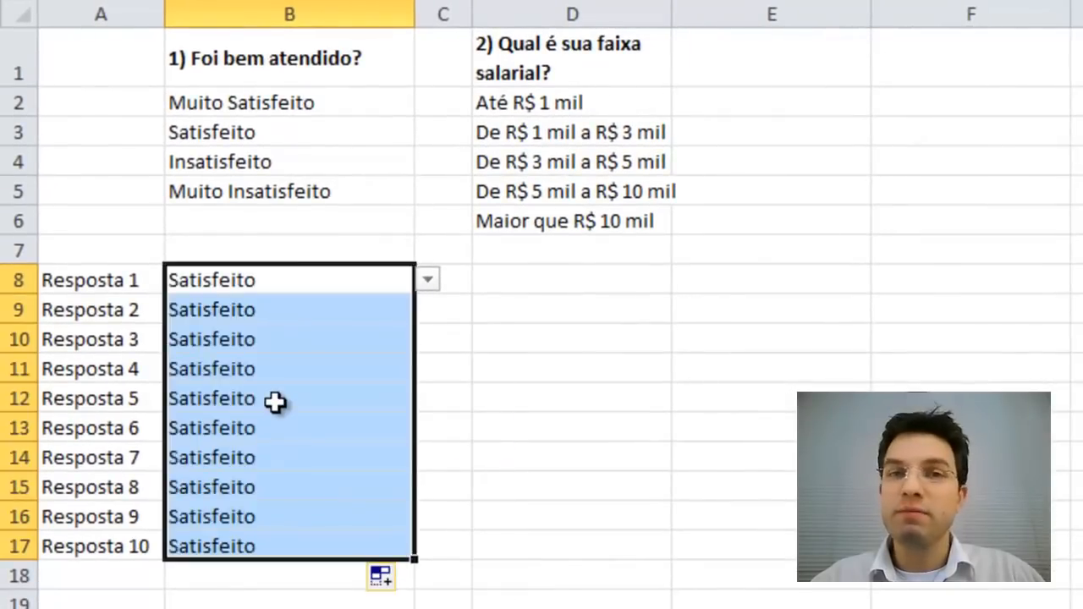
key(ctrl+z)
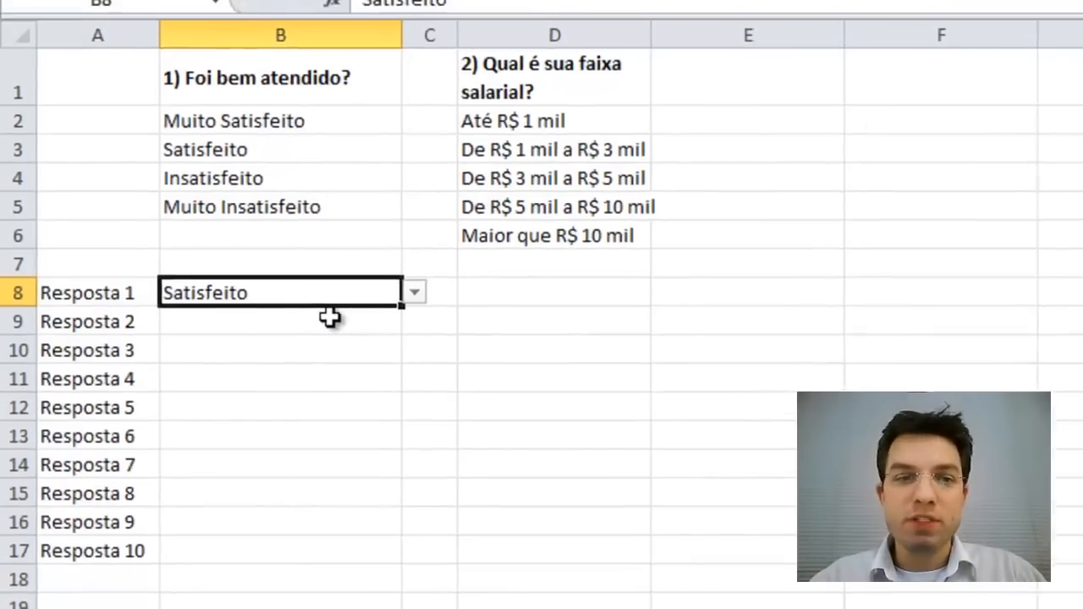
Apply list (Lista) data validation to cells B9:B17 using the answer options in B2:B5 as the source.
drag(329, 313, 296, 535)
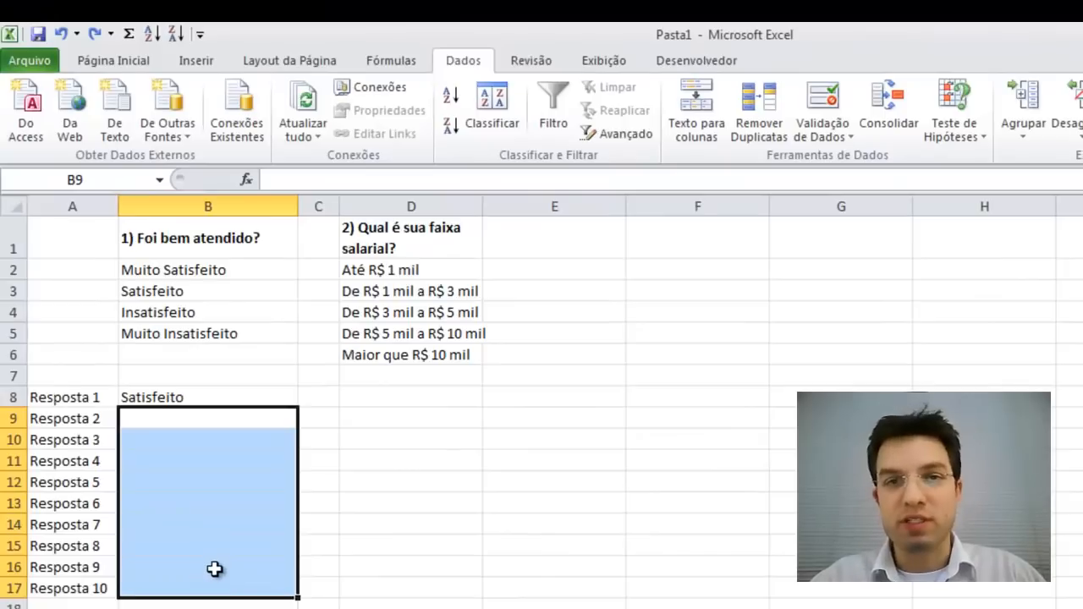
click(824, 97)
click(734, 350)
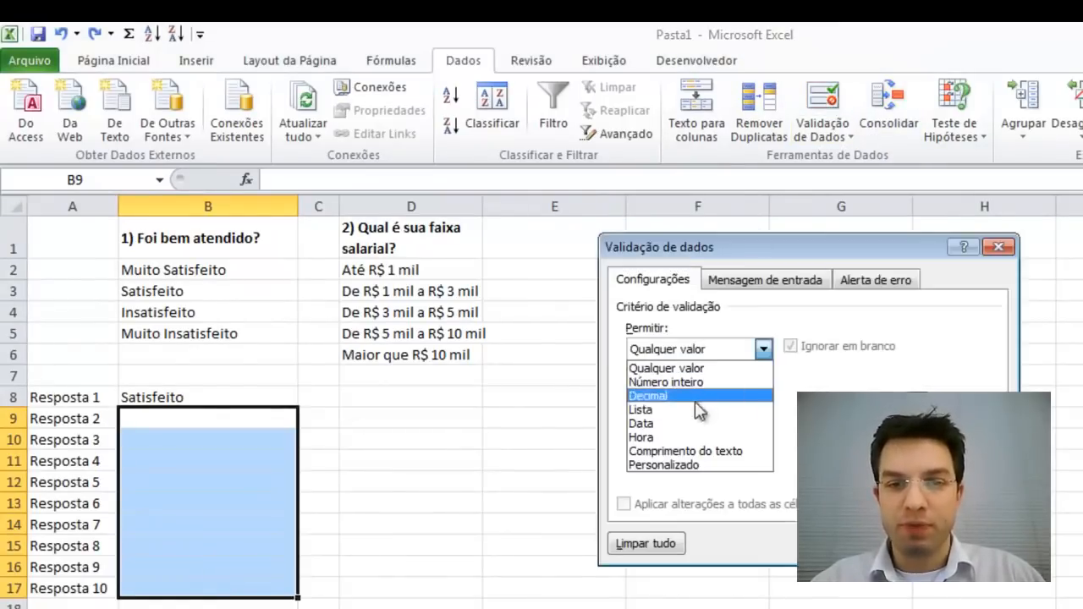
click(686, 410)
click(912, 435)
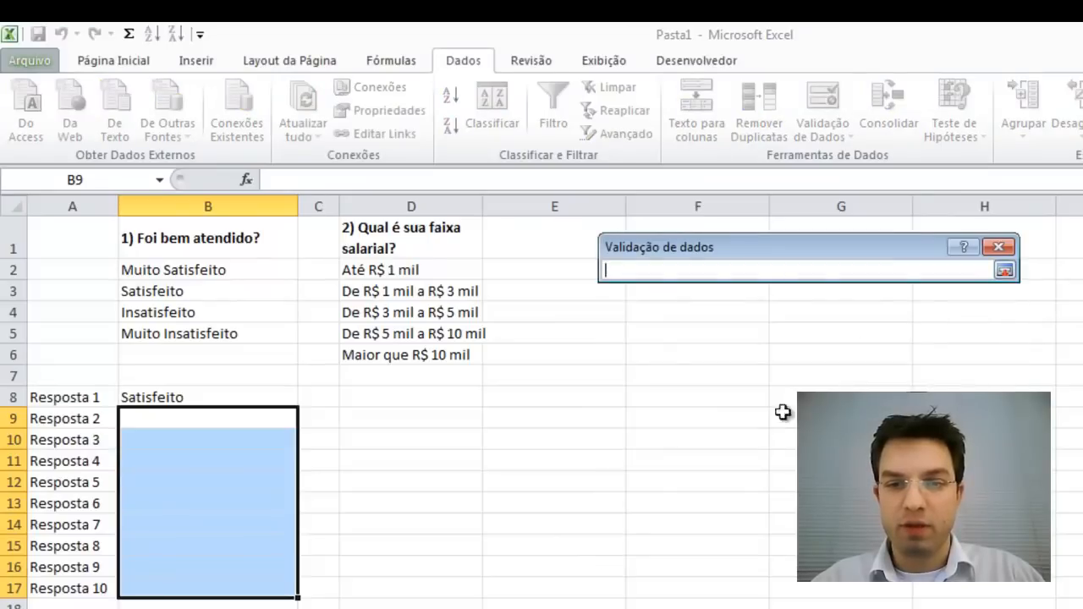
drag(184, 271, 176, 334)
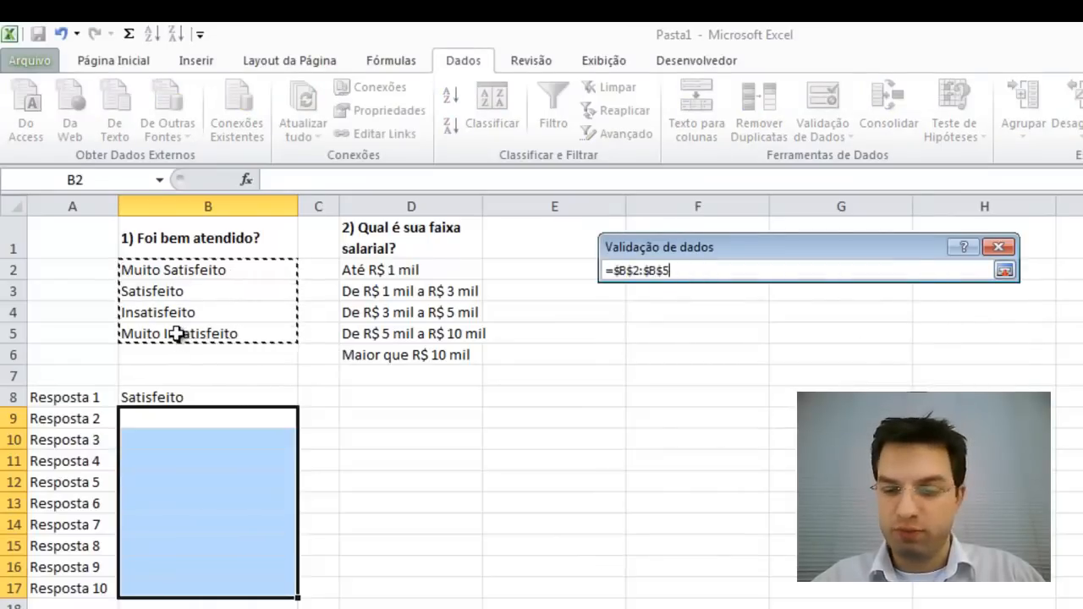
key(Return)
click(891, 543)
Check several response cells between B11 and B14 for the drop-down list.
click(181, 481)
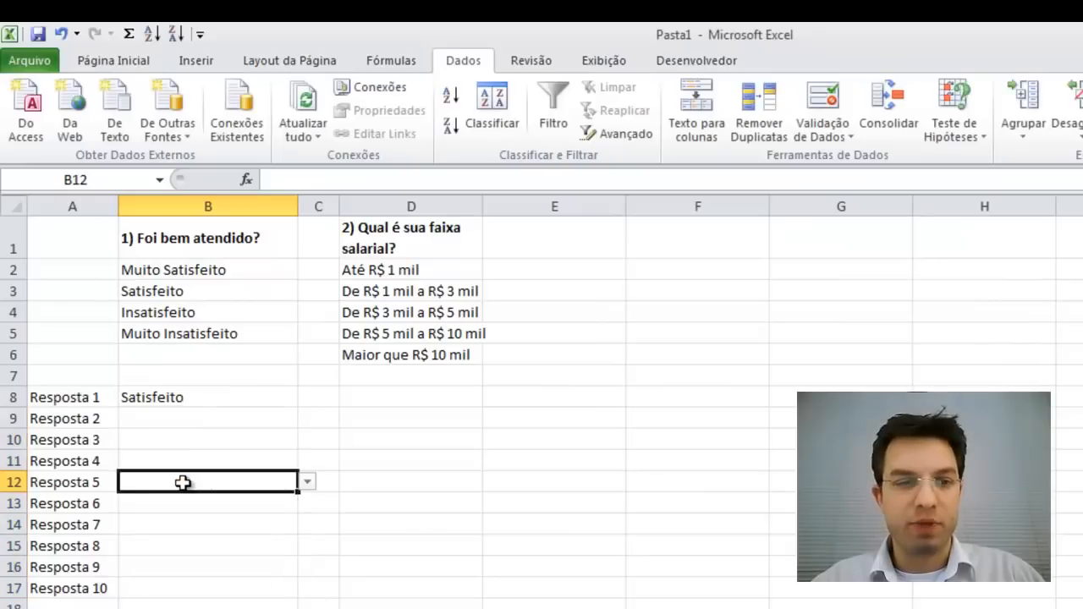
click(219, 517)
click(217, 464)
Choose "Muito Satisfeito" for Resposta 2 in B9, "Satisfeito" for Resposta 3 in B10 and "Insatisfeito" for Resposta 4 in B11.
click(215, 423)
click(308, 420)
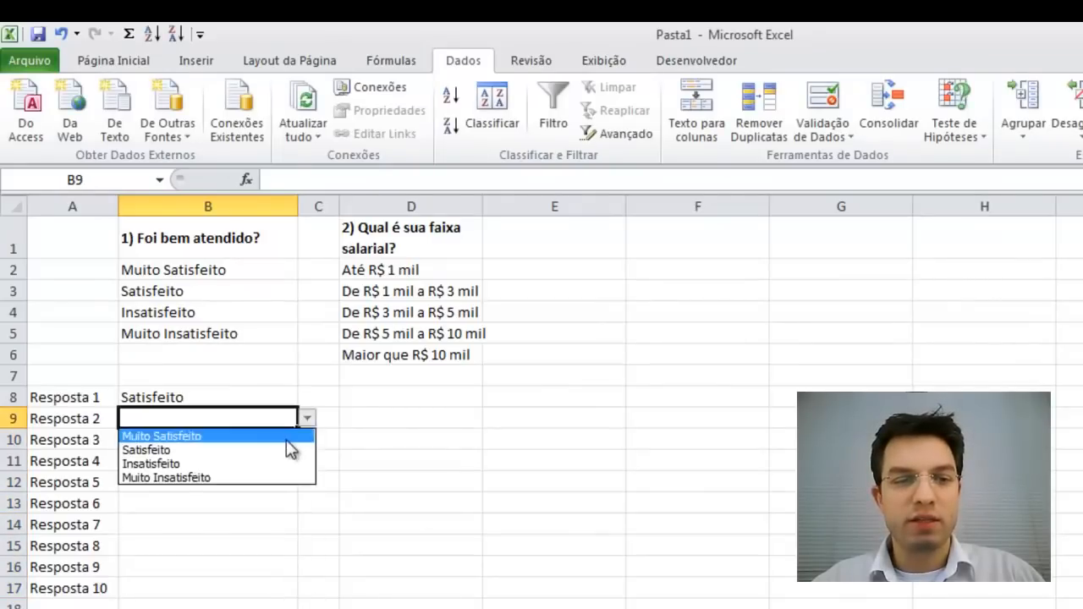
click(292, 435)
key(Return)
click(307, 439)
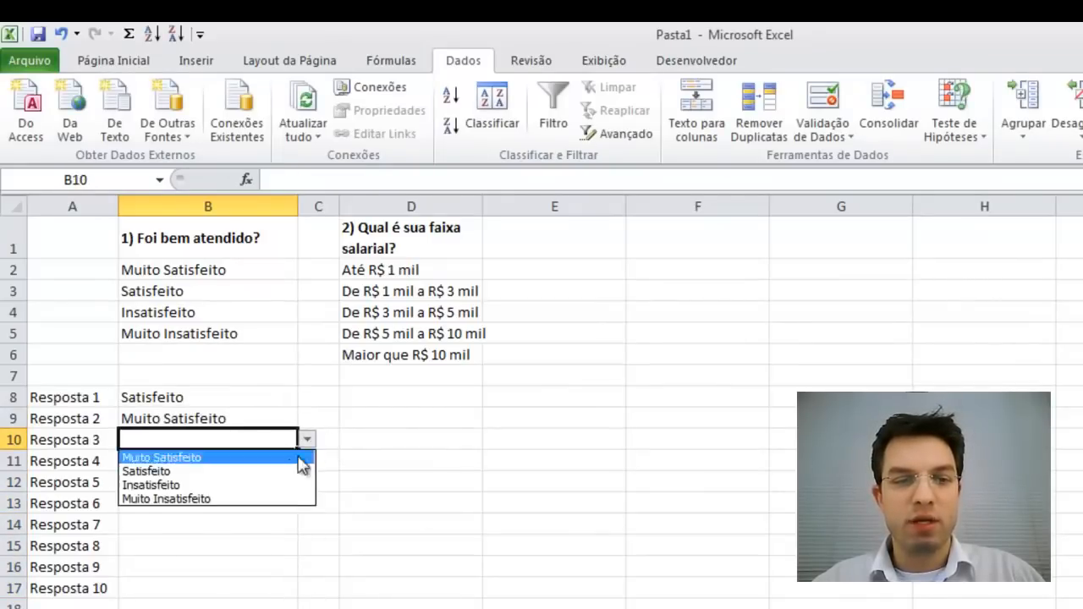
click(273, 471)
key(Return)
click(308, 460)
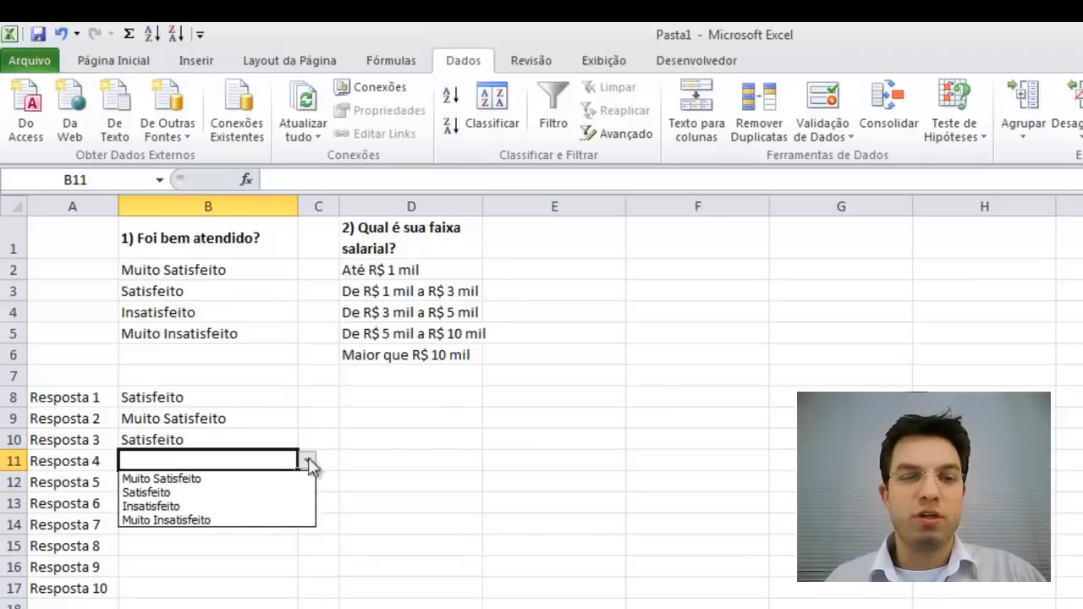
click(254, 504)
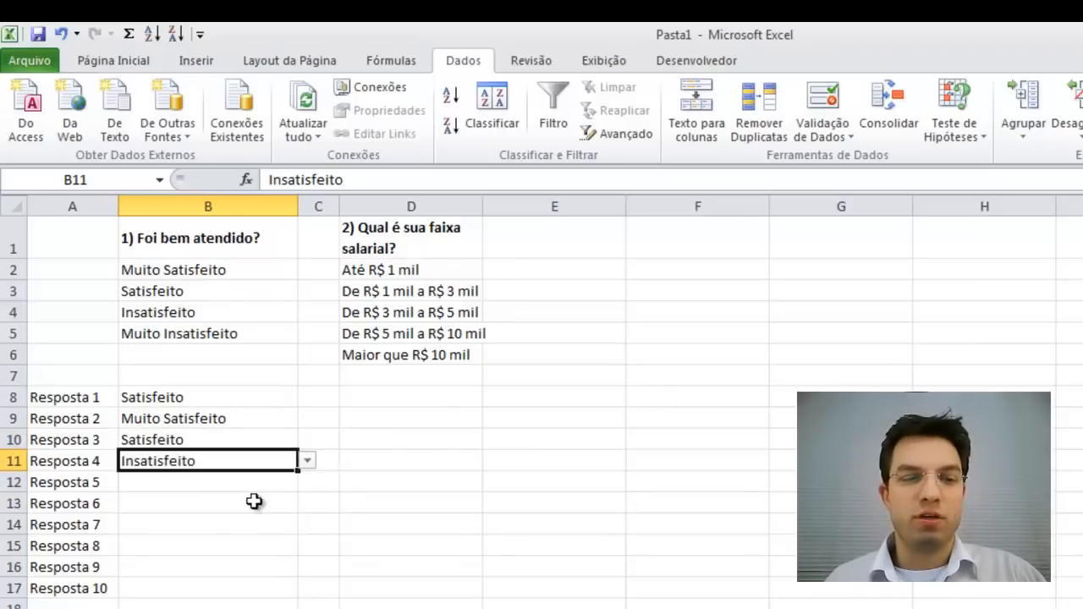
key(Return)
Choose "Muito Satisfeito" for Resposta 5 and Resposta 6 in B12:B13, and "Muito Insatisfeito" for Resposta 7 in B14.
click(308, 481)
click(254, 499)
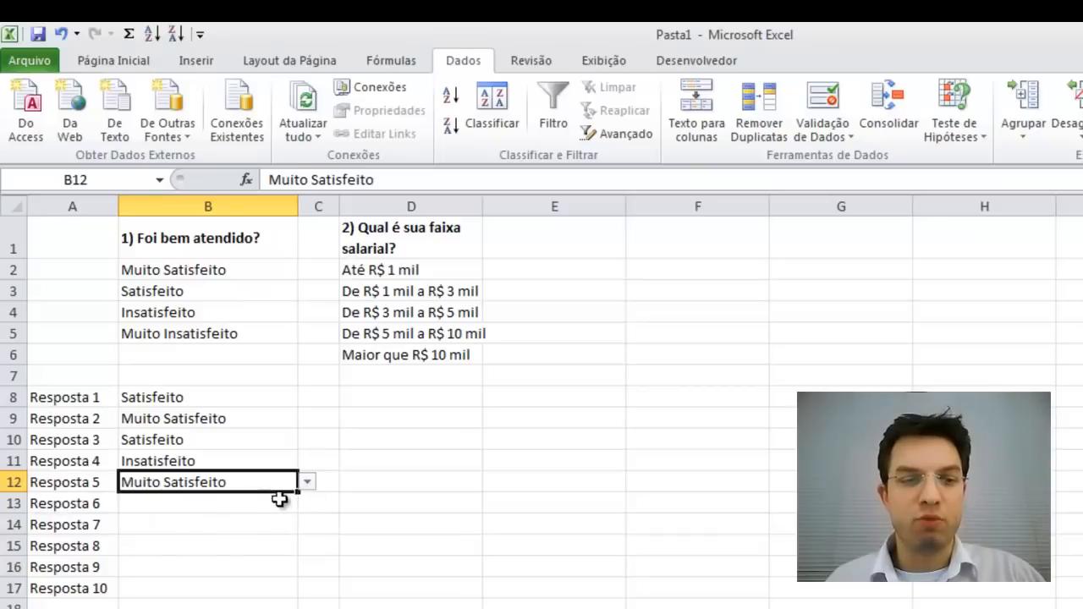
key(Return)
click(307, 503)
click(291, 520)
key(Return)
click(307, 523)
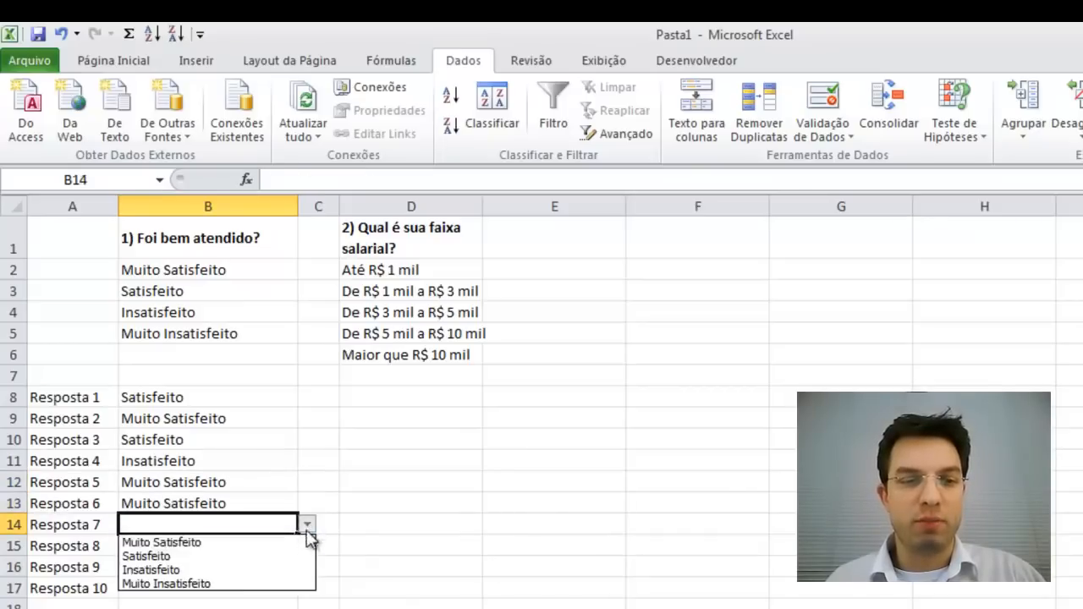
click(234, 584)
key(Return)
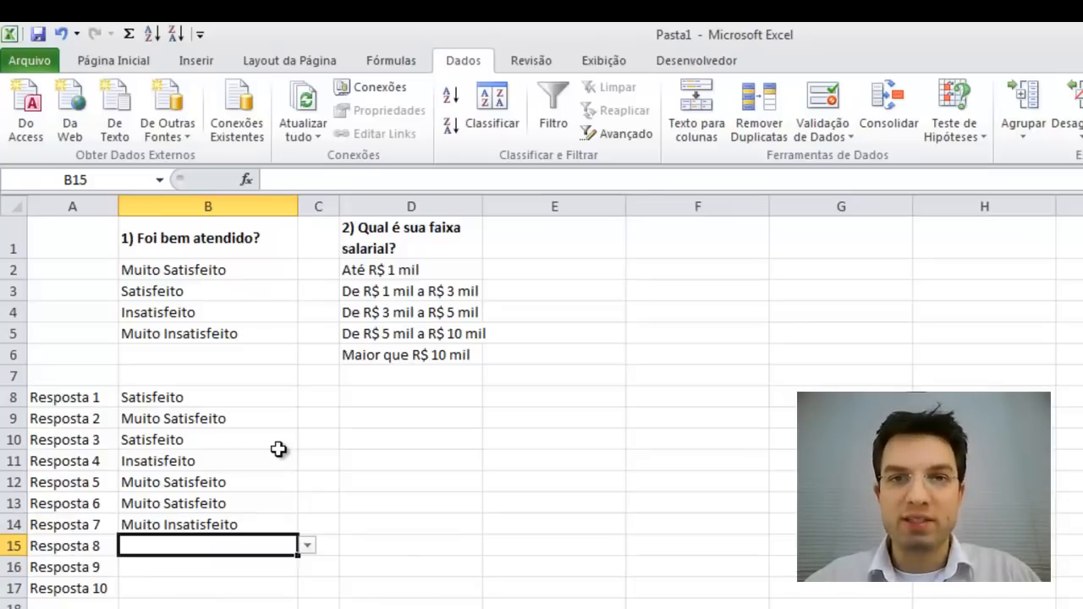
Apply list (Lista) data validation to cells D8:D17 using the salary ranges in D2:D6 as the source.
click(426, 391)
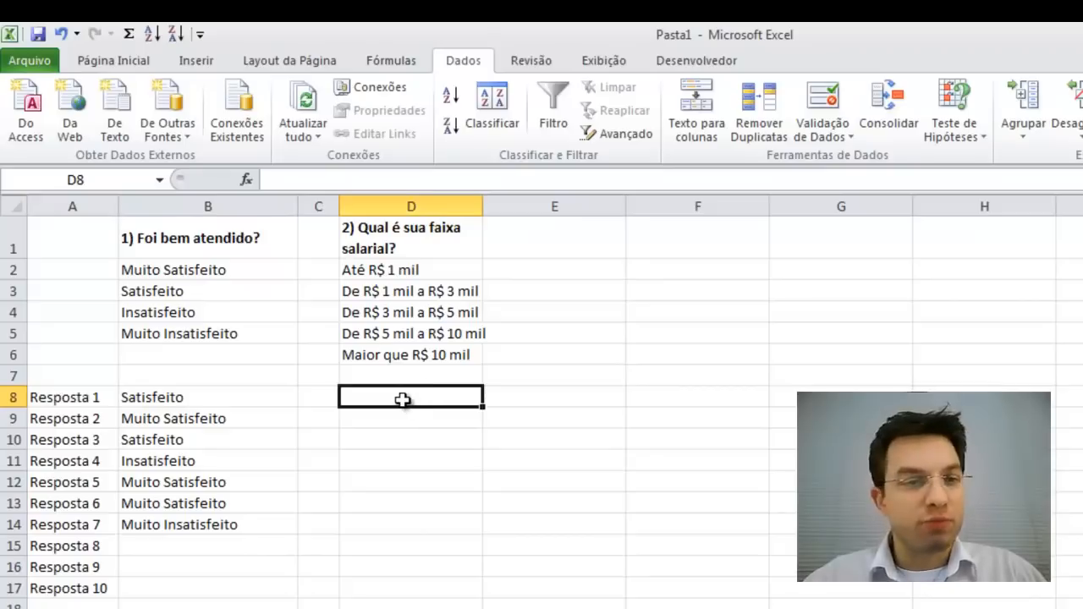
drag(403, 401, 378, 585)
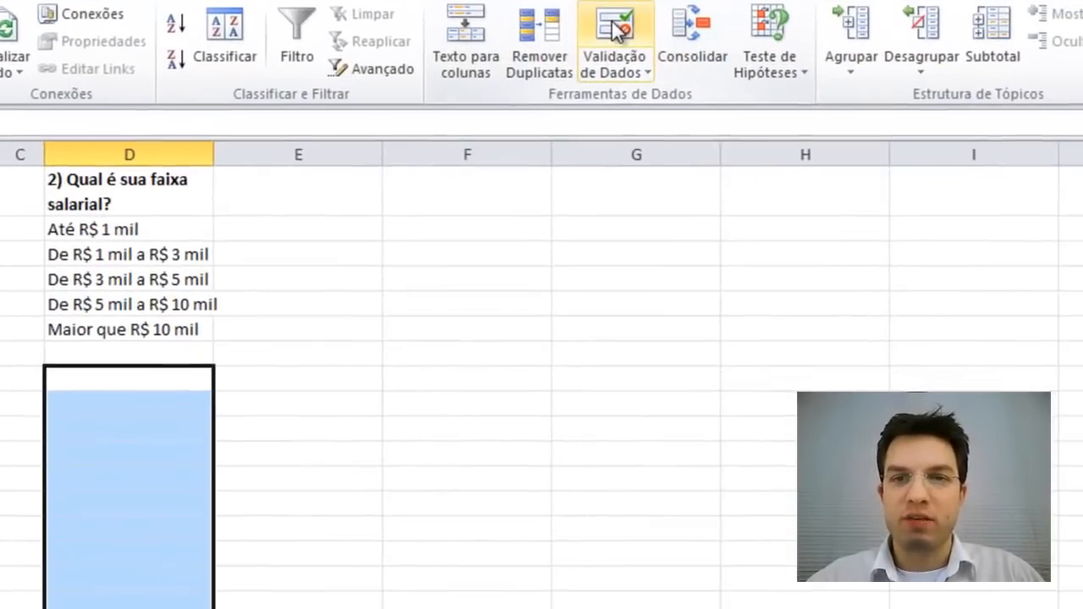
click(826, 101)
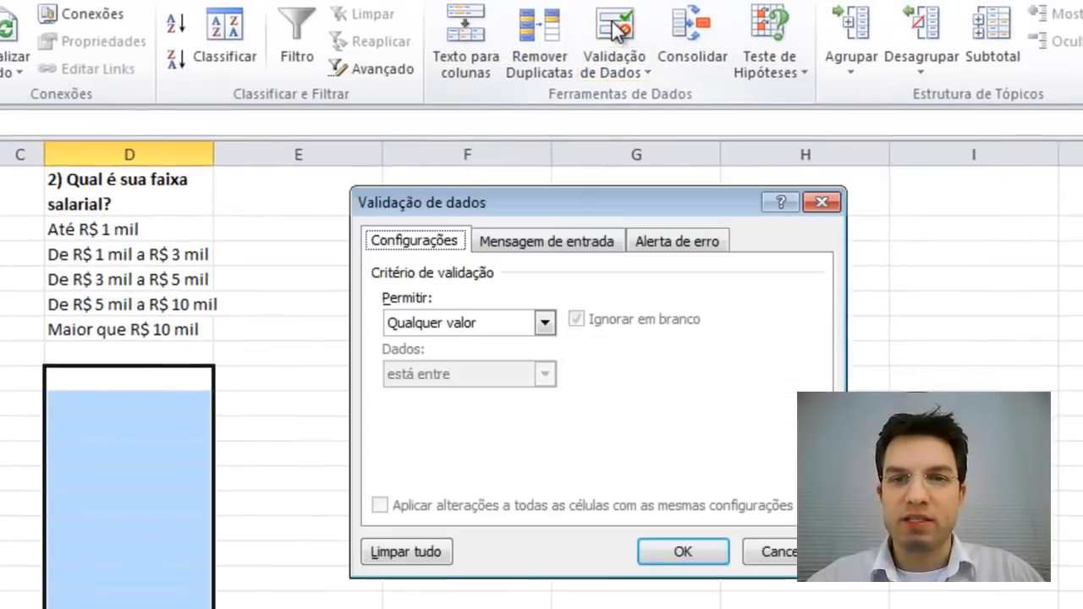
click(544, 322)
click(423, 393)
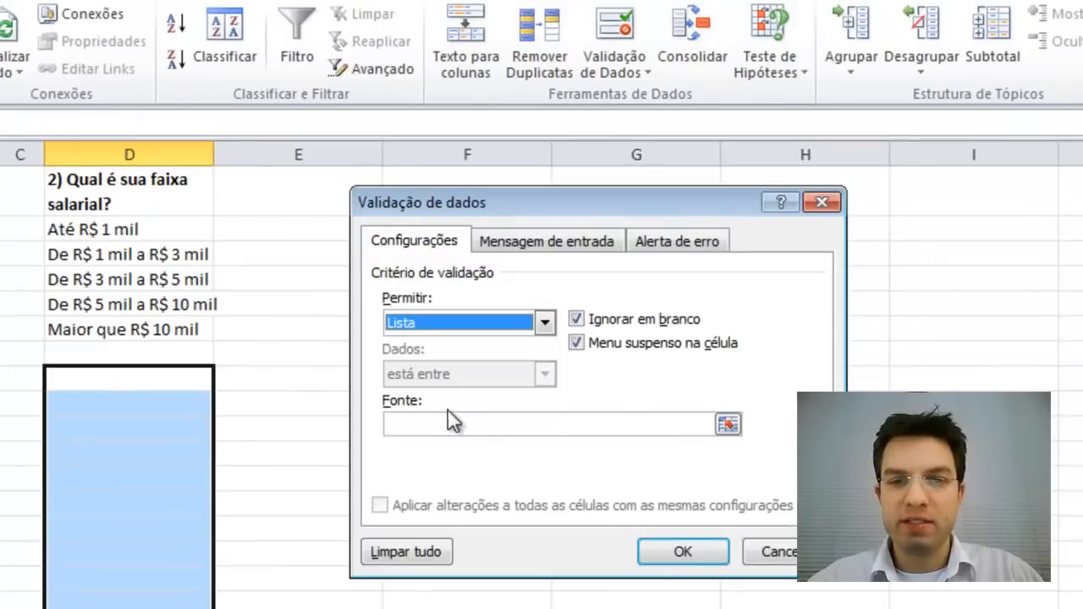
click(726, 424)
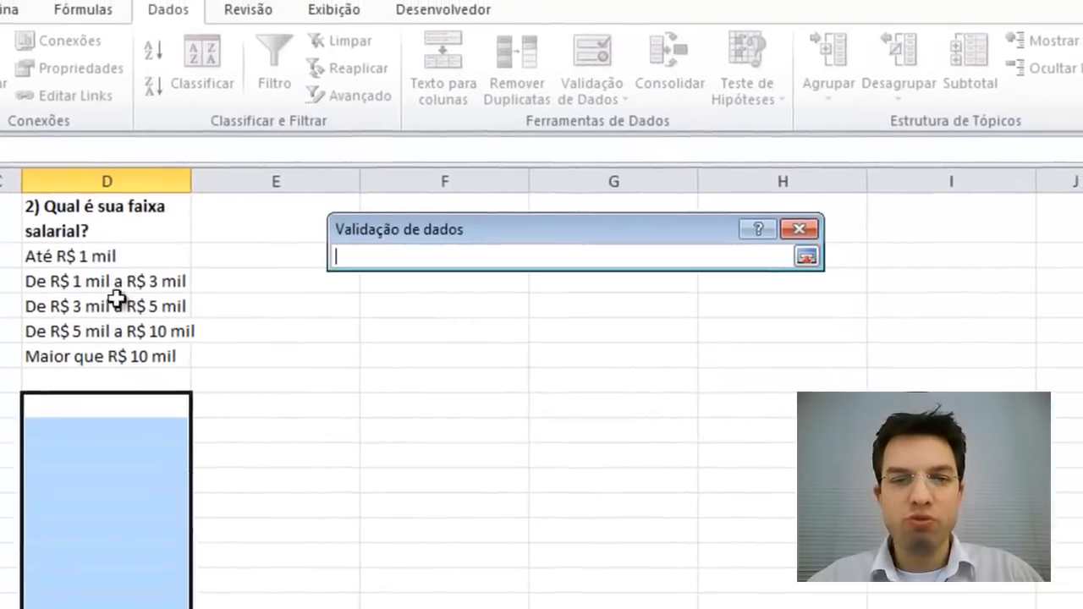
drag(106, 257, 83, 352)
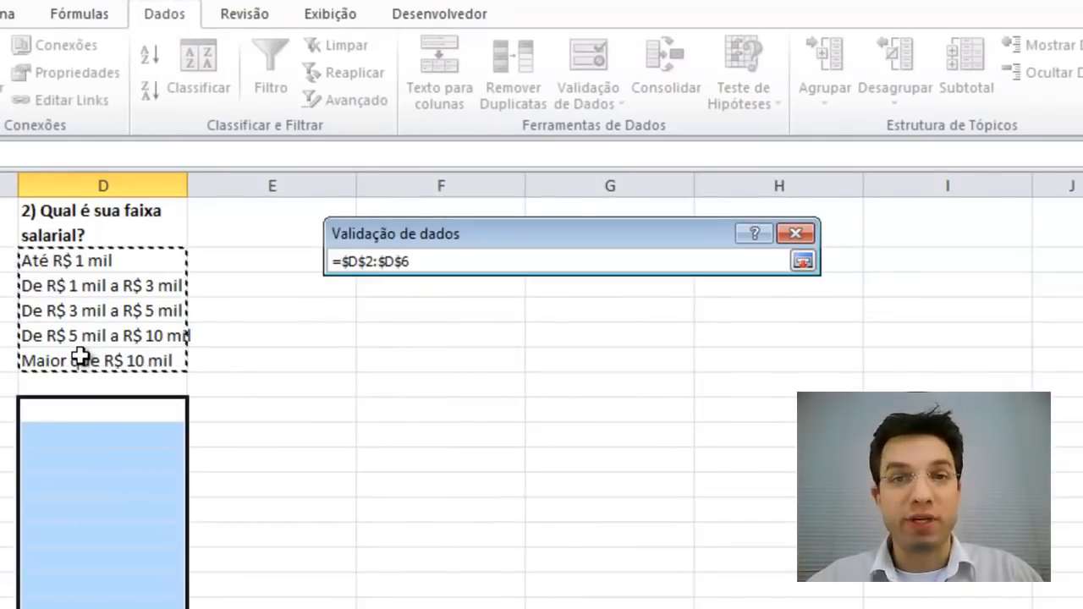
key(Return)
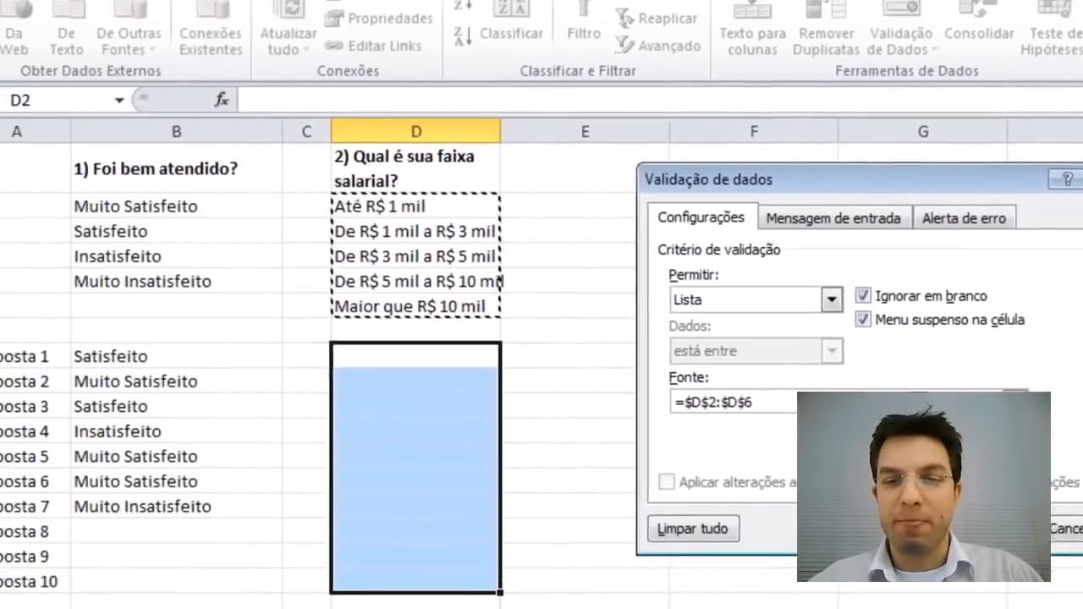
click(1003, 527)
Choose "Até R$ 1 mil" for Resposta 1 in D8 and "De R$ 3 mil a R$ 5 mil" for Resposta 2 in D9.
click(420, 359)
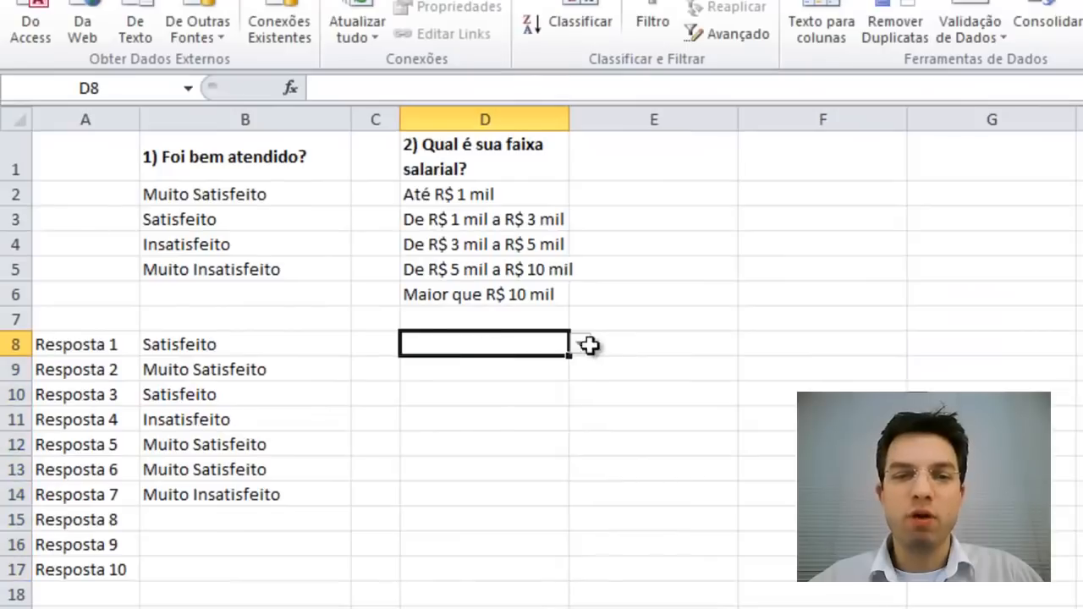
click(581, 345)
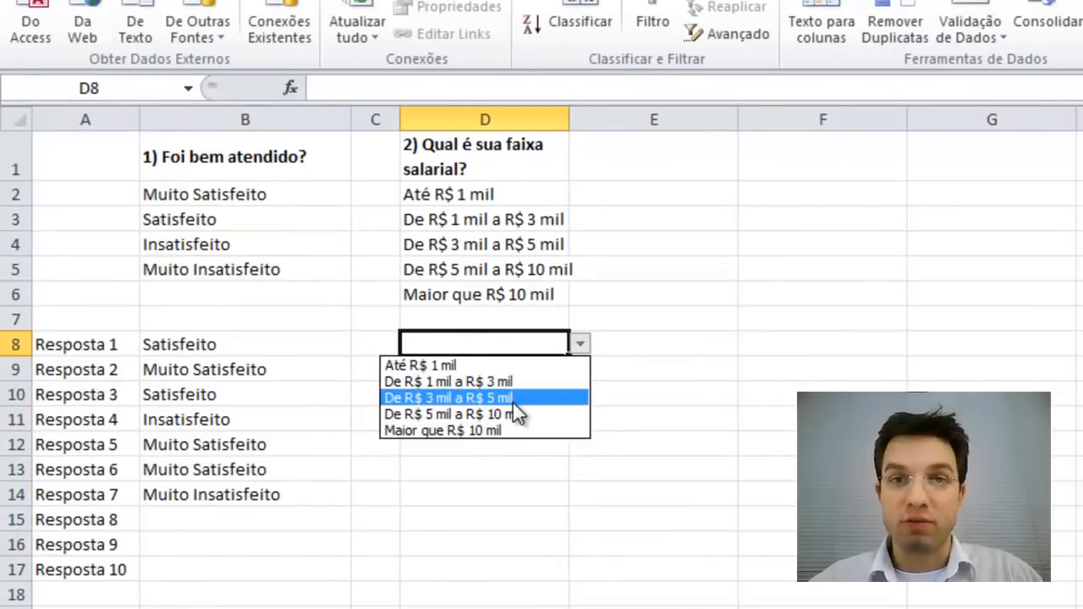
click(514, 366)
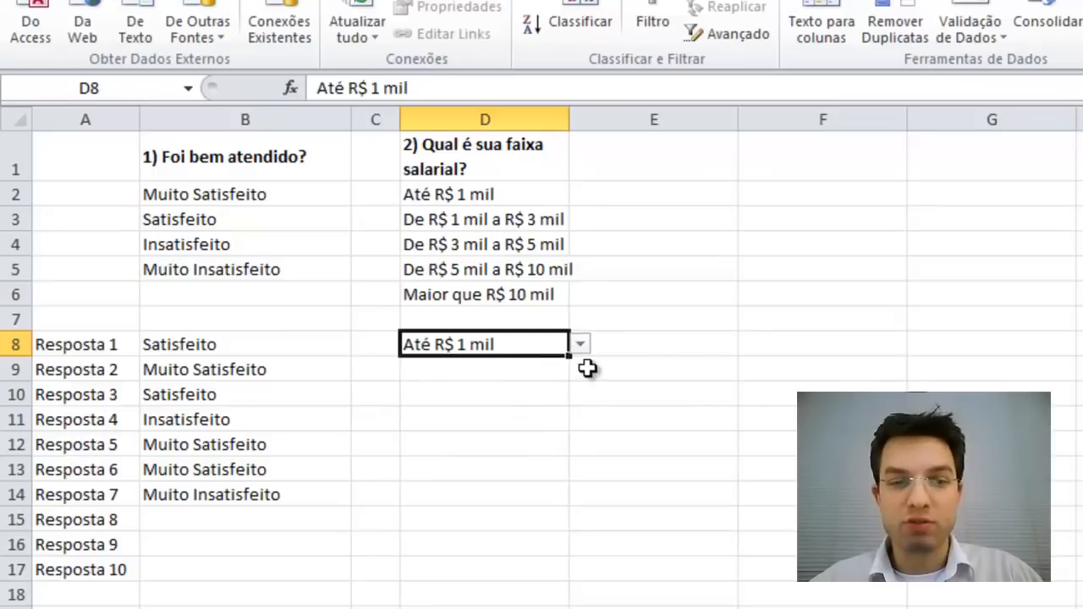
click(563, 372)
click(582, 370)
click(531, 418)
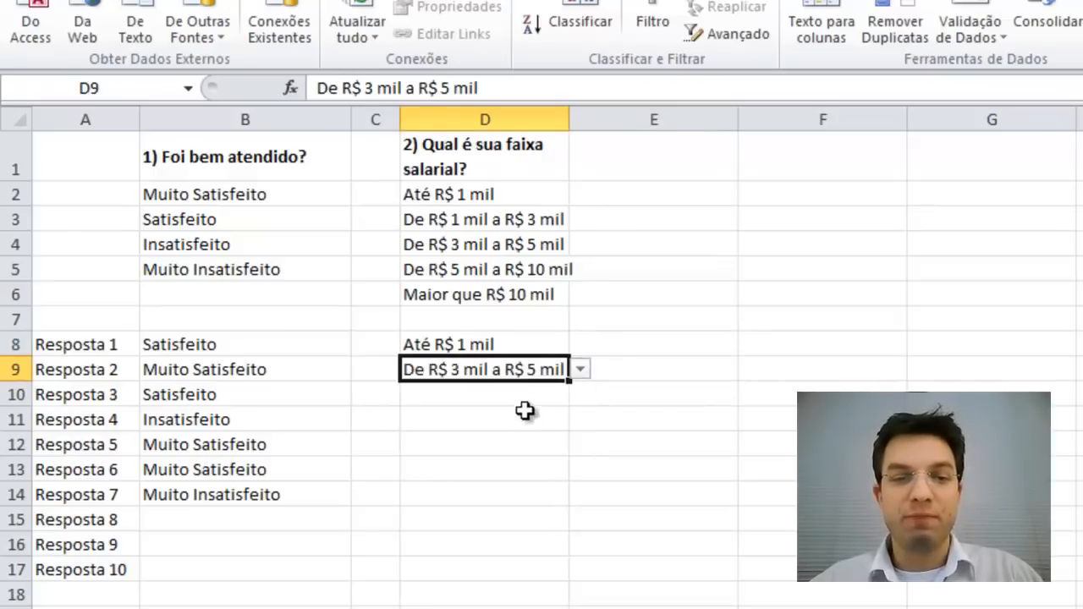
Choose "De R$ 5 mil a R$ 10 mil" for both Resposta 3 in D10 and Resposta 4 in D11.
click(554, 395)
click(579, 395)
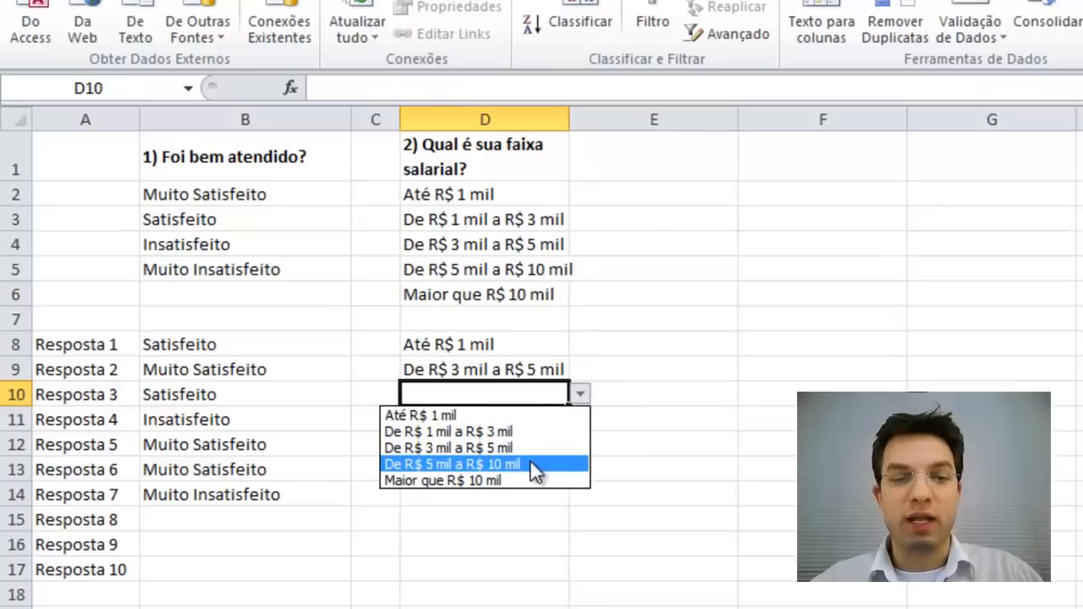
click(533, 464)
click(544, 418)
click(580, 419)
click(530, 488)
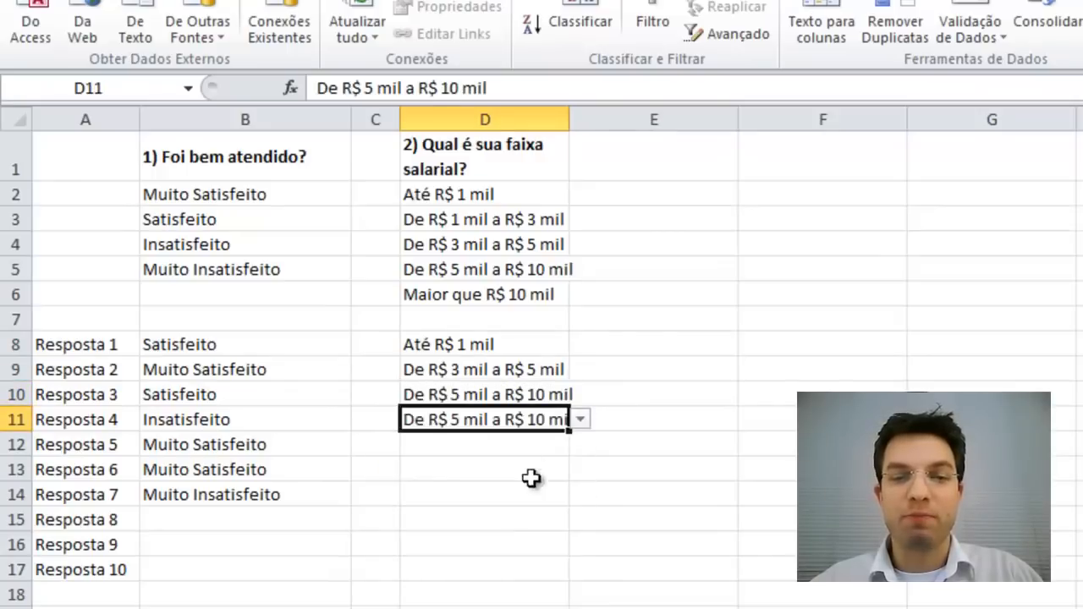
click(540, 441)
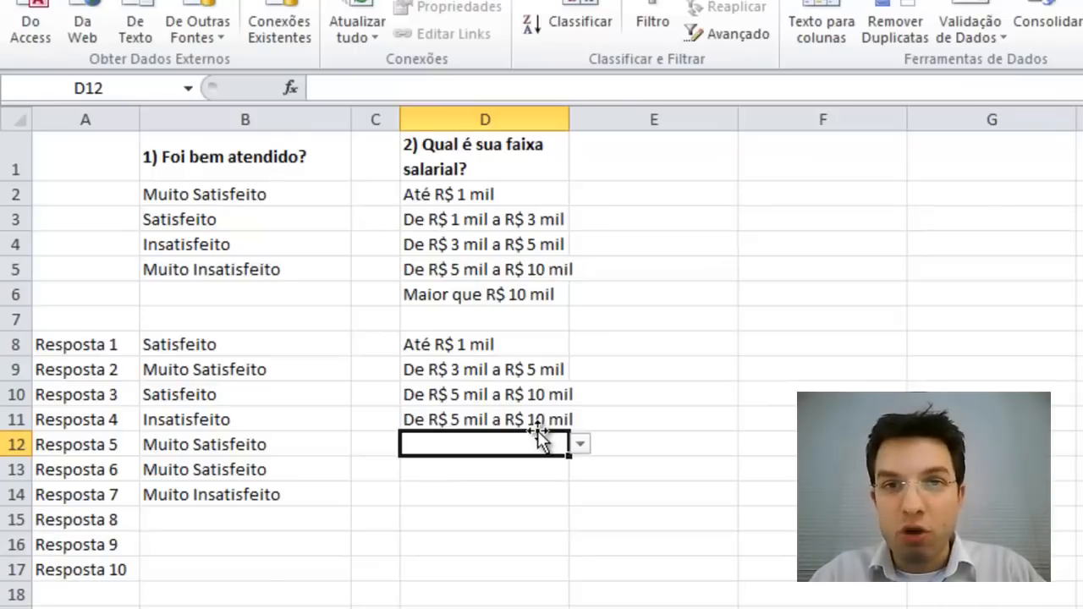
Enter the formula =CONT.SE(B8:B17;B2) in C2 to count the "Muito Satisfeito" responses.
click(230, 190)
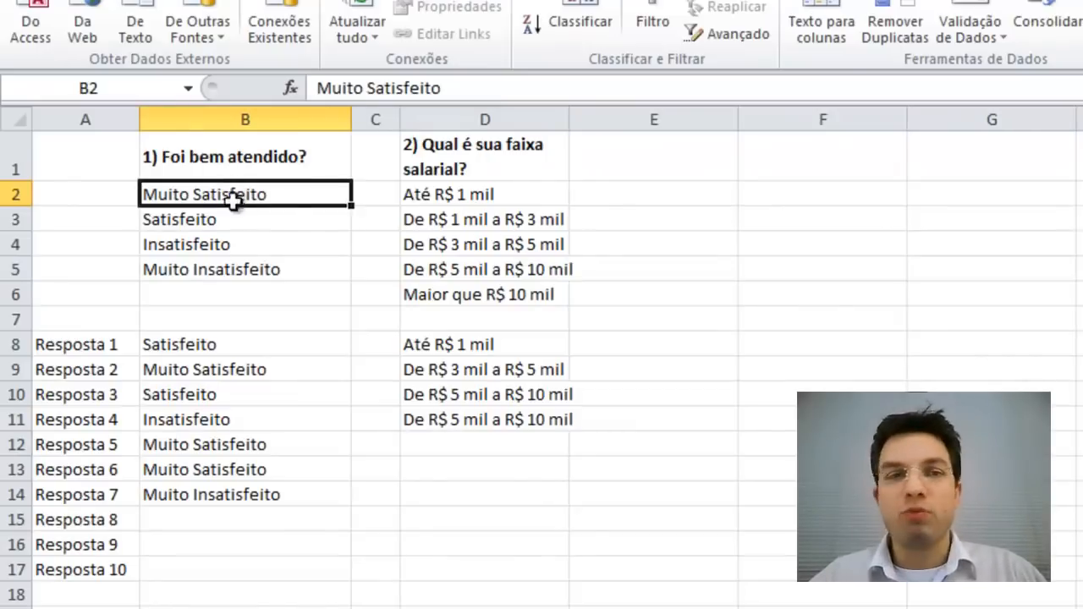
click(372, 196)
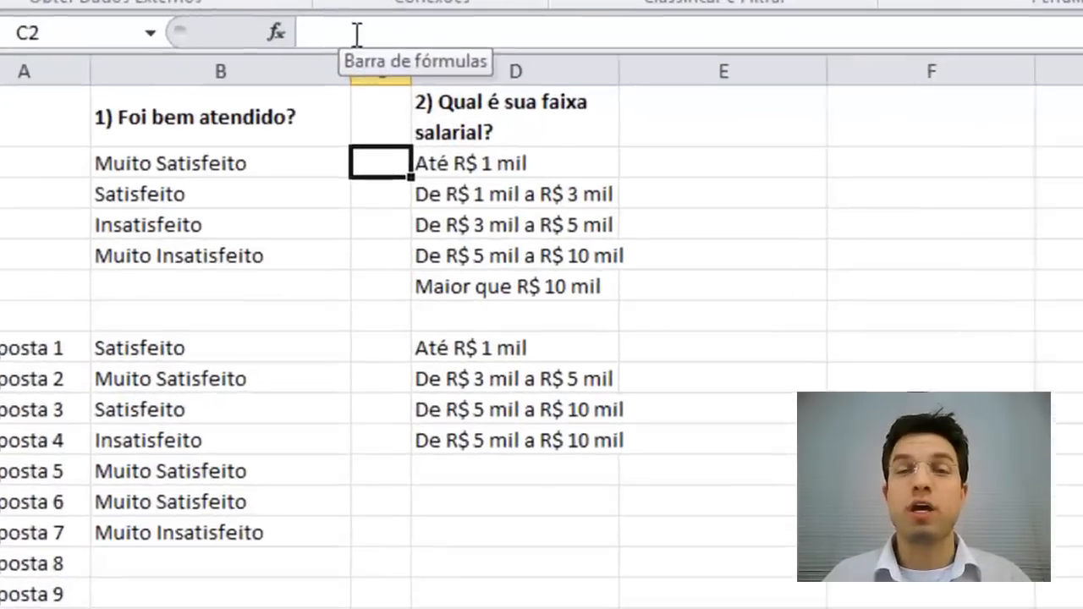
text(=)
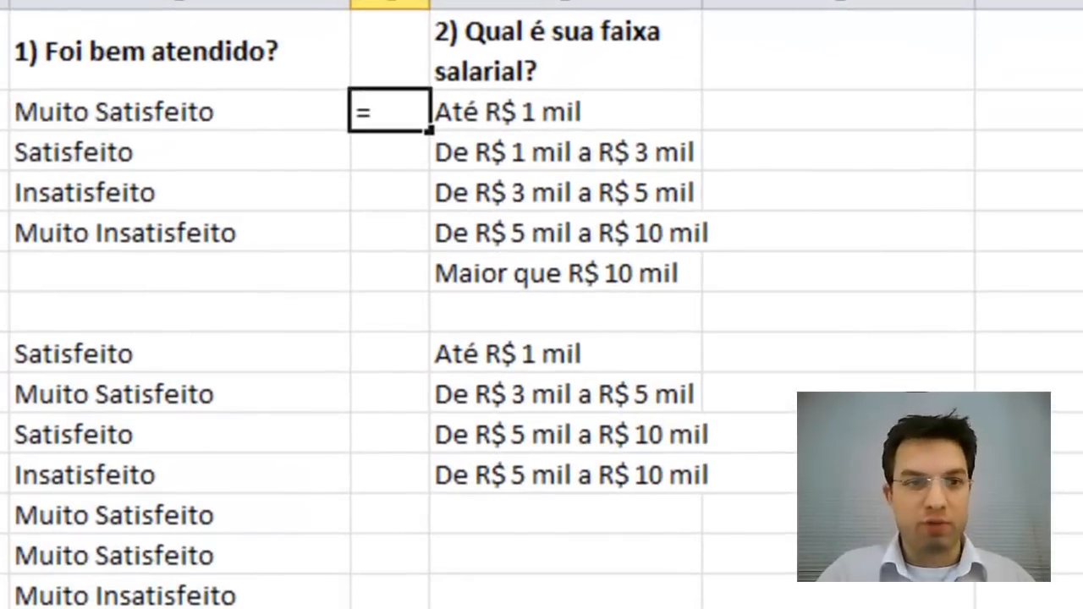
text(cont)
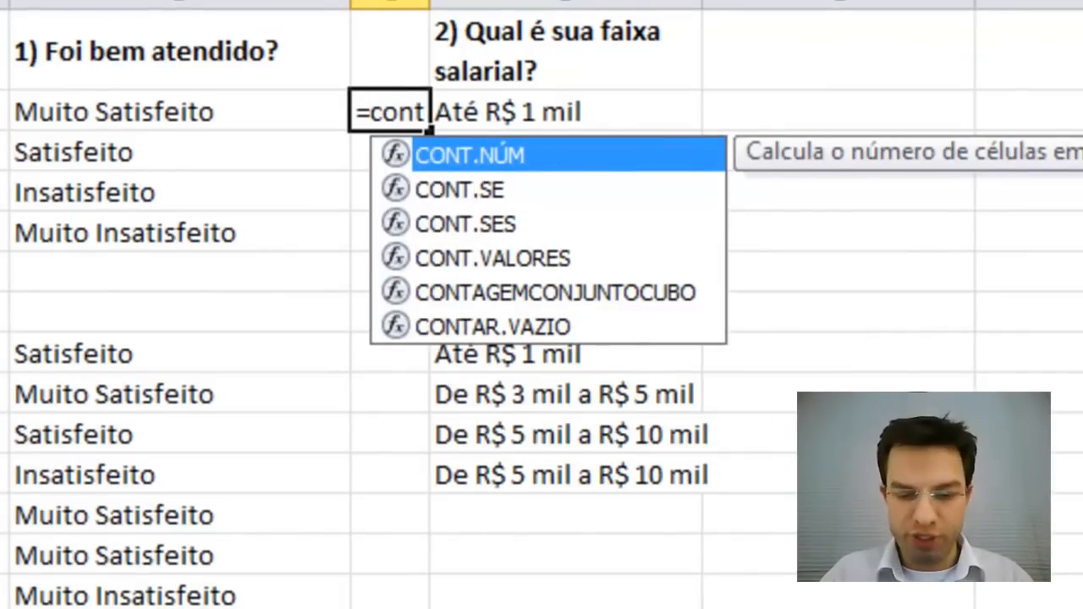
text(.se)
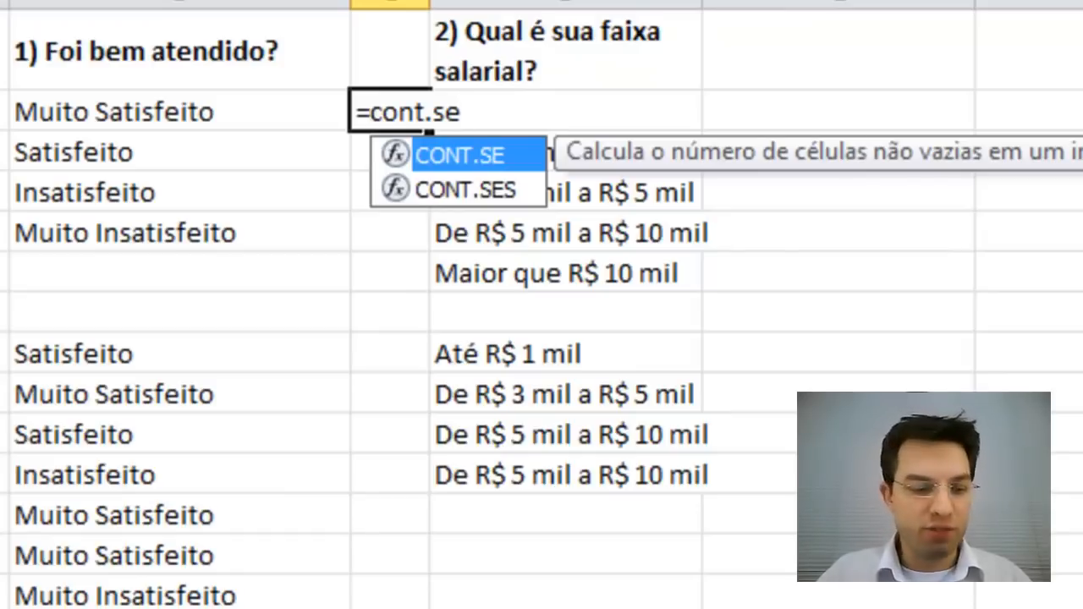
text(()
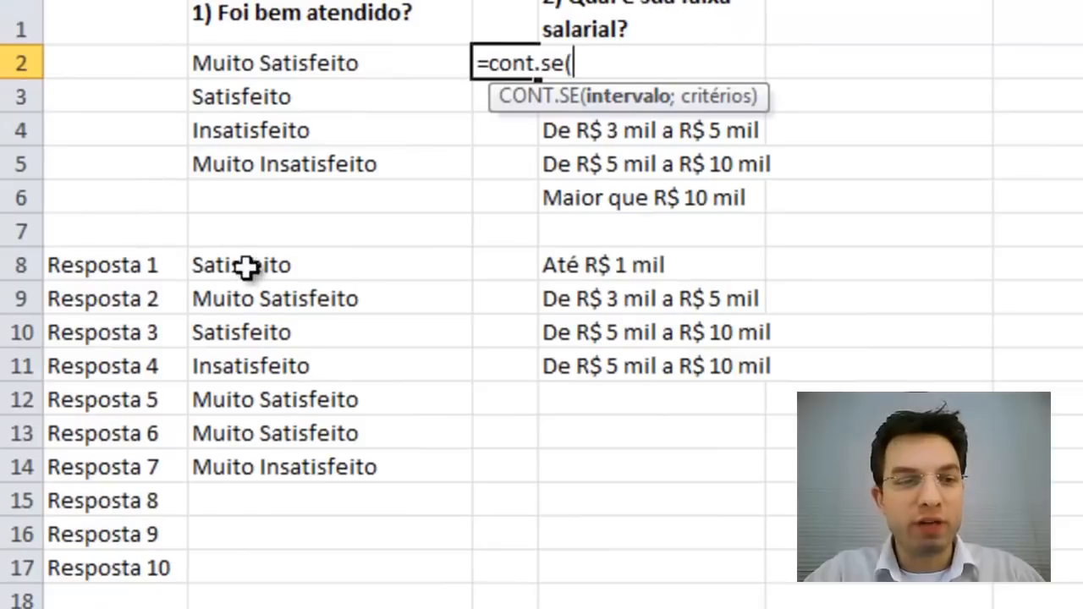
mouse_move(246, 267)
mouse_down()
mouse_move(271, 265)
mouse_move(265, 343)
mouse_move(294, 569)
mouse_up()
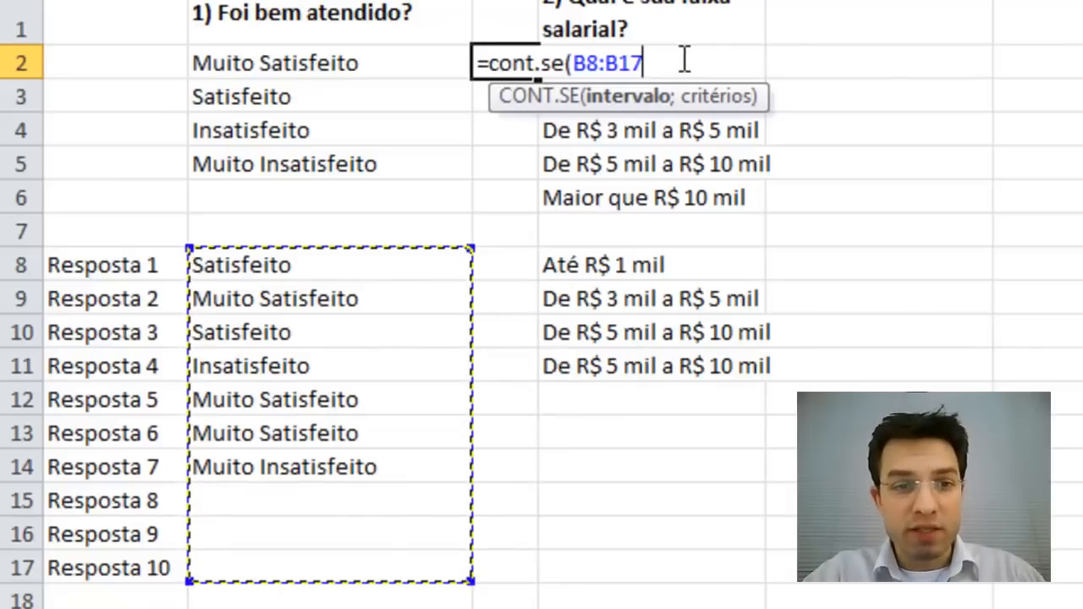
text(;)
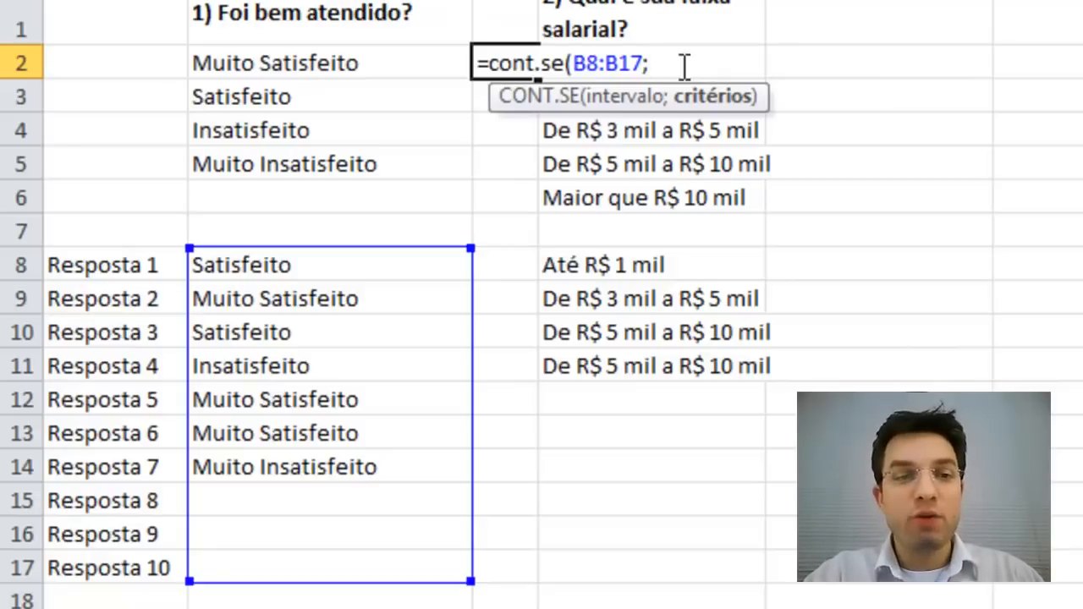
click(262, 63)
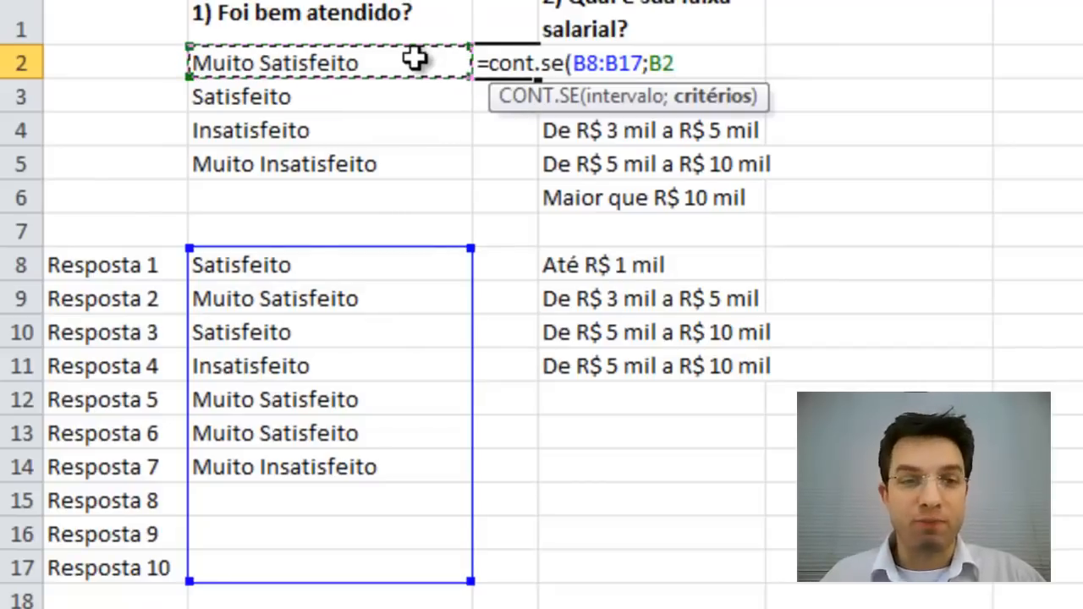
text())
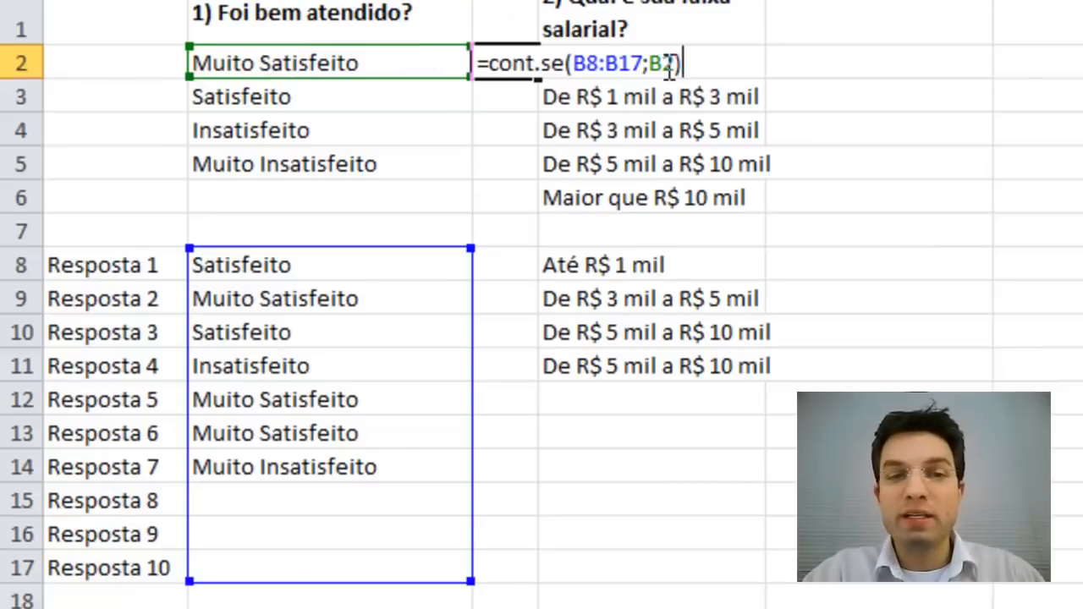
key(Return)
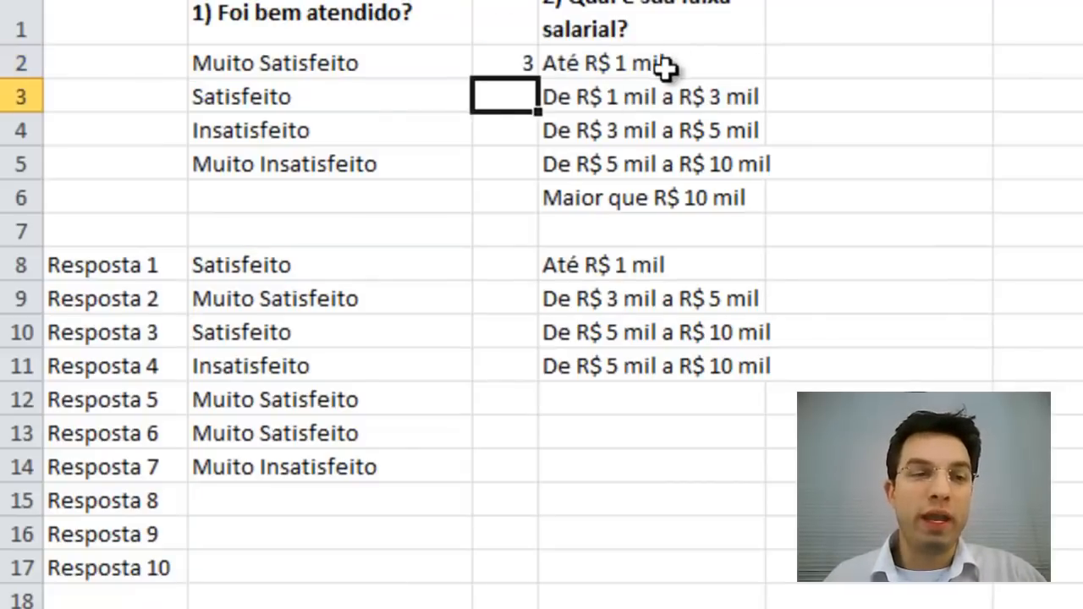
click(498, 61)
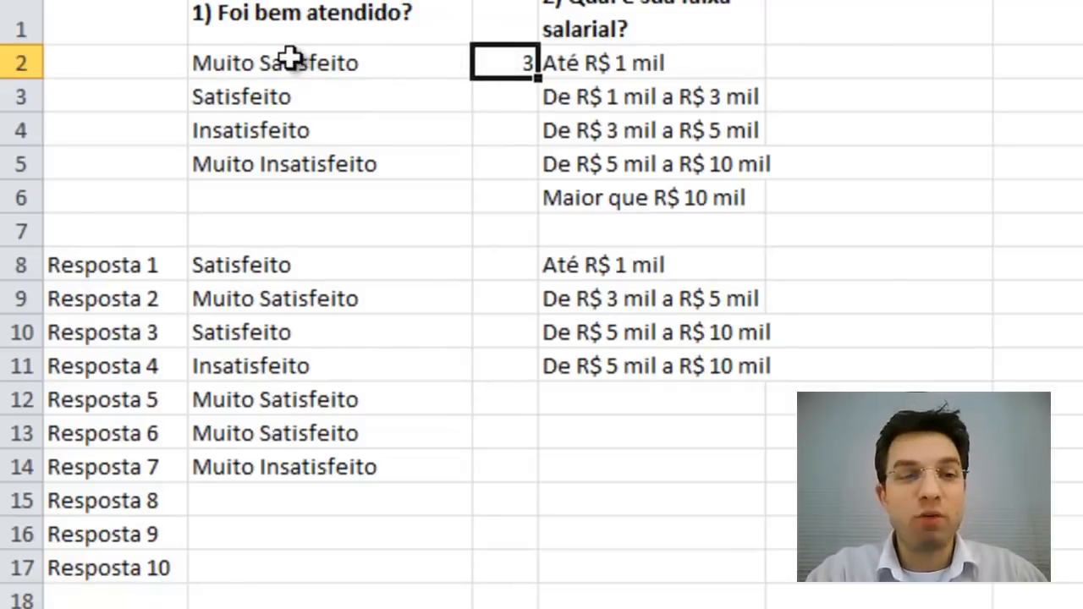
drag(285, 266, 269, 460)
click(271, 461)
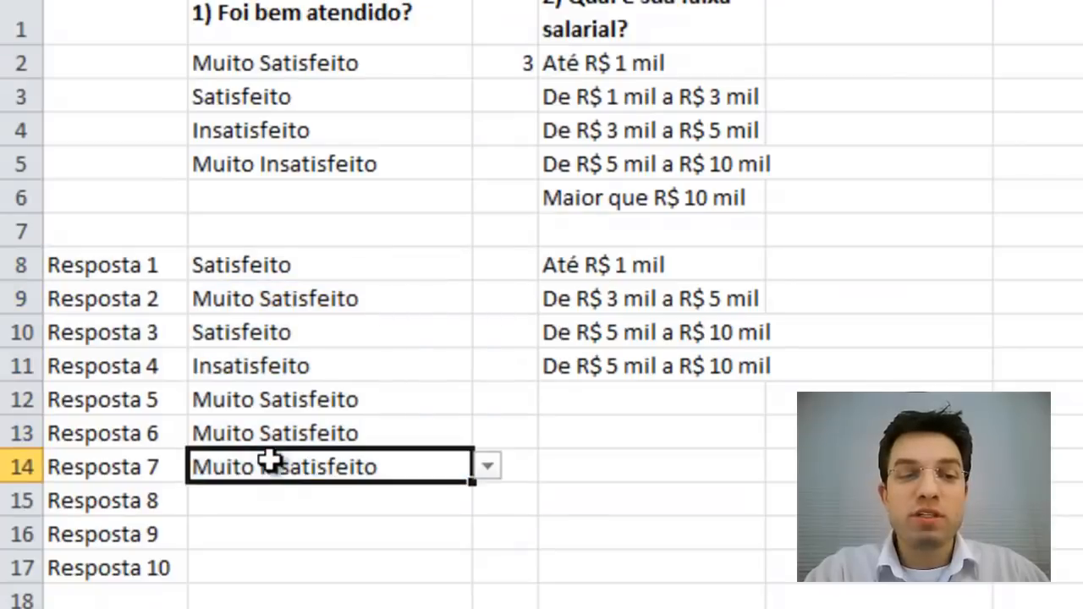
click(294, 64)
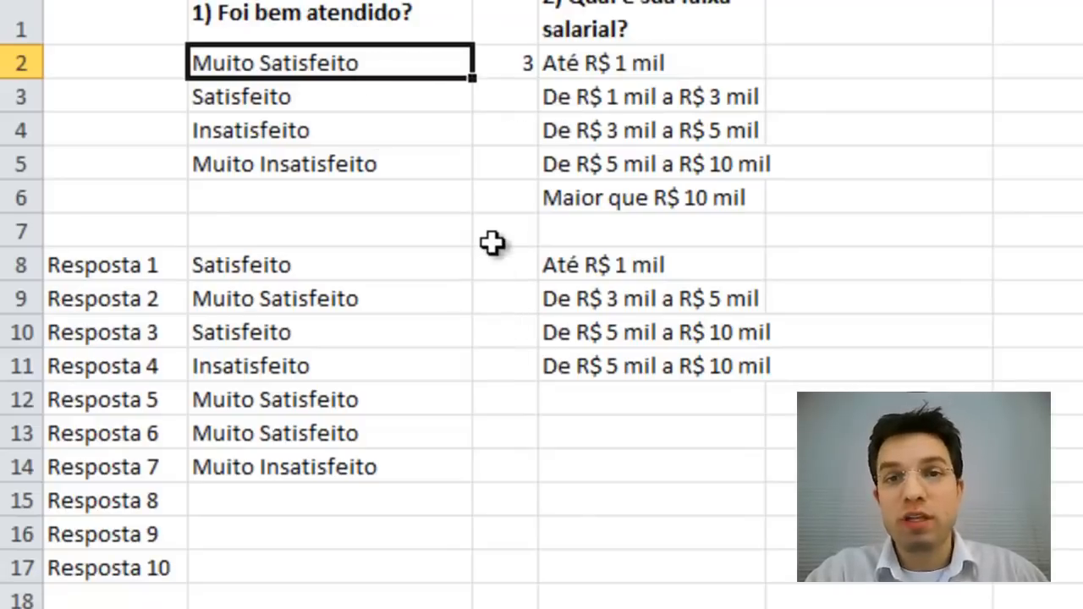
Choose "Muito Satisfeito" for Resposta 8 in B15 and Resposta 9 in B16.
click(322, 499)
click(488, 501)
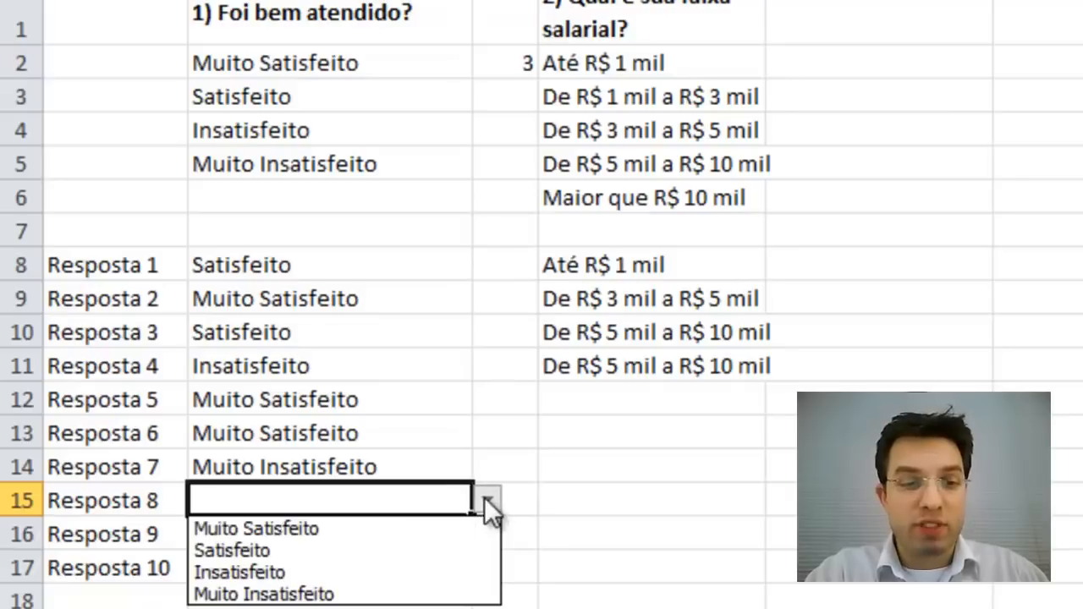
click(425, 527)
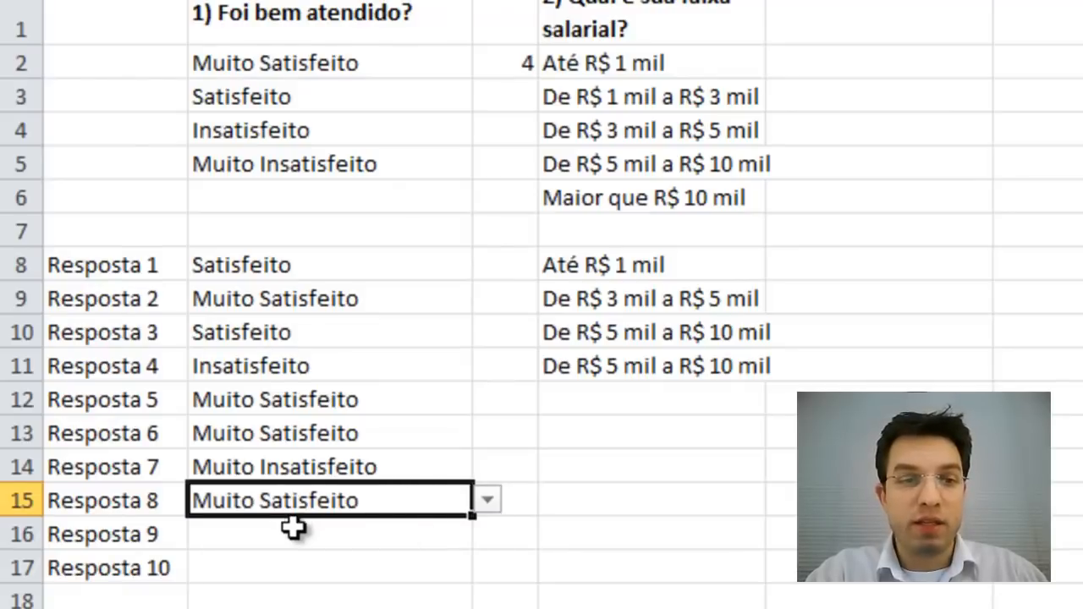
click(290, 523)
click(488, 534)
click(427, 562)
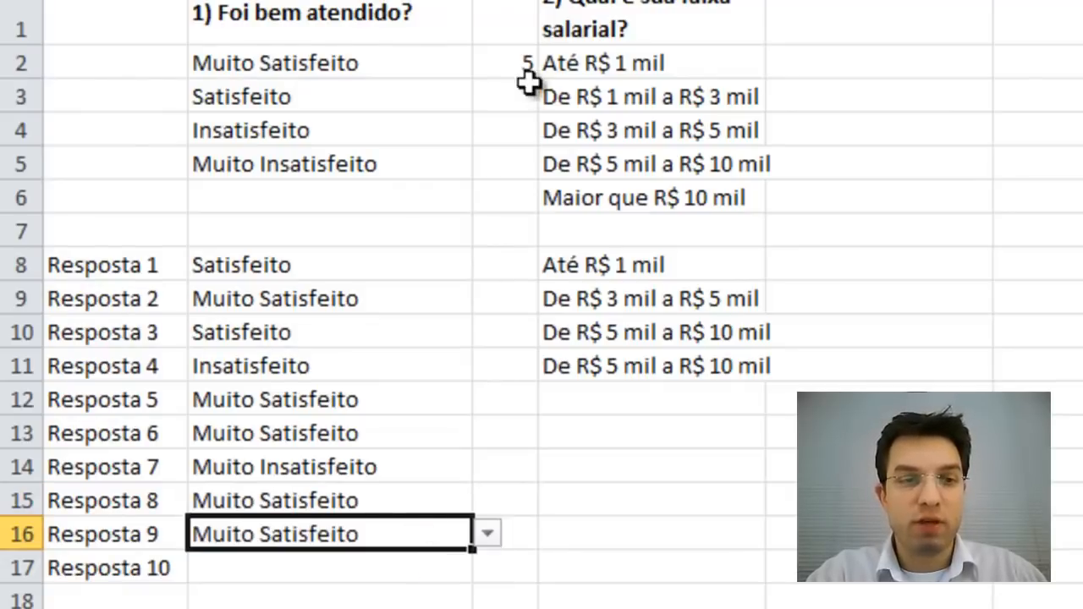
Narrow column C slightly and centre its contents.
click(503, 61)
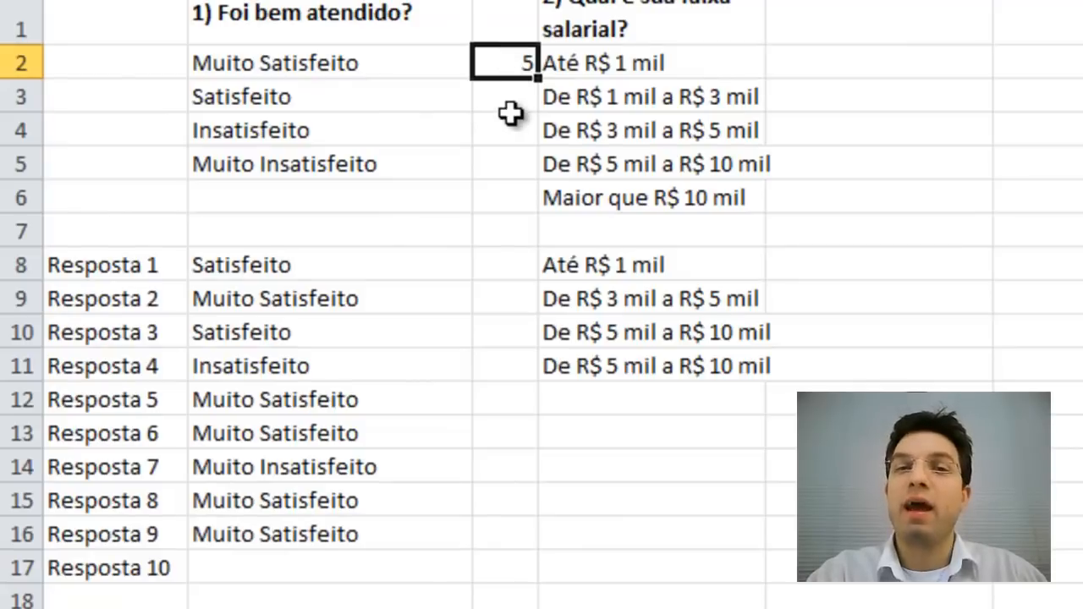
drag(538, 0, 528, 0)
click(500, 0)
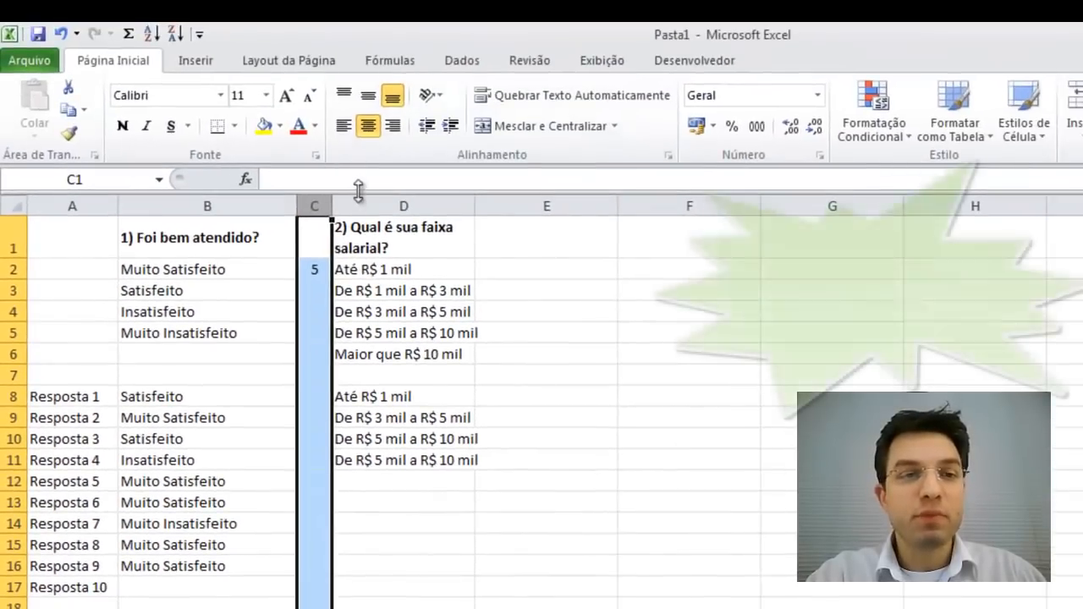
Insert a blank column between the count column C and the salary question column.
click(364, 205)
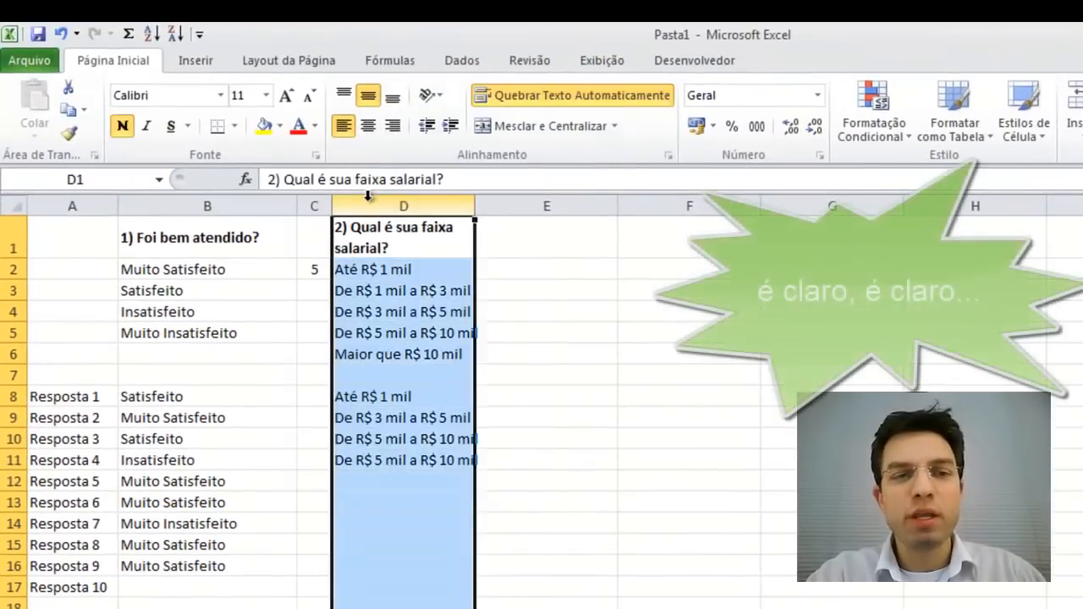
right_click(367, 203)
click(440, 332)
click(360, 241)
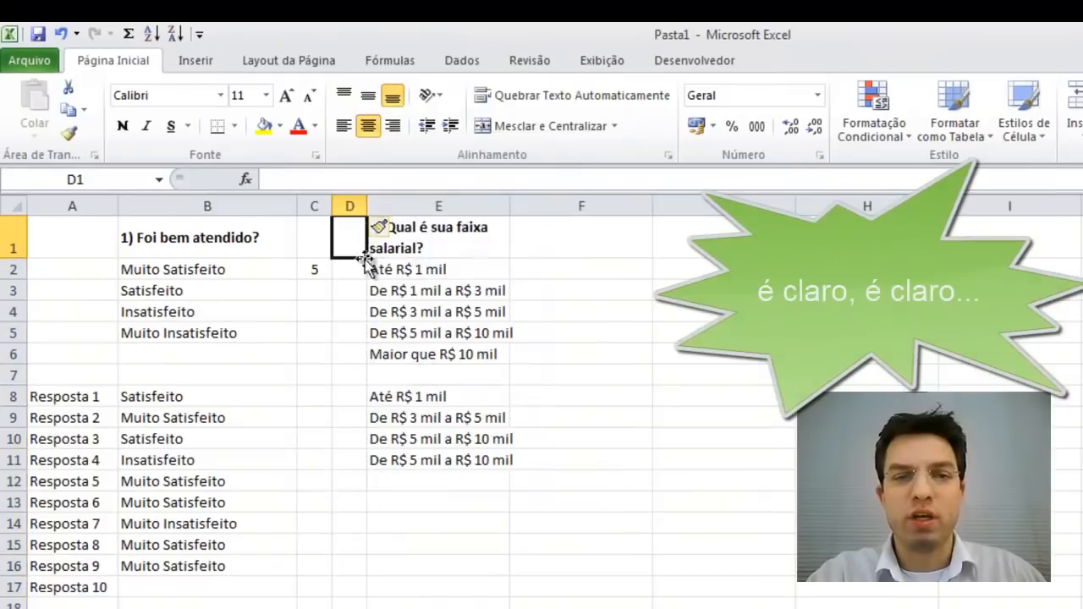
click(648, 288)
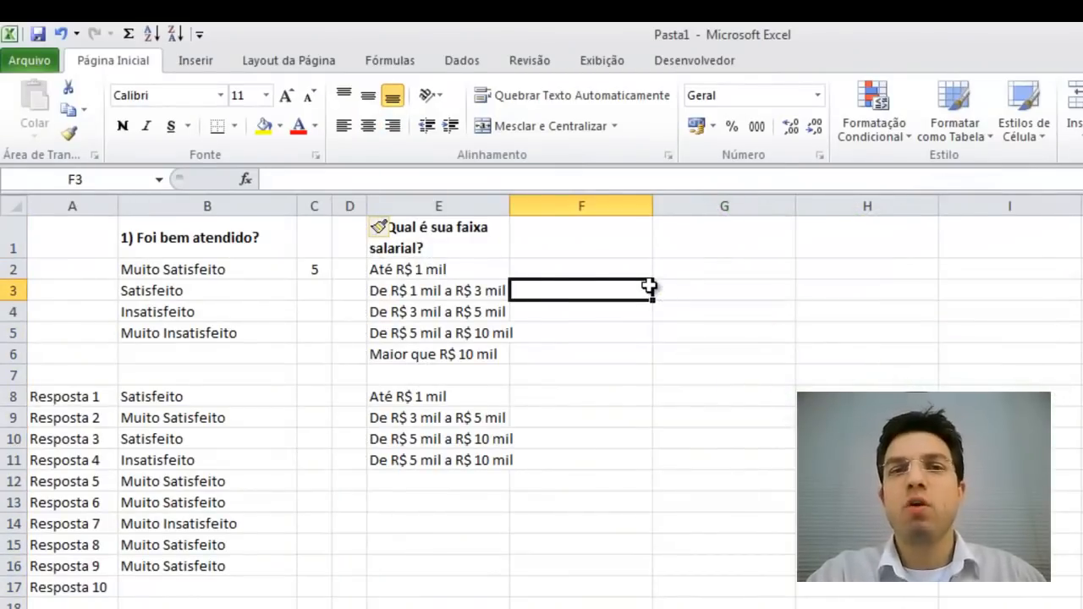
Delete the blank column D that separates the counts from the salary question.
click(355, 203)
right_click(354, 203)
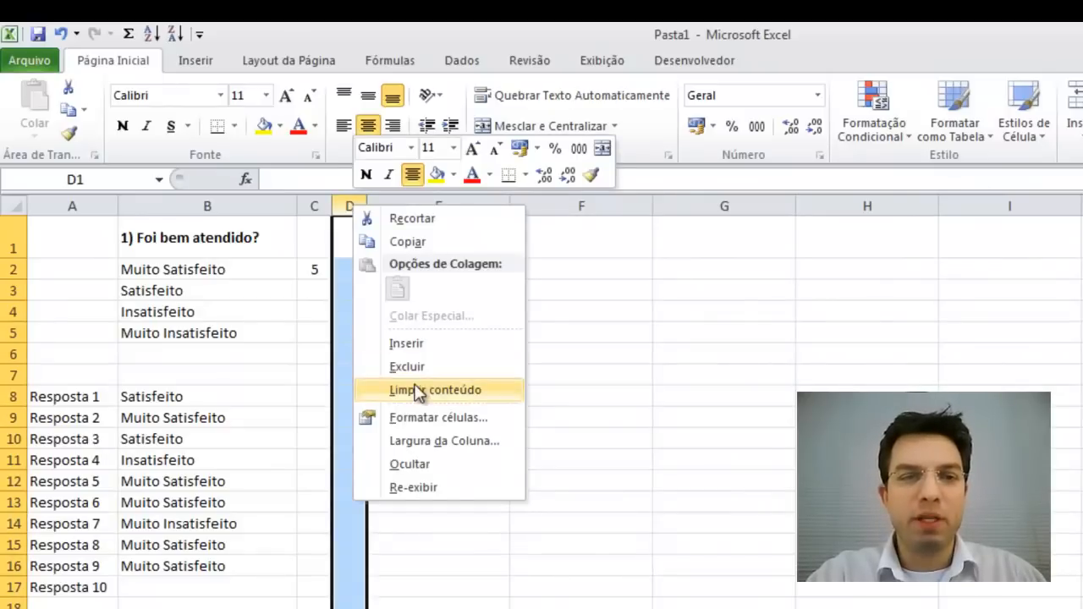
click(412, 365)
Make the counted range absolute in C2 so the formula reads =CONT.SE($B$8:$B$17;B2).
click(312, 268)
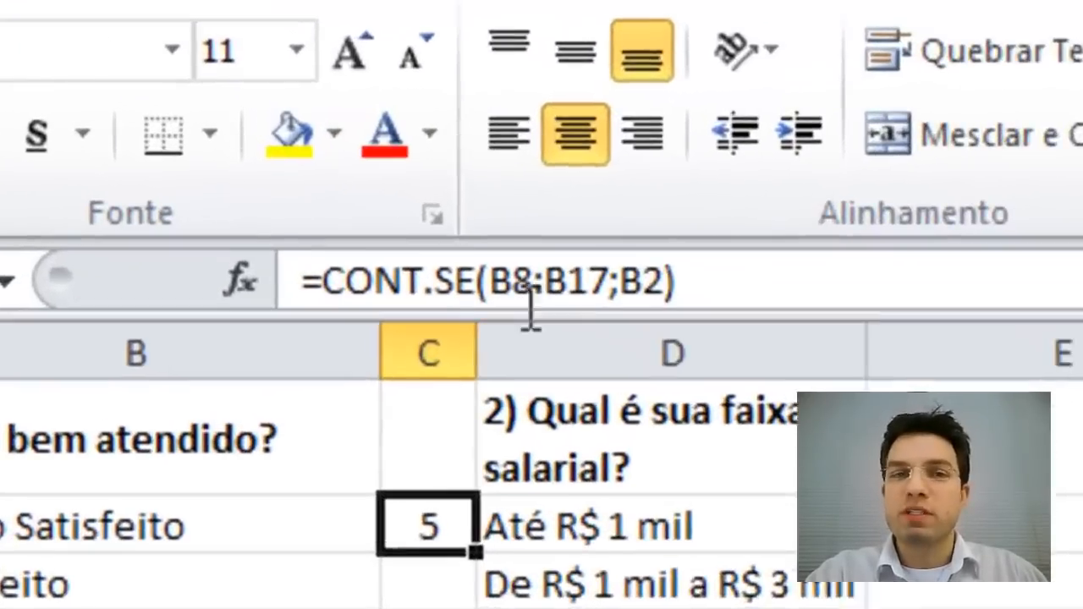
click(533, 300)
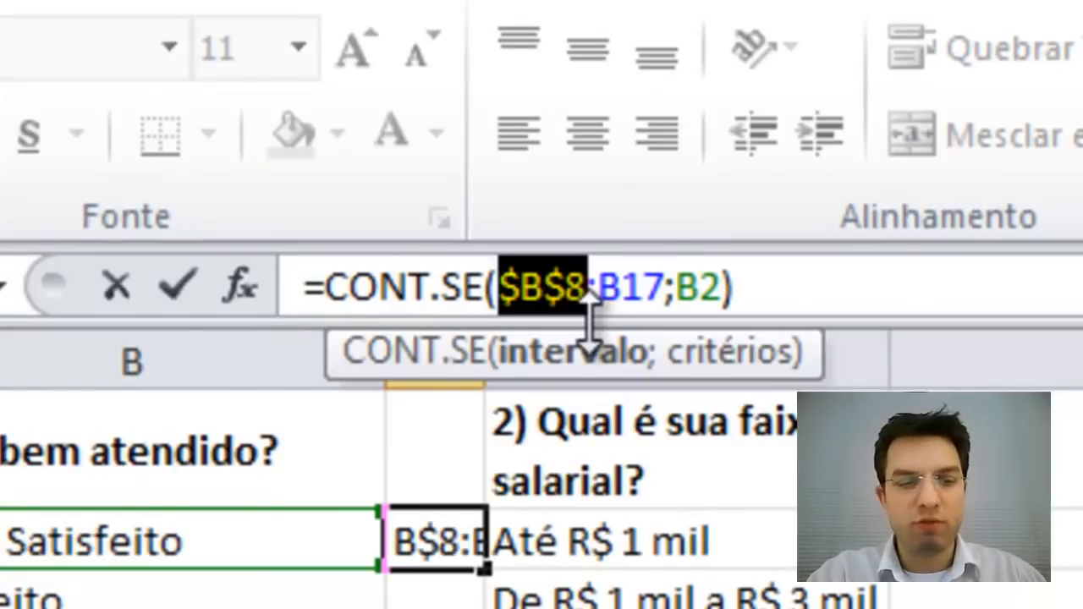
key(F4)
click(614, 278)
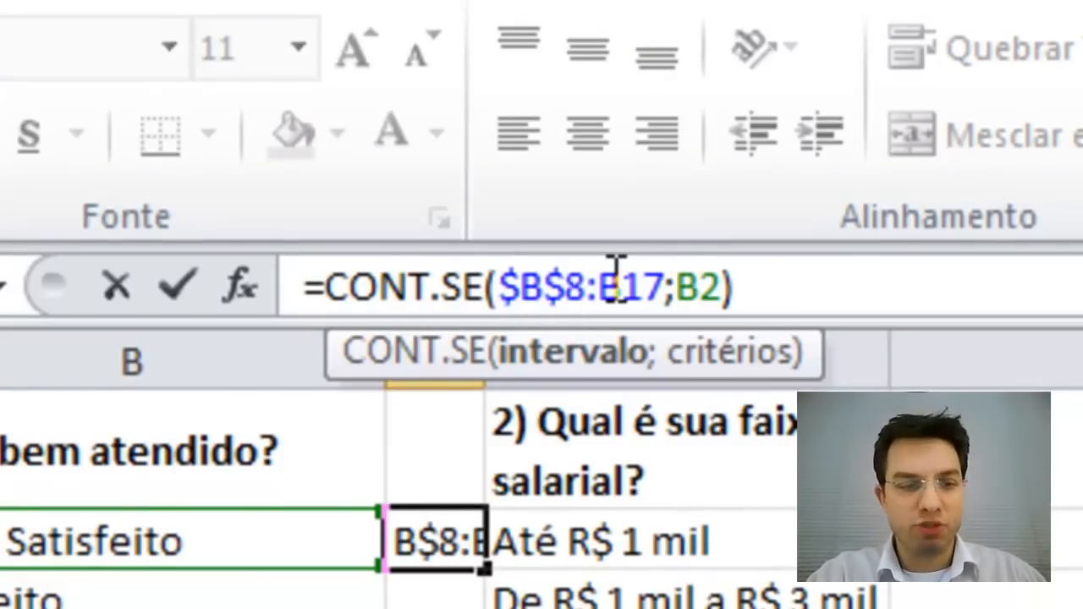
key(F4)
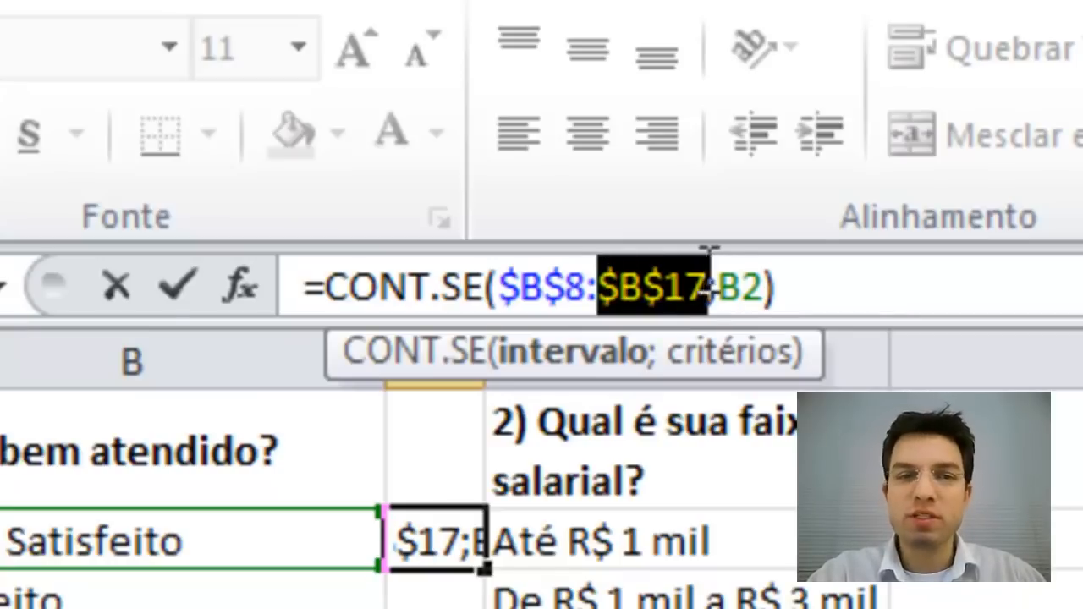
click(742, 292)
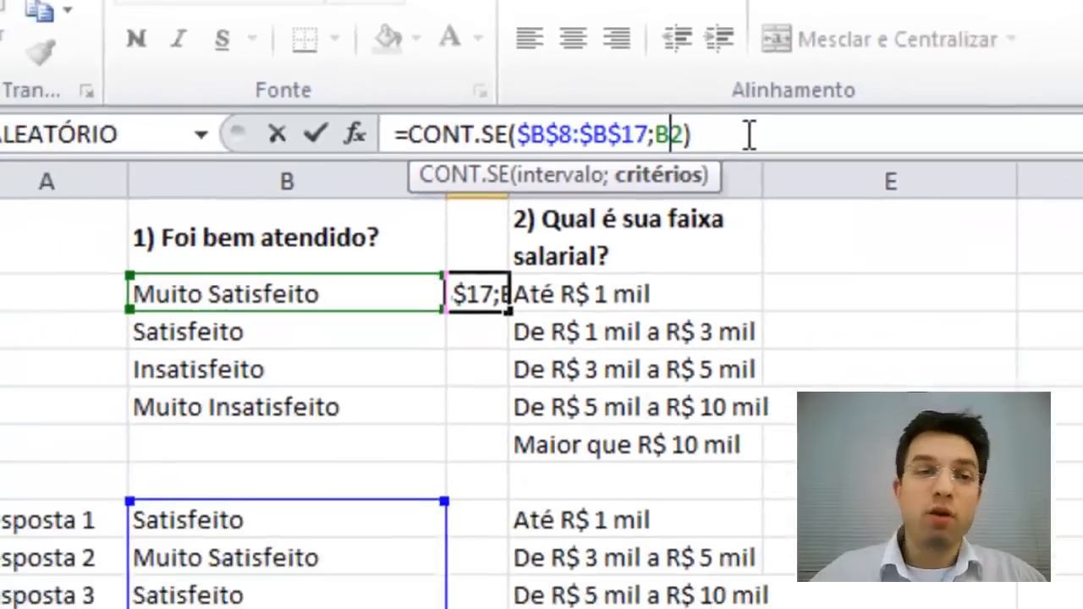
key(Return)
Fill the C2 count formula down through C5 and check the copied formulas in C3:C5.
click(492, 237)
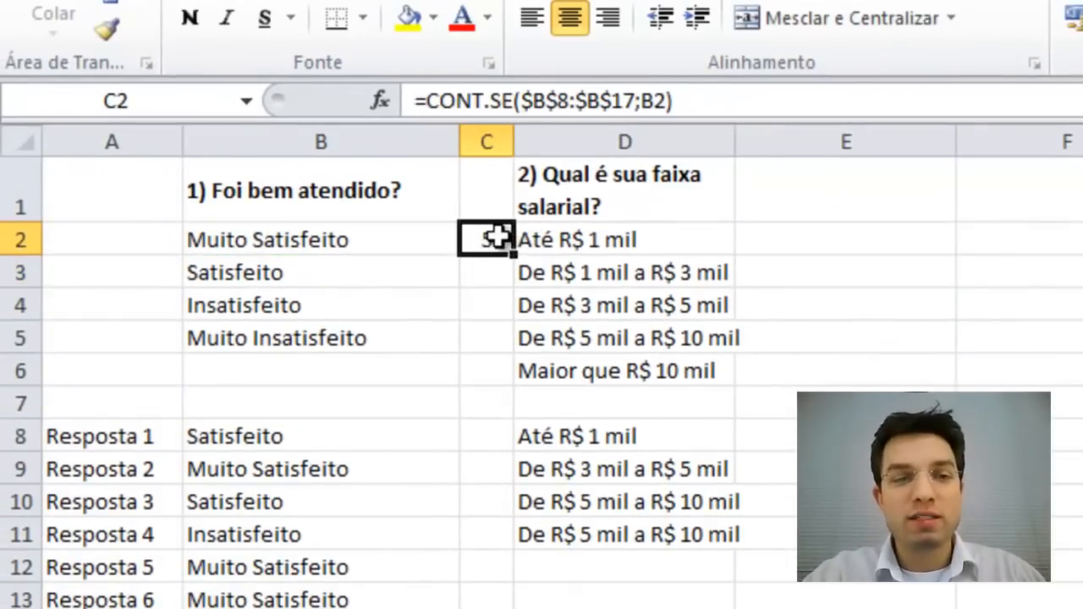
drag(513, 252, 509, 353)
click(488, 280)
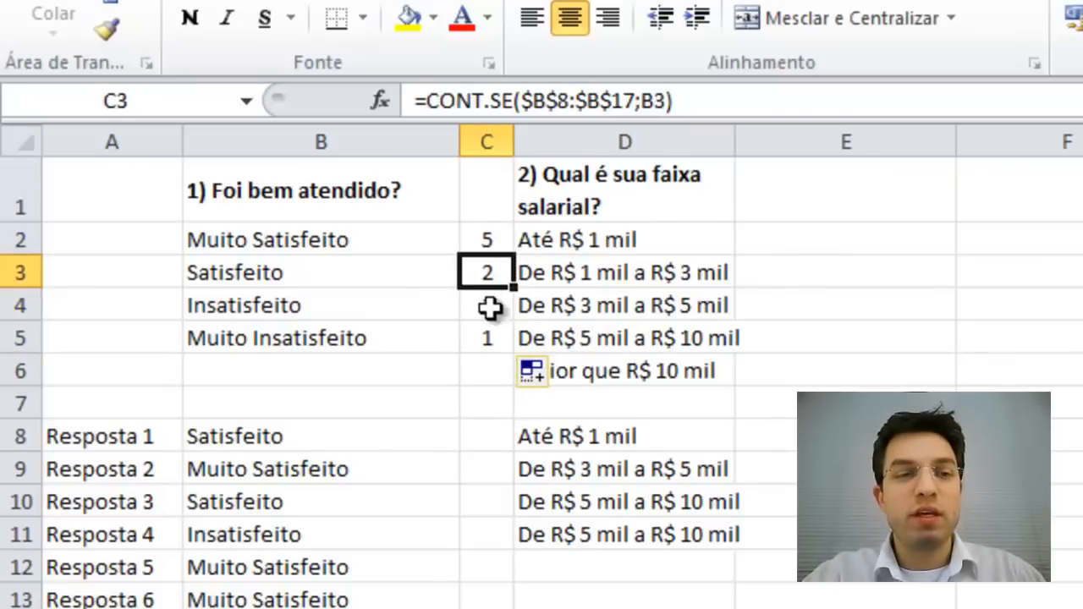
click(491, 309)
click(491, 340)
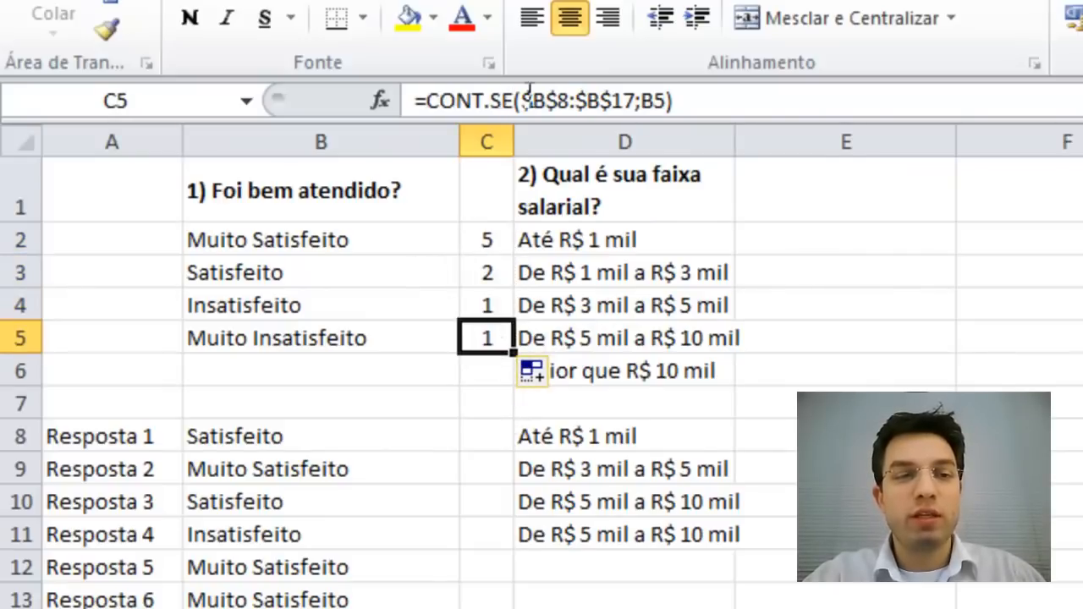
click(671, 95)
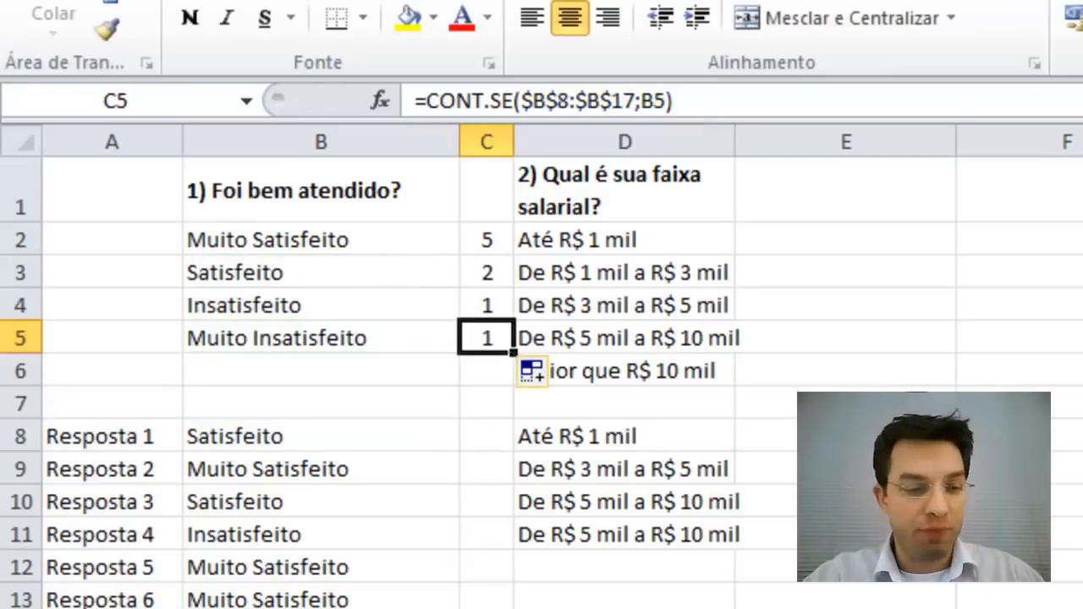
key(ctrl+Return)
click(411, 346)
click(485, 338)
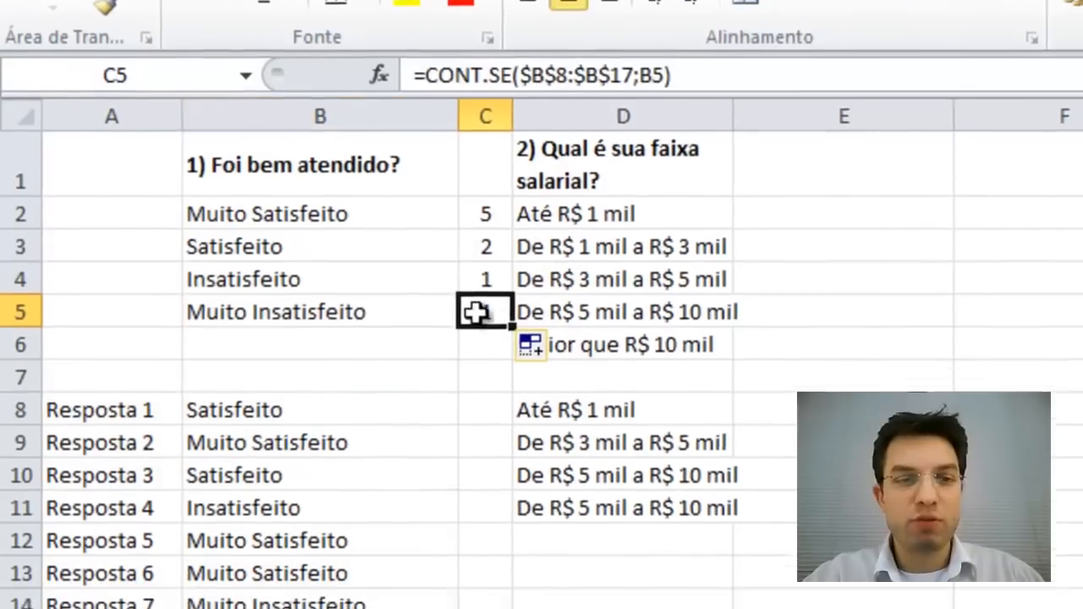
click(415, 338)
Choose "Muito Insatisfeito" for Resposta 10 in B17.
click(285, 593)
click(468, 592)
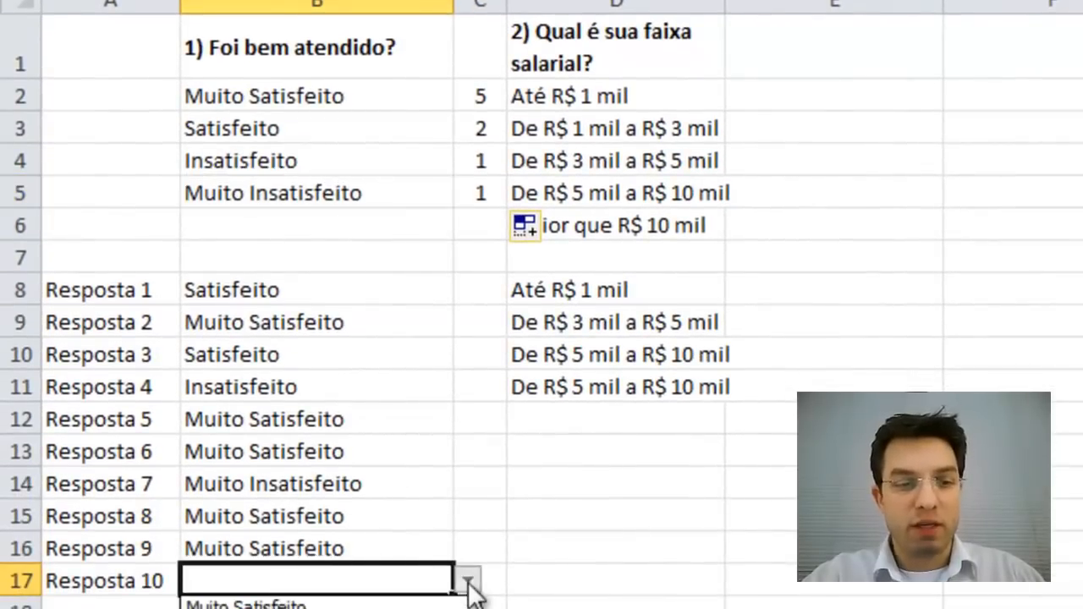
click(254, 607)
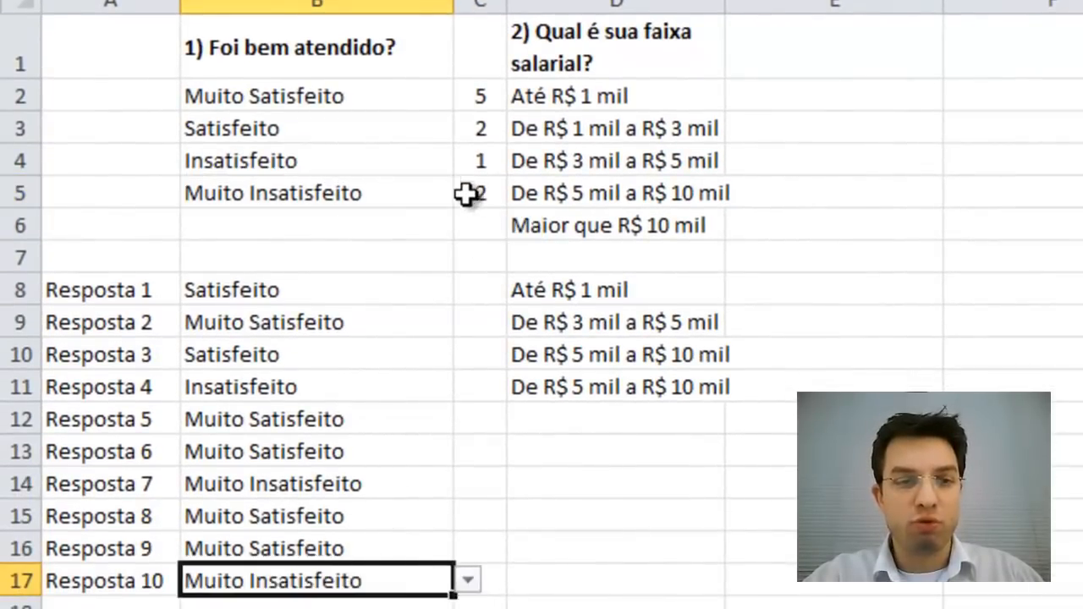
Change the Resposta 4 answer in B11 to "Muito Insatisfeito".
click(303, 446)
click(335, 389)
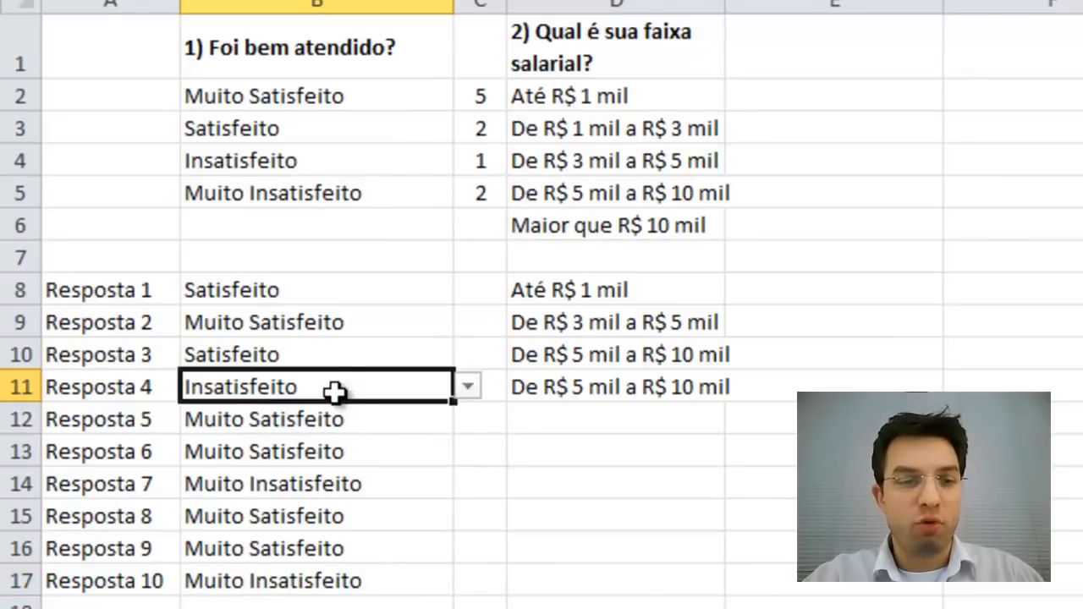
click(467, 387)
click(390, 469)
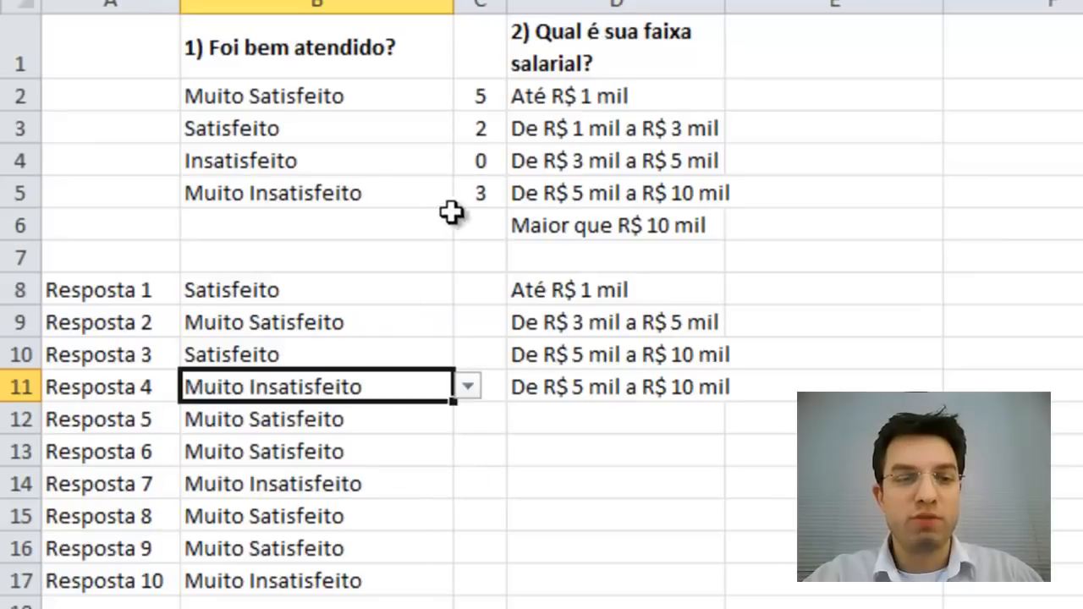
Check the counts for the satisfaction question against the answer options listed in B2:B5.
click(395, 158)
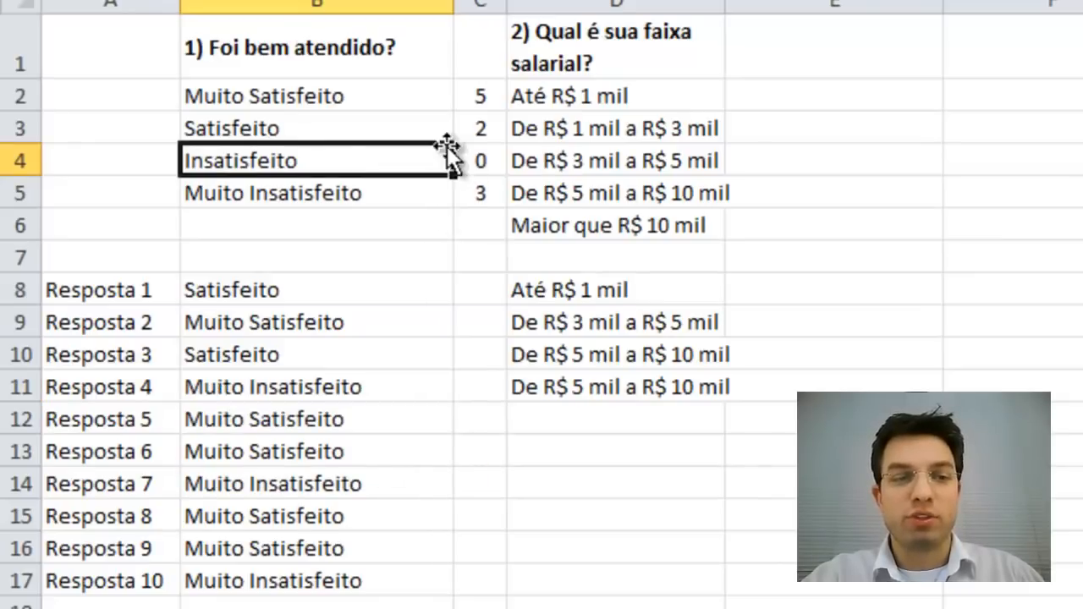
click(497, 162)
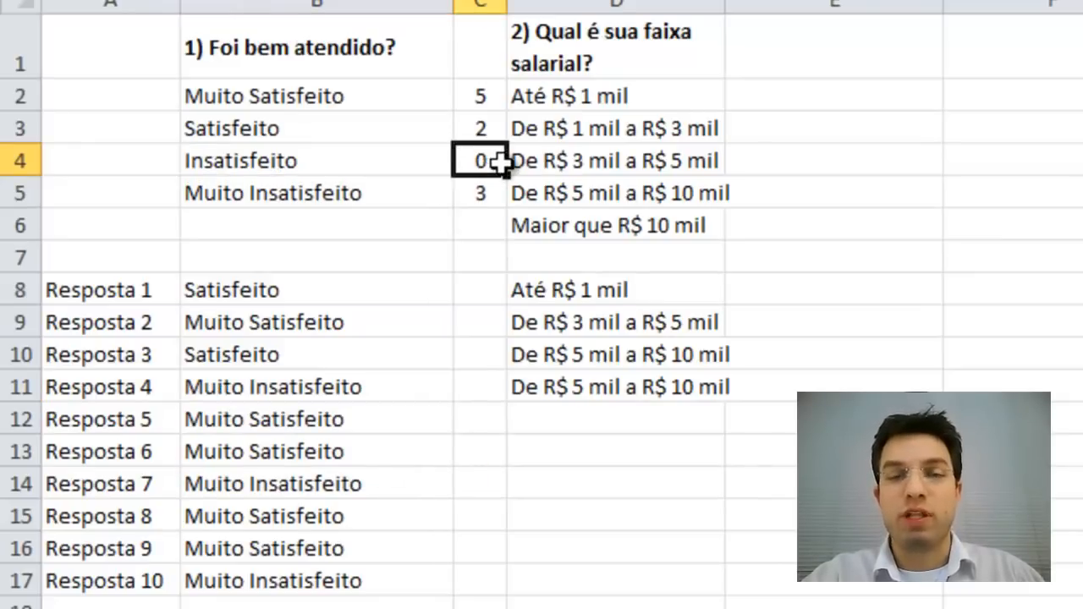
click(246, 161)
click(268, 194)
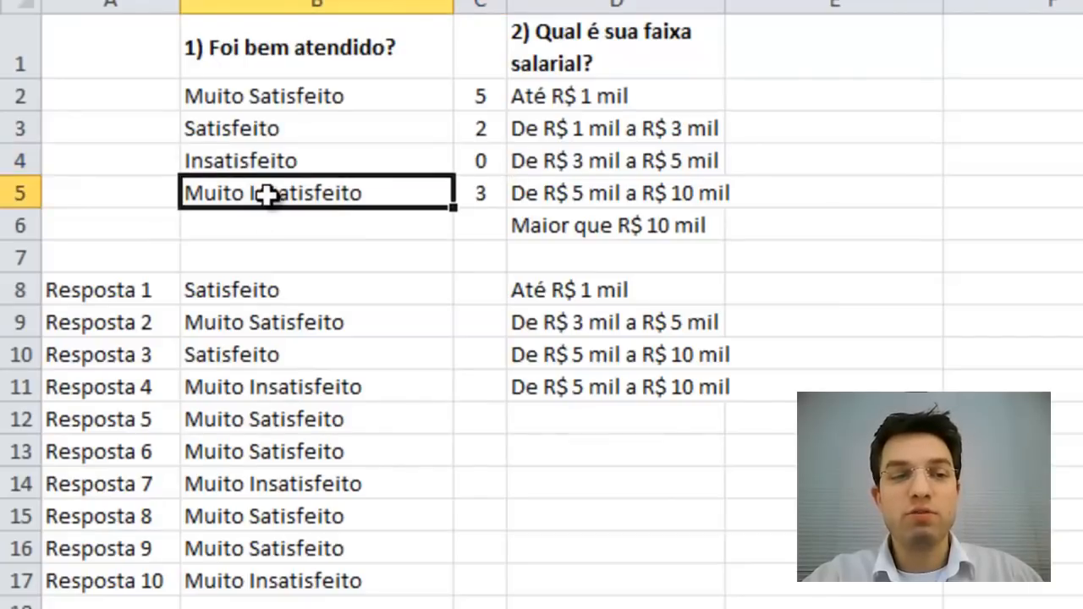
click(405, 100)
click(392, 128)
click(378, 159)
click(357, 193)
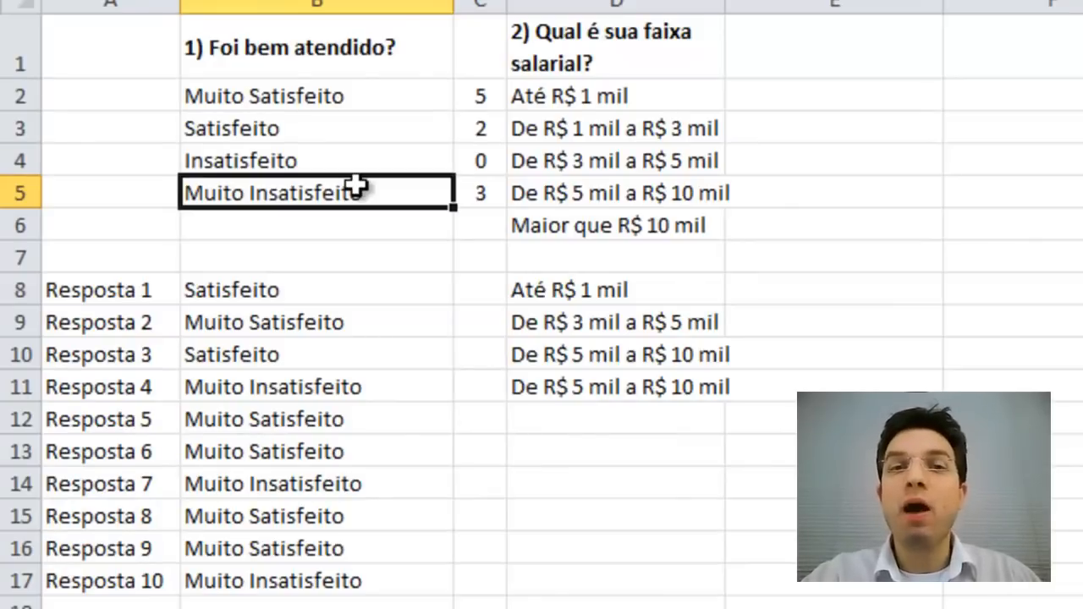
Copy the count formula from C2 into E2 for the salary question.
click(472, 94)
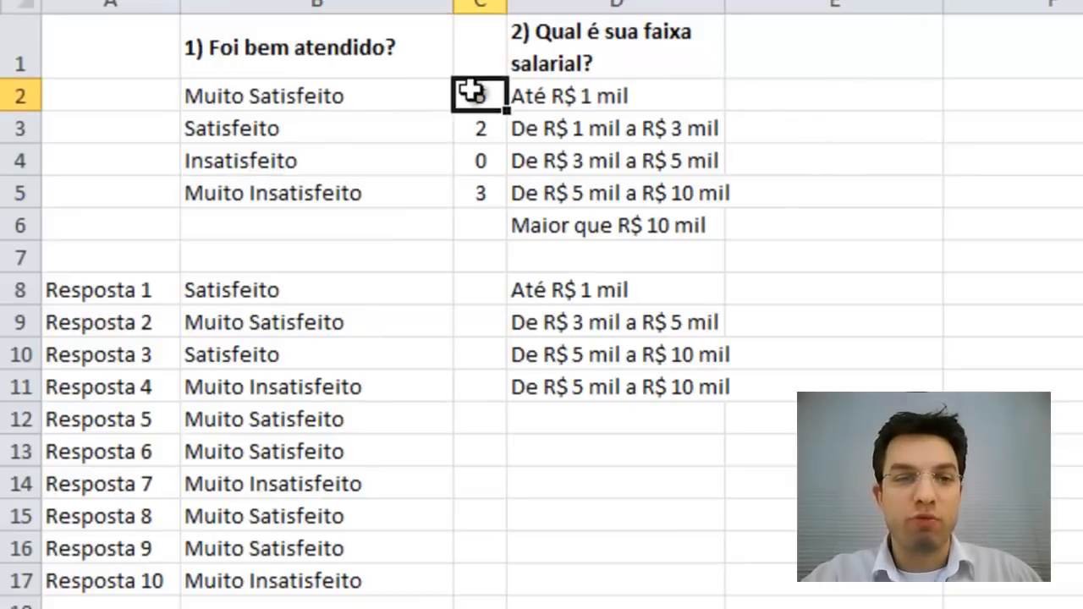
key(ctrl+c)
key(Right)
key(Right)
key(ctrl+v)
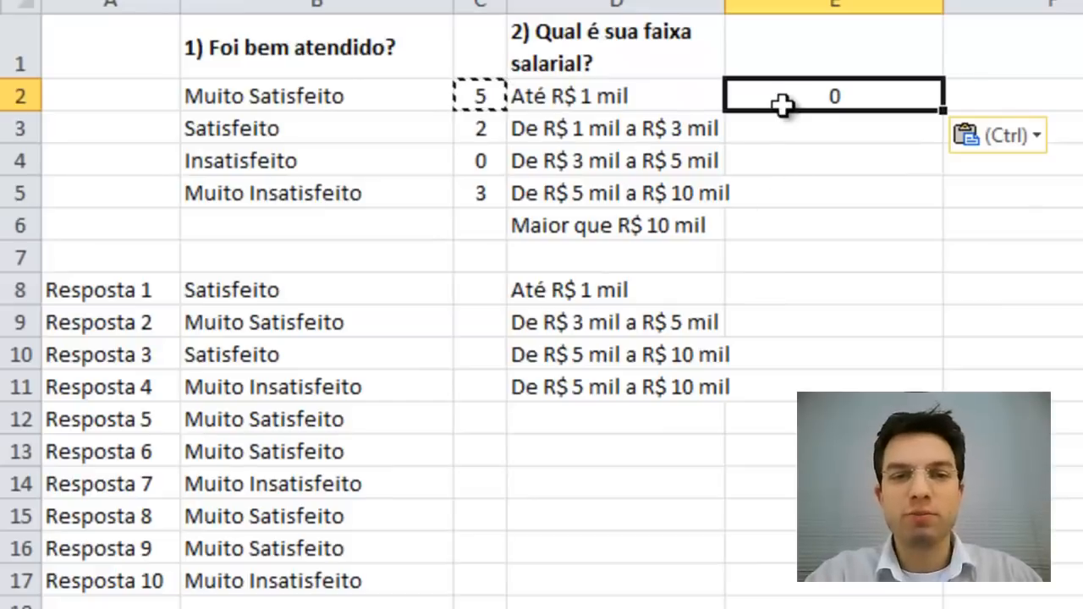
Shift the counted range in E2 to the salary answers so the formula reads =CONT.SE($D$8:$D$17;D2).
key(F2)
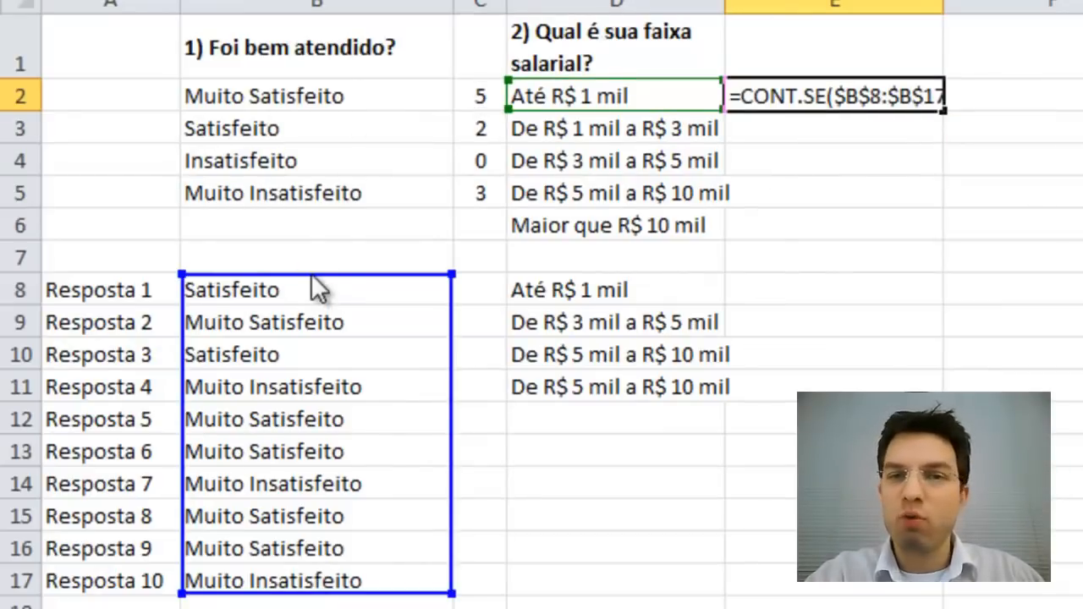
drag(312, 276, 625, 284)
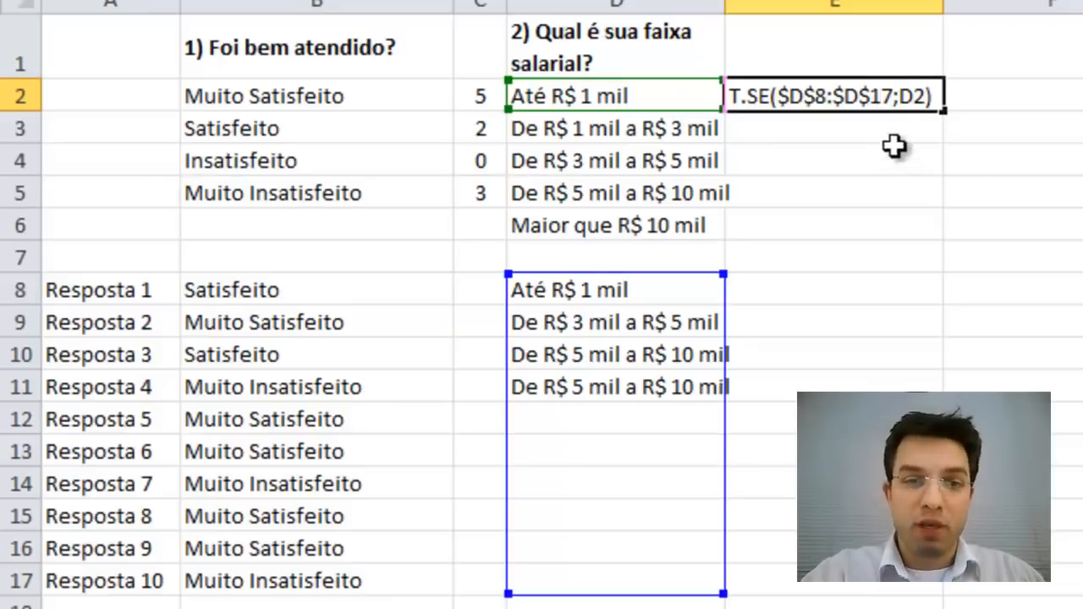
double_click(898, 82)
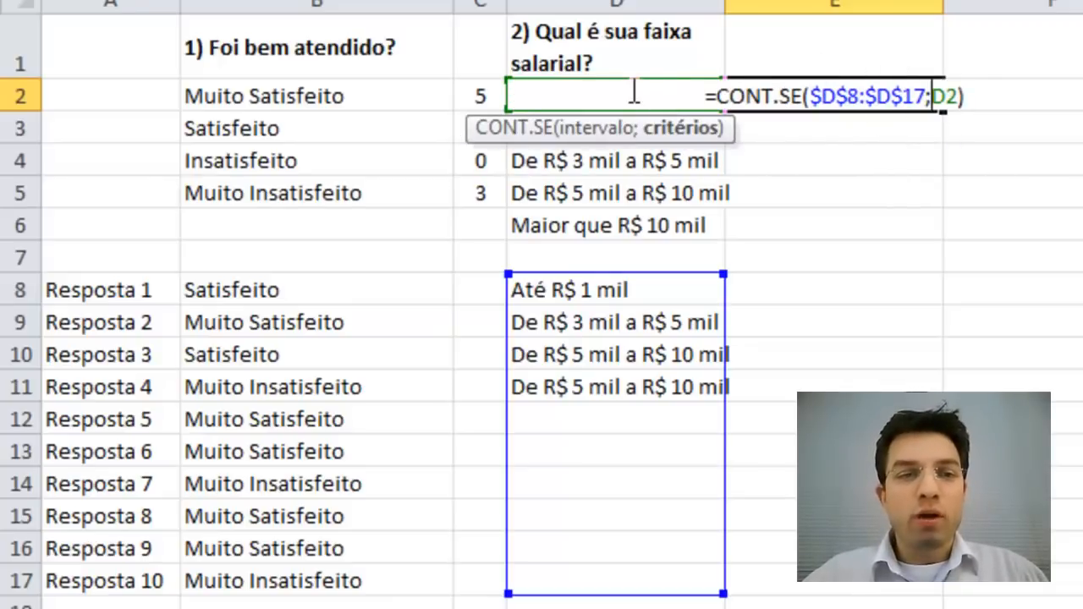
click(949, 95)
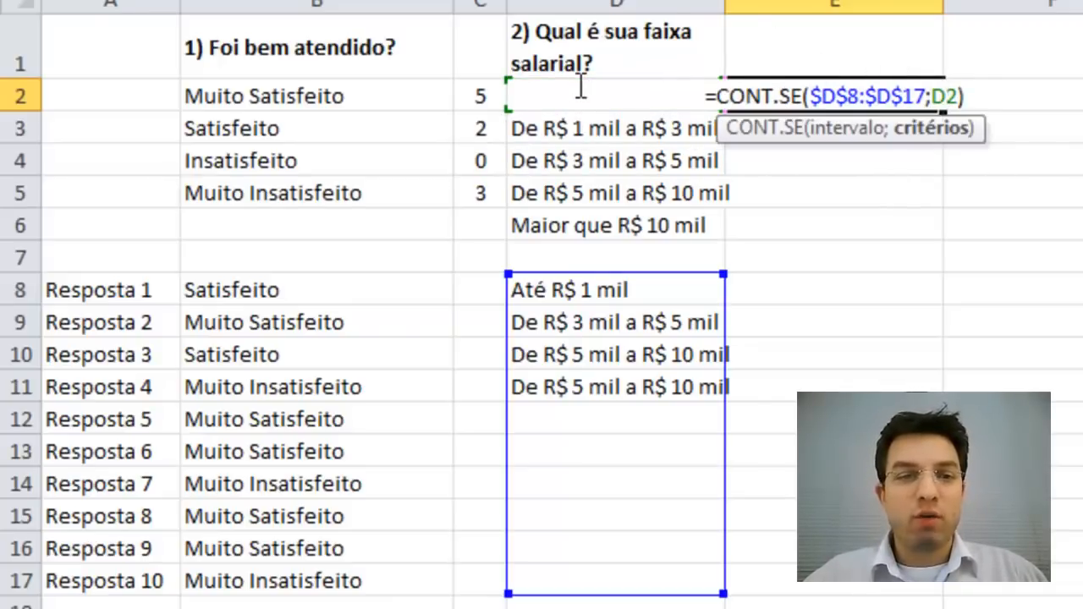
key(Return)
Fill the E2 count formula down through E6 and narrow column E to fit the counts.
click(795, 96)
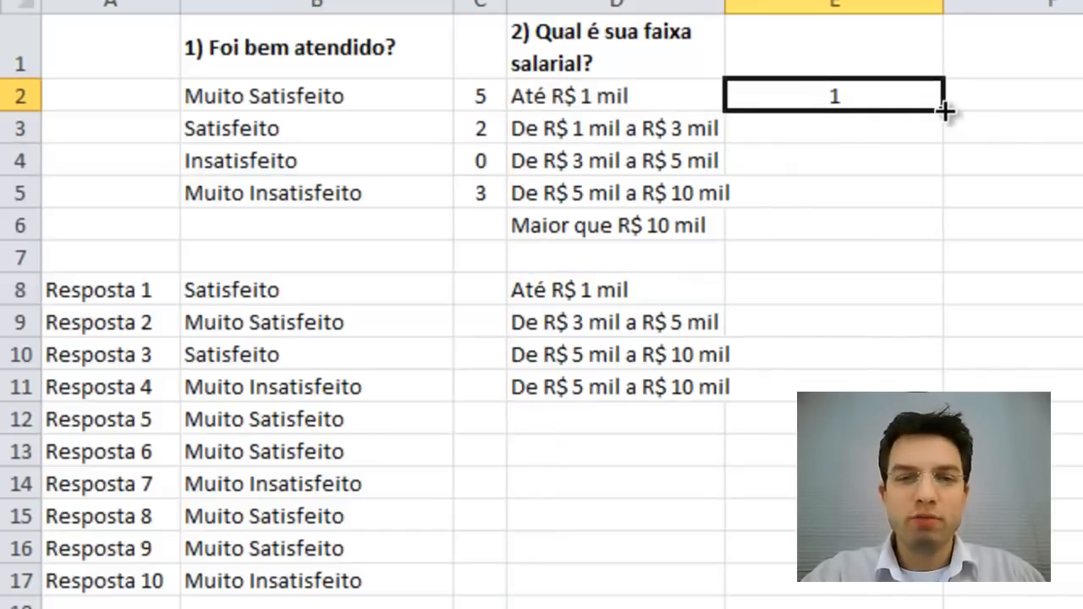
drag(945, 110, 934, 238)
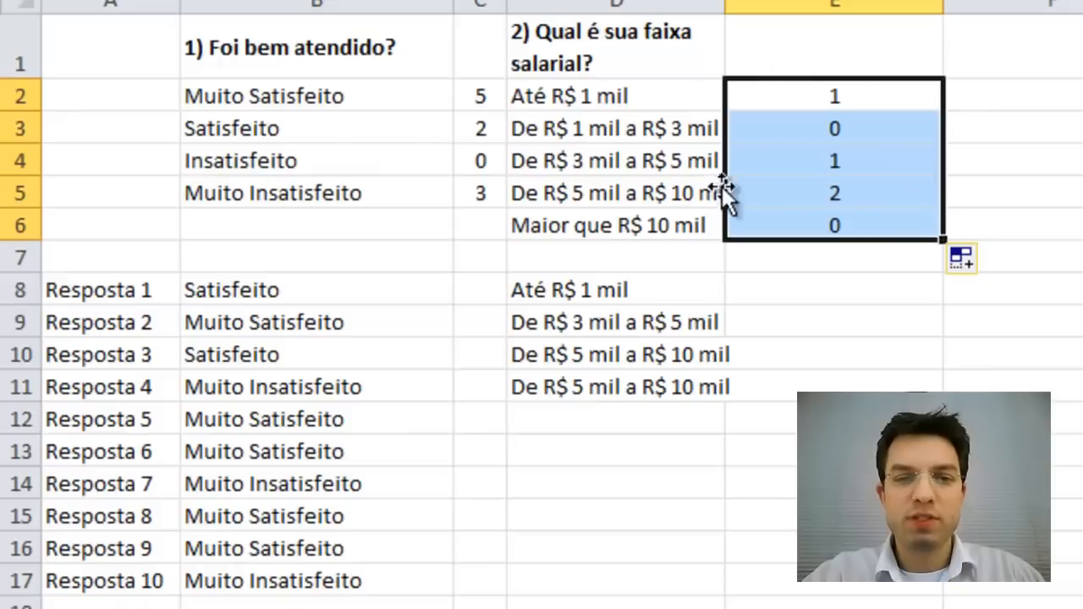
click(772, 98)
drag(943, 7, 786, 5)
Go over the salary options in D2:D6 and copy the answers in D8:D11 into D11:D14.
click(611, 106)
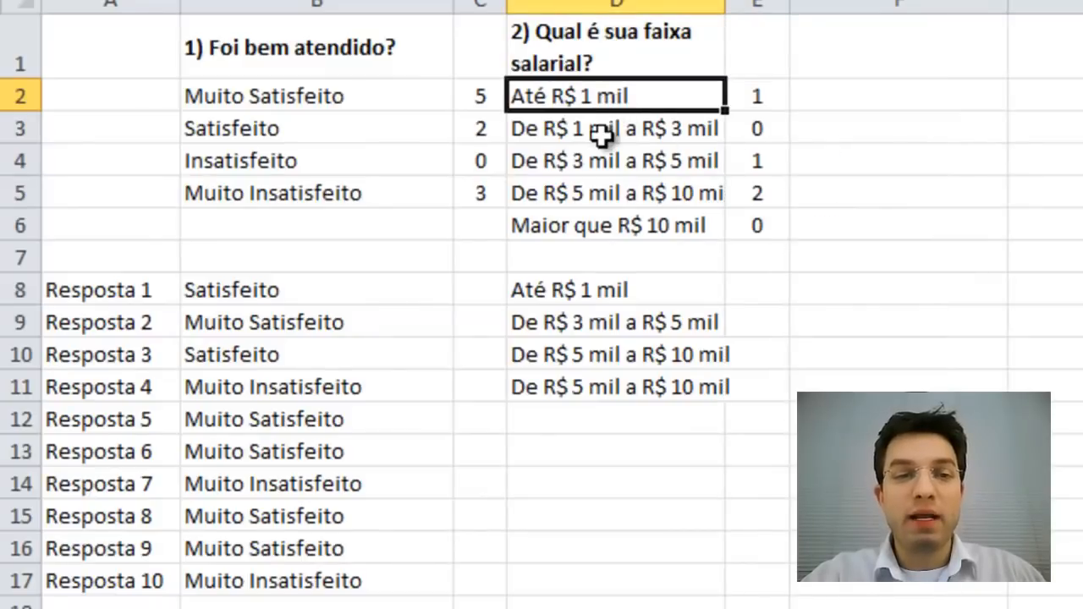
click(600, 128)
click(598, 160)
click(597, 193)
click(595, 225)
drag(595, 414, 558, 570)
drag(585, 290, 580, 386)
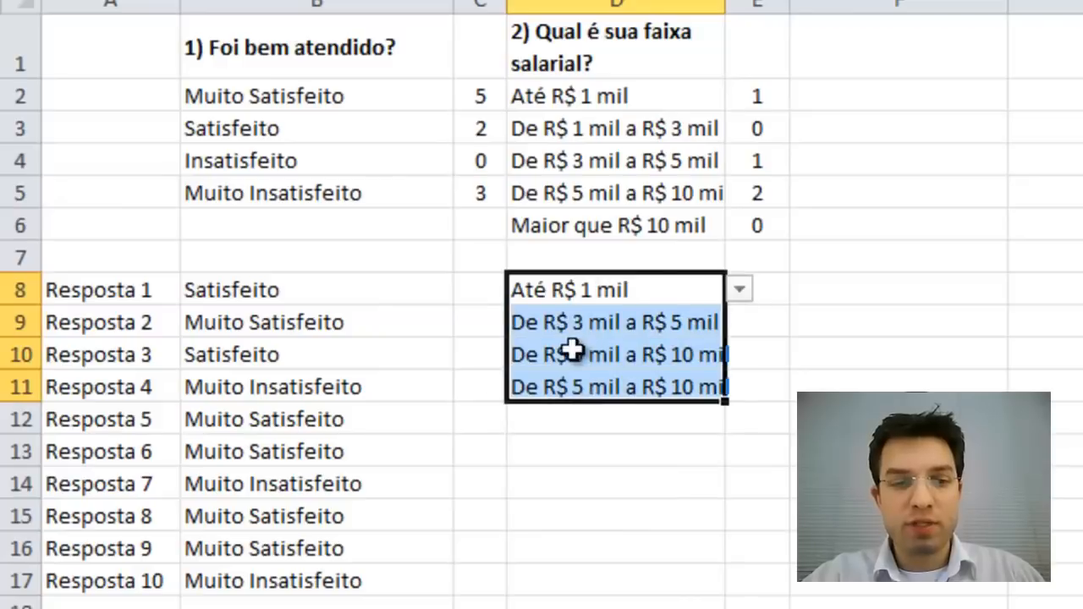
key(ctrl+c)
key(Down)
key(Down)
key(Down)
key(Return)
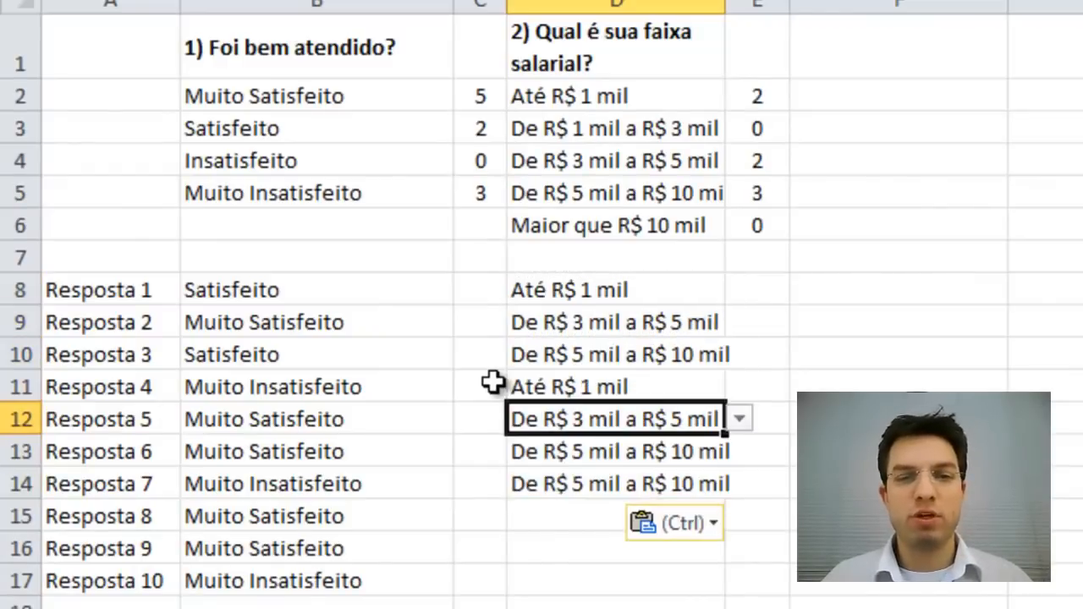
Copy the salary answers in D11:D13 into D15:D17 to complete the responses through Resposta 10.
key(Down)
key(shift+Up)
key(shift+Up)
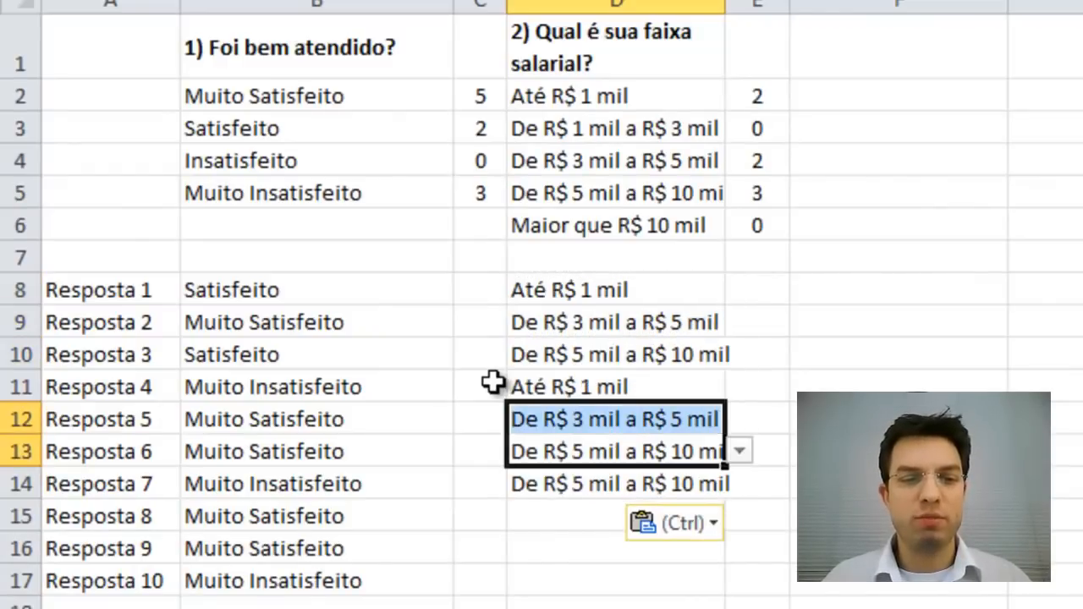
key(ctrl+c)
key(Down)
key(Down)
key(ctrl+v)
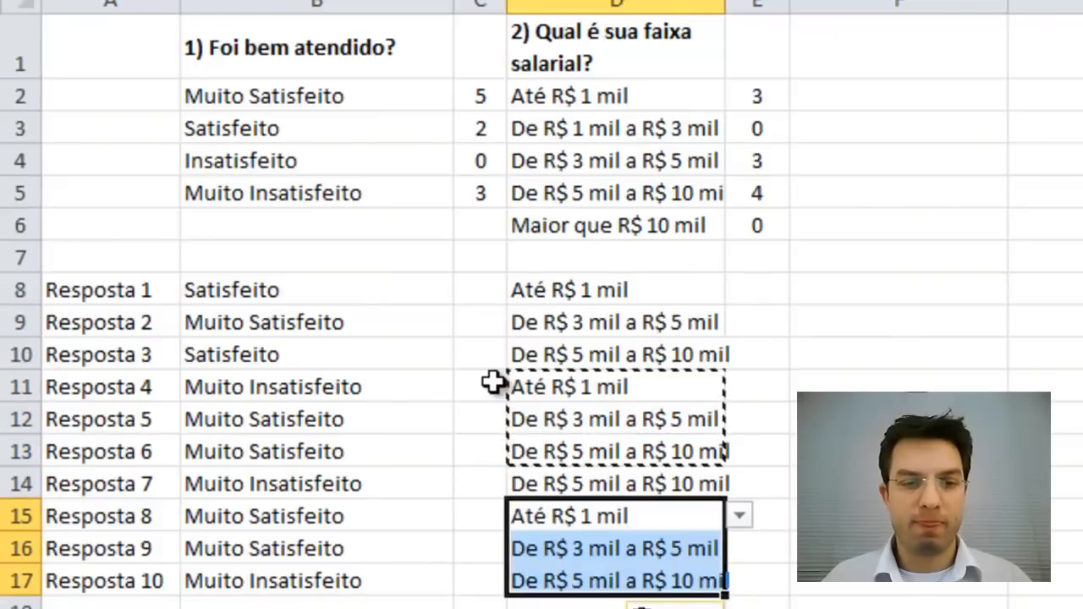
key(Down)
Choose "Maior que R$ 10 mil" as the salary answer for Resposta 1 and Resposta 2 in D8 and D9.
click(526, 382)
click(527, 329)
click(612, 287)
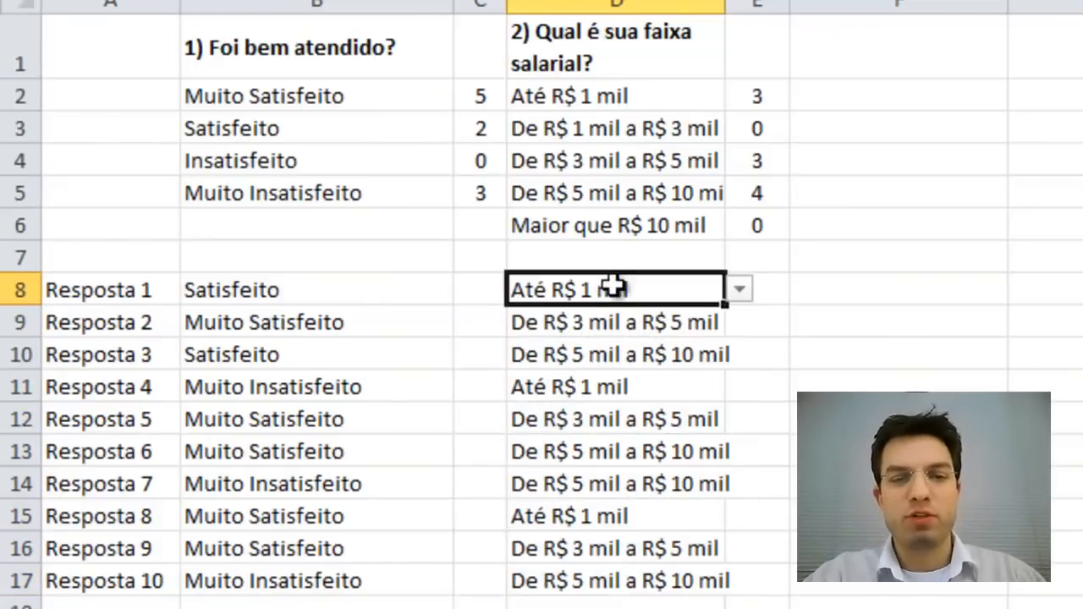
click(747, 287)
click(662, 405)
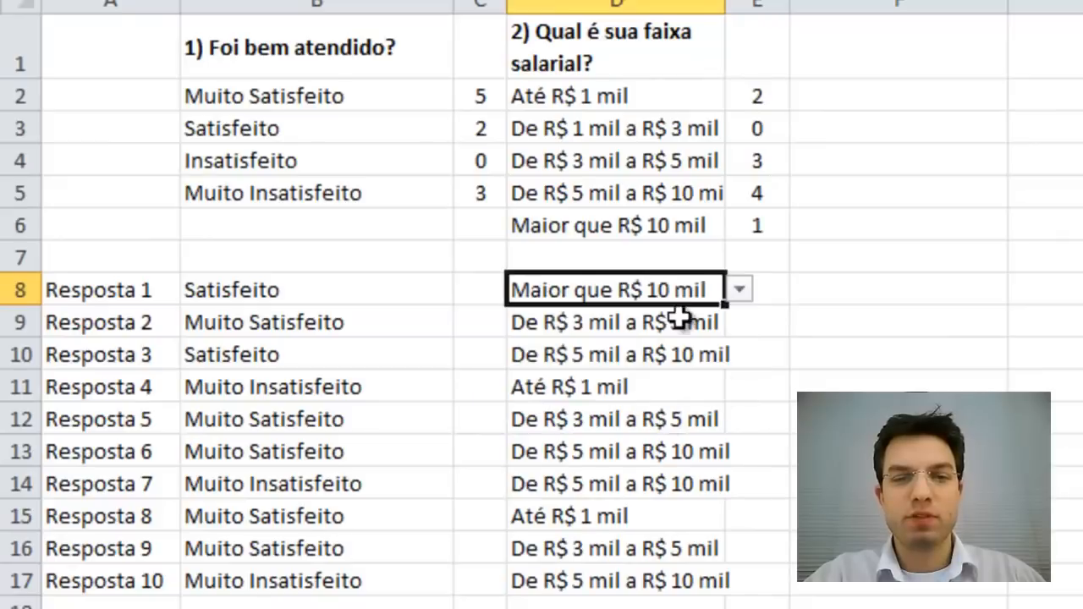
click(693, 323)
click(739, 322)
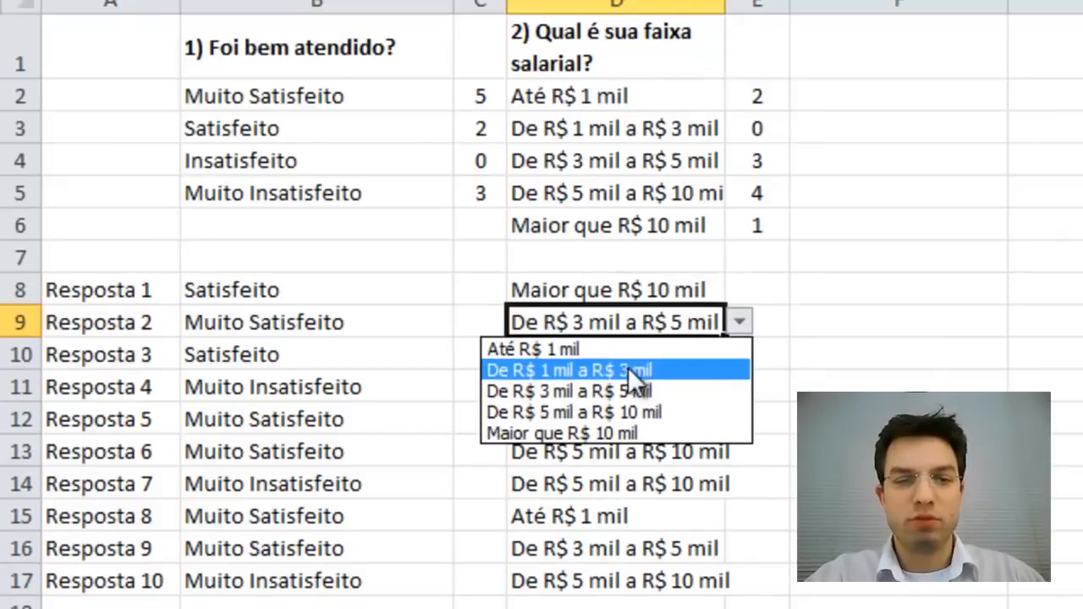
click(608, 425)
Set the Resposta 4 salary answer in D11 to "Maior que R$ 10 mil".
click(654, 367)
click(643, 383)
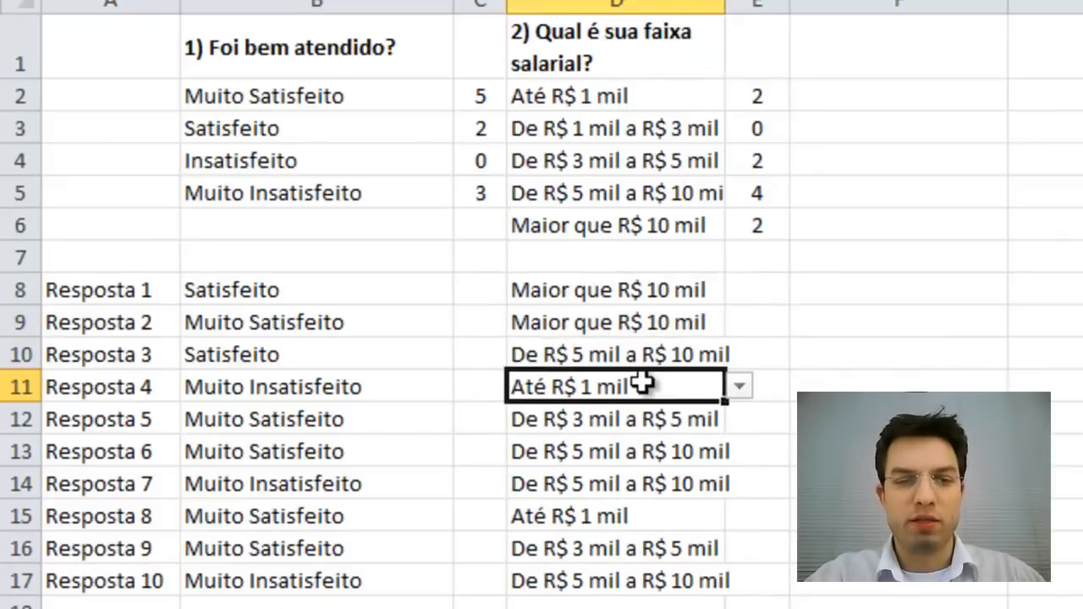
click(739, 387)
click(571, 497)
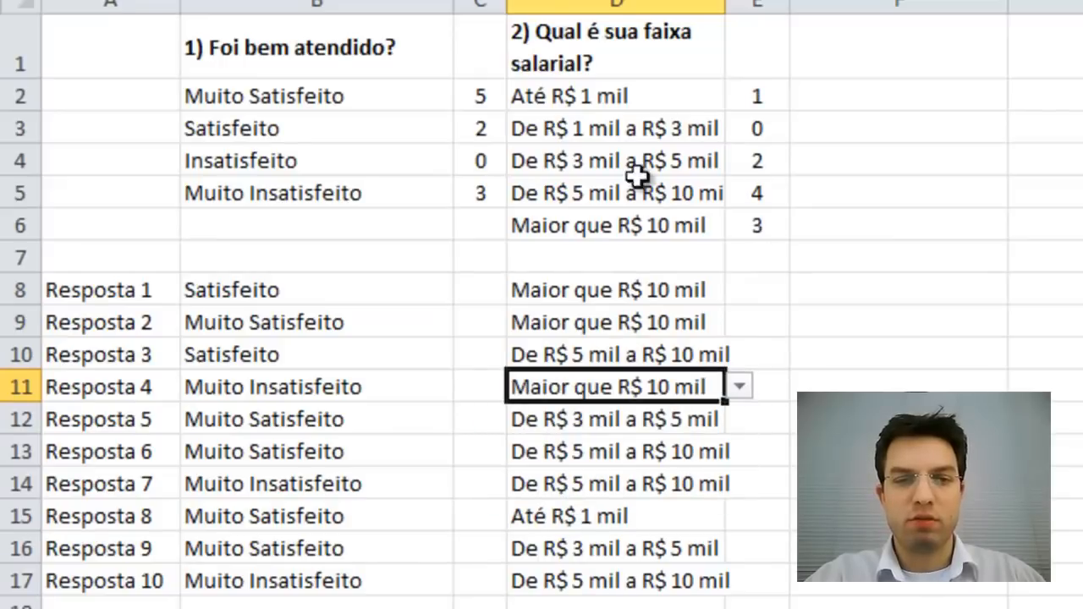
click(618, 476)
click(616, 382)
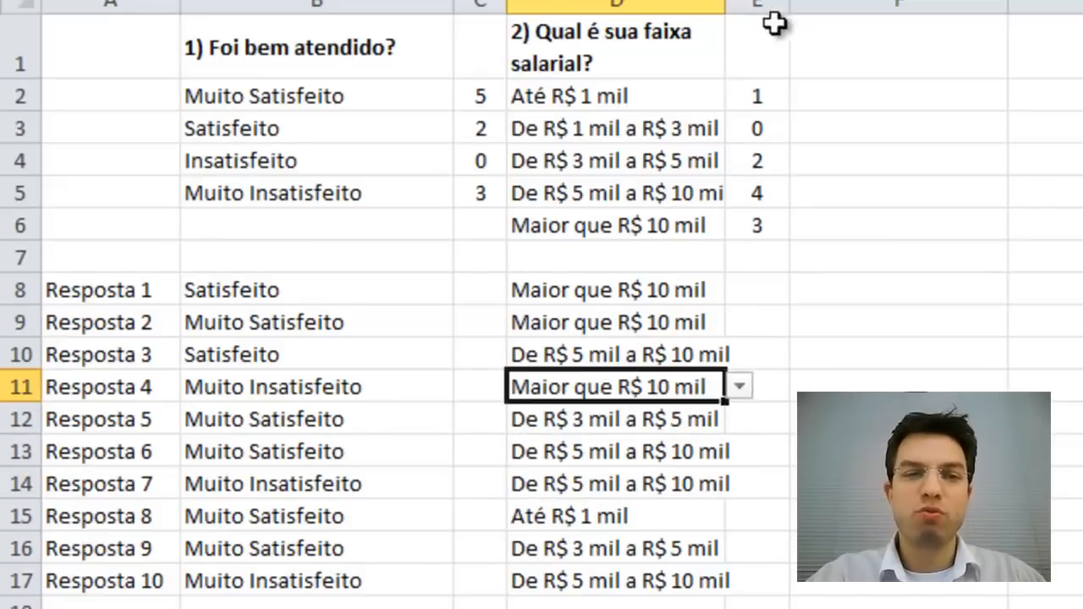
Widen column D so the full salary range text fits.
drag(725, 4, 756, 4)
click(824, 103)
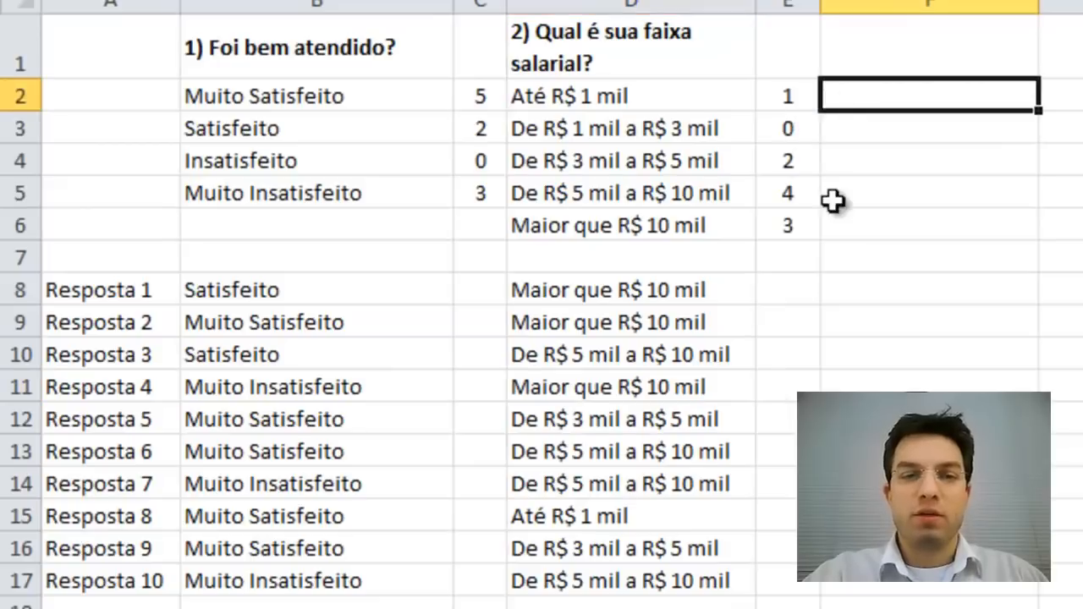
click(871, 227)
click(898, 300)
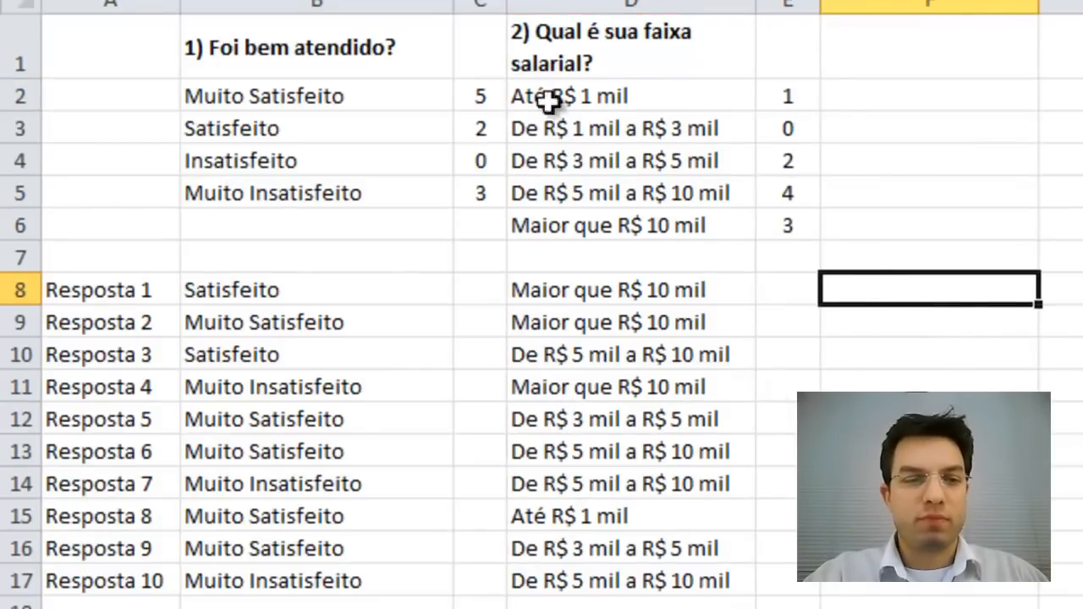
drag(506, 9, 512, 8)
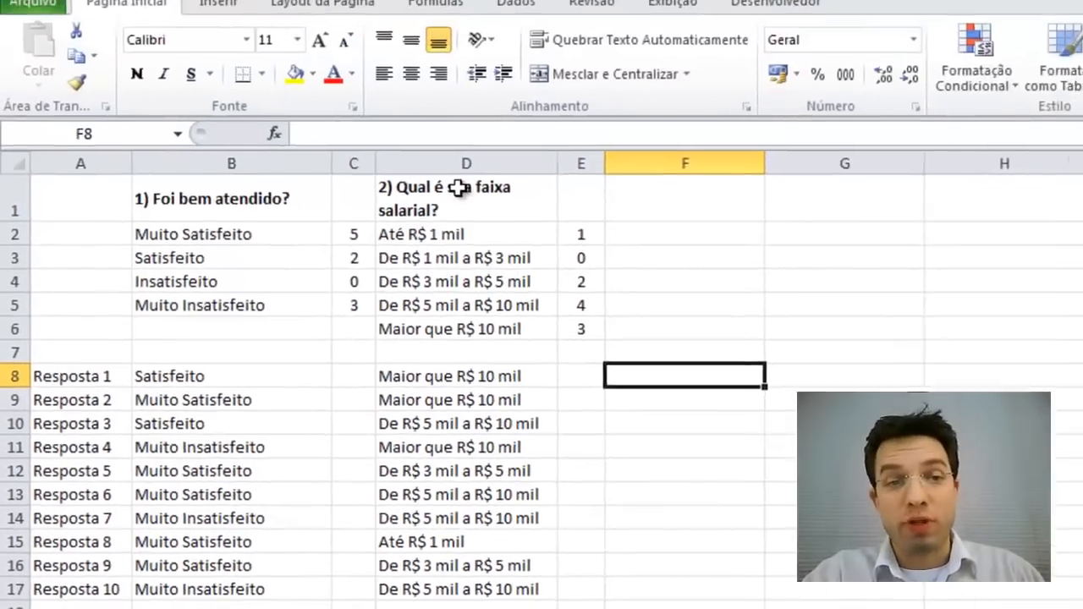
Insert a basic 2D pie chart from the salary question and its counts in D1:E6.
drag(677, 32, 793, 225)
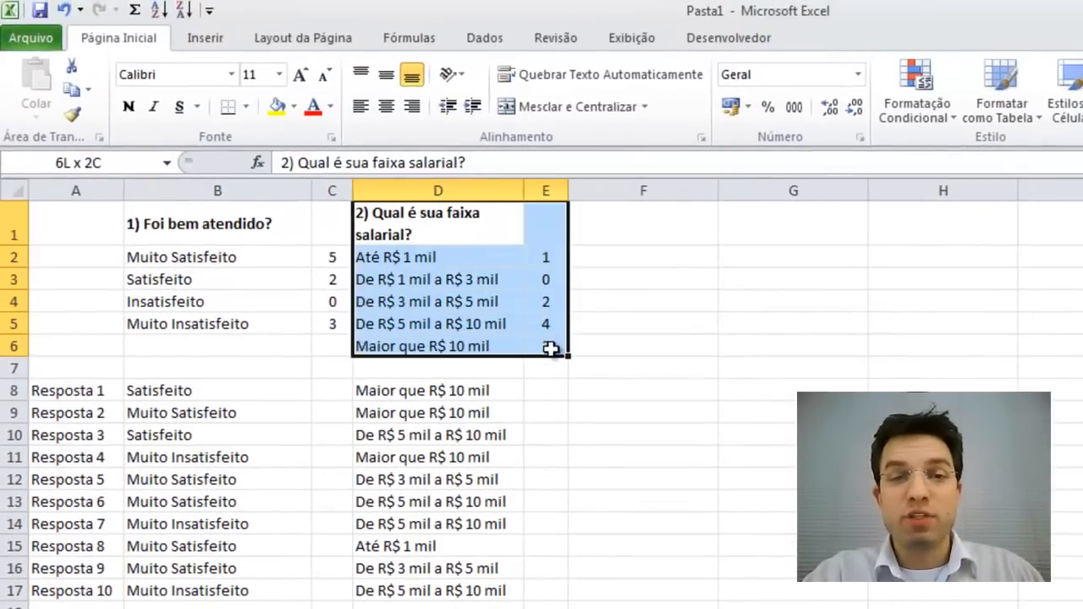
drag(550, 348, 549, 348)
click(266, 42)
click(206, 38)
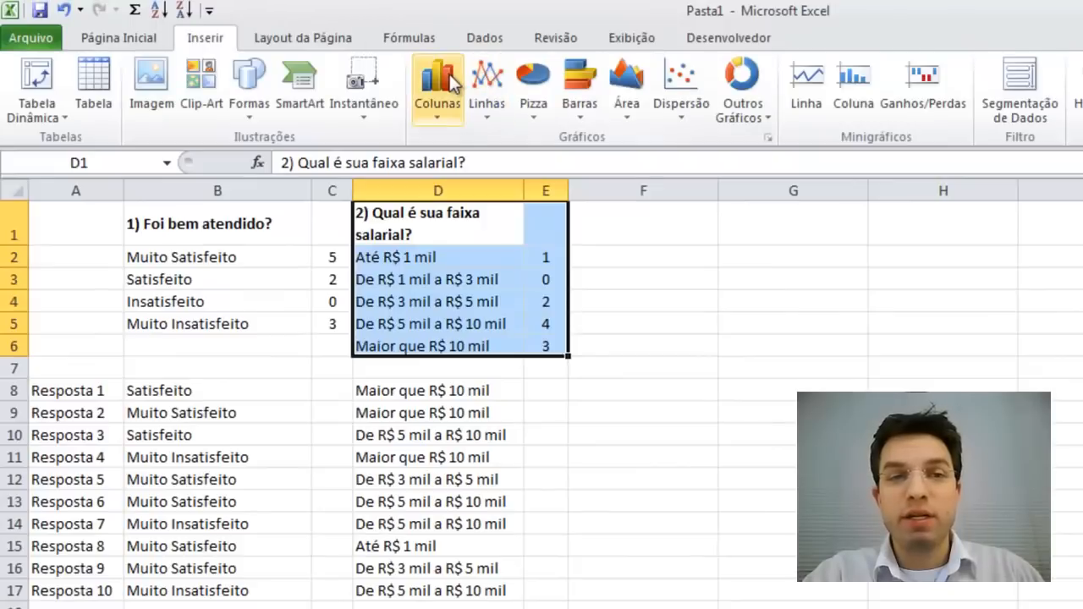
click(514, 80)
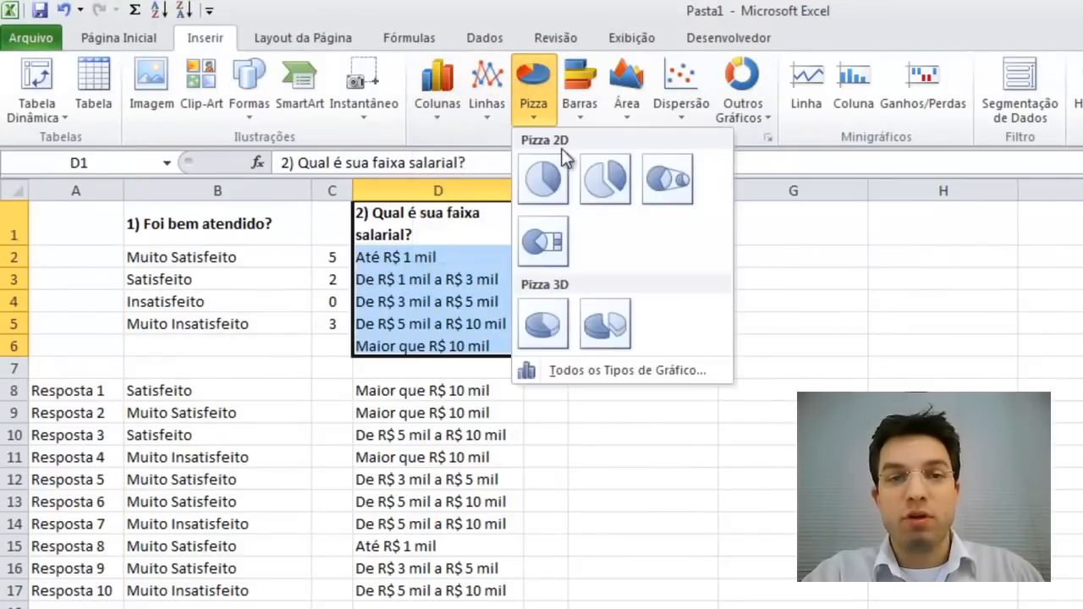
click(543, 179)
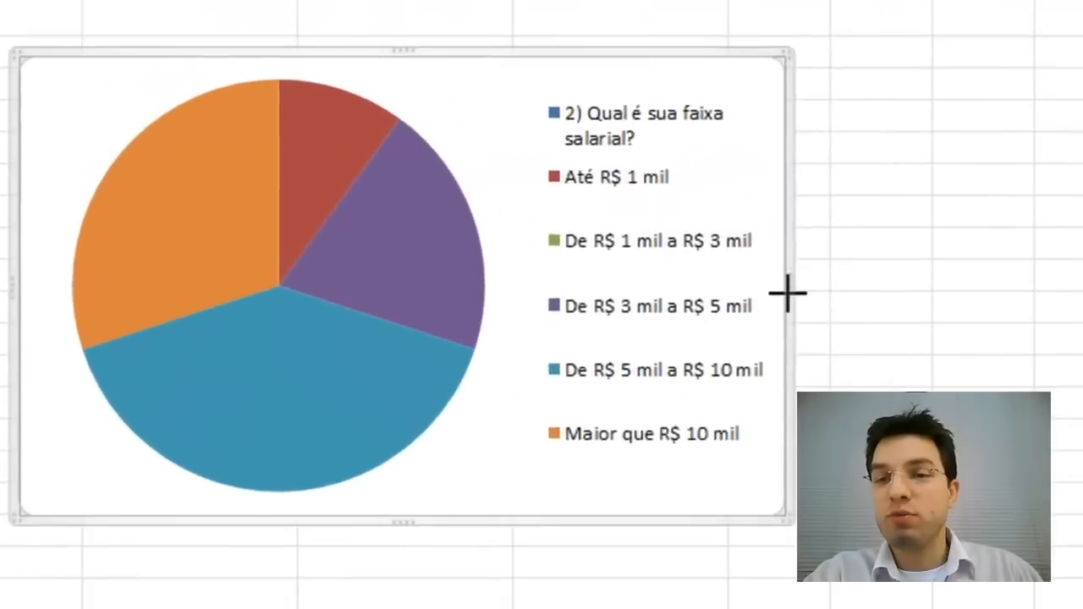
drag(926, 332, 904, 281)
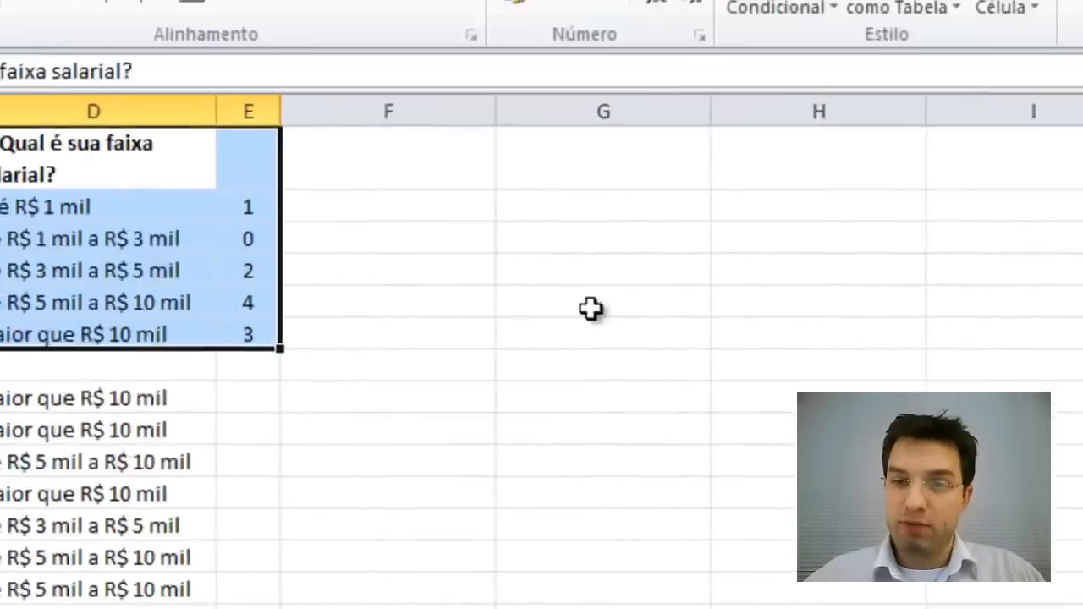
Insert a basic 2D pie chart from the service question and its counts in B1:C5, placed on empty cells beside the tables.
drag(356, 353, 480, 497)
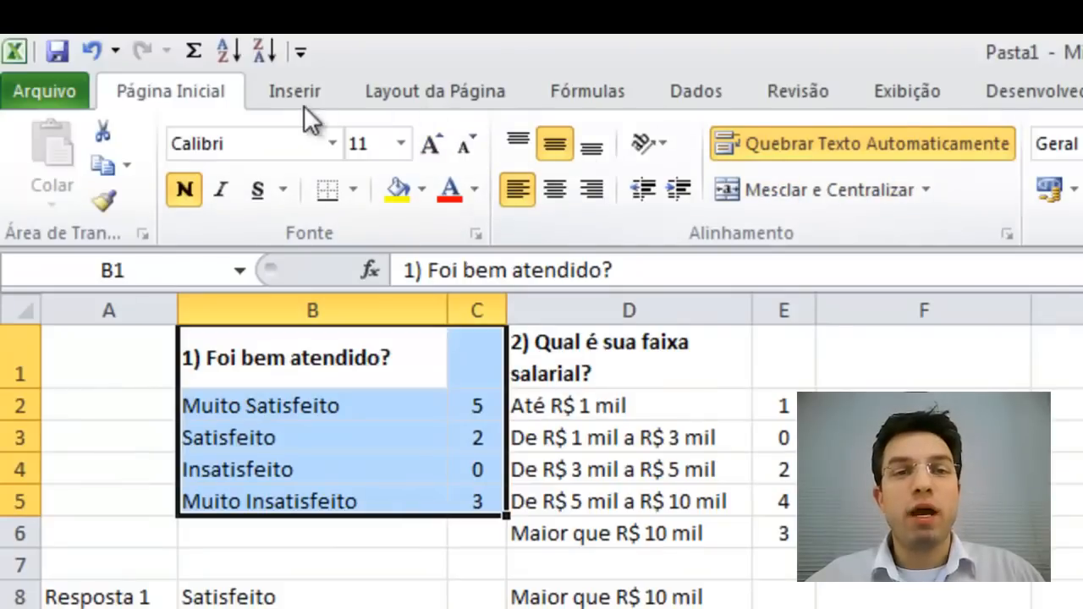
click(330, 93)
click(767, 182)
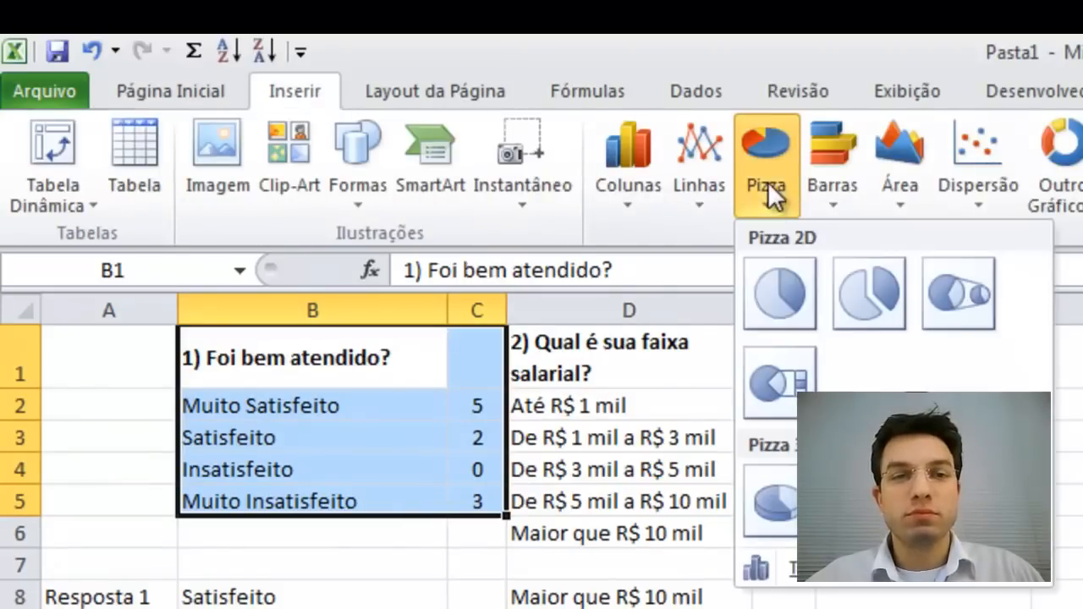
click(785, 292)
drag(833, 300, 478, 84)
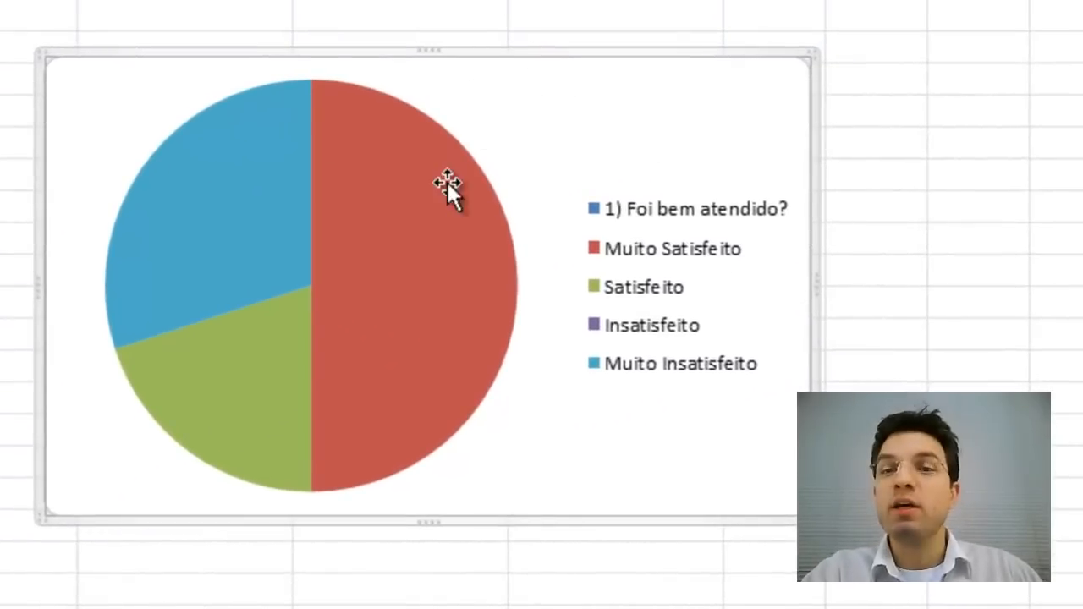
Change the Resposta 8 answer to the first question in B15 to "Insatisfeito".
mouse_move(432, 187)
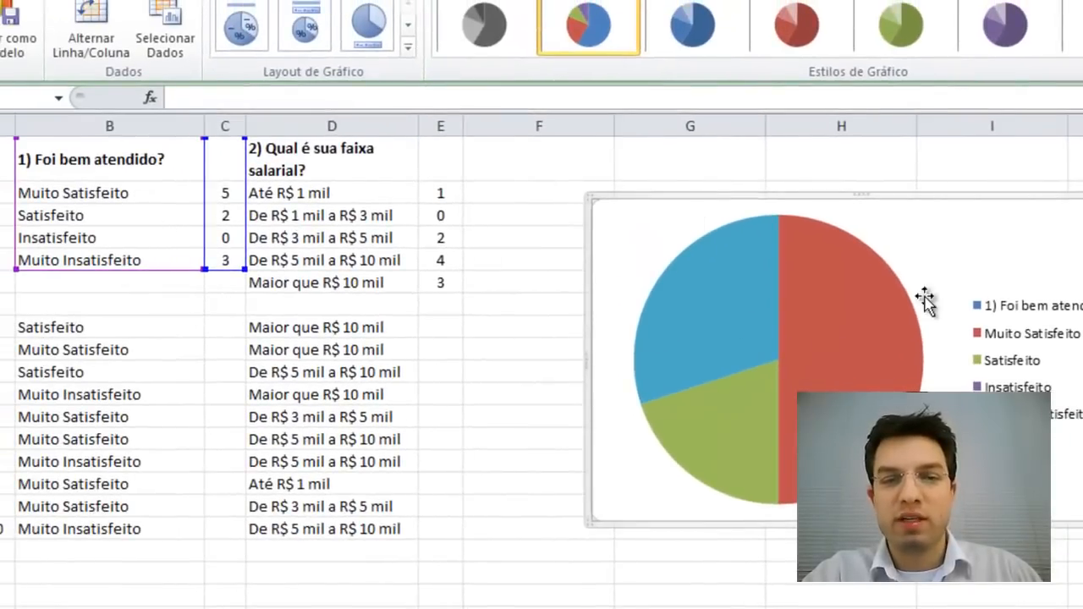
mouse_move(741, 439)
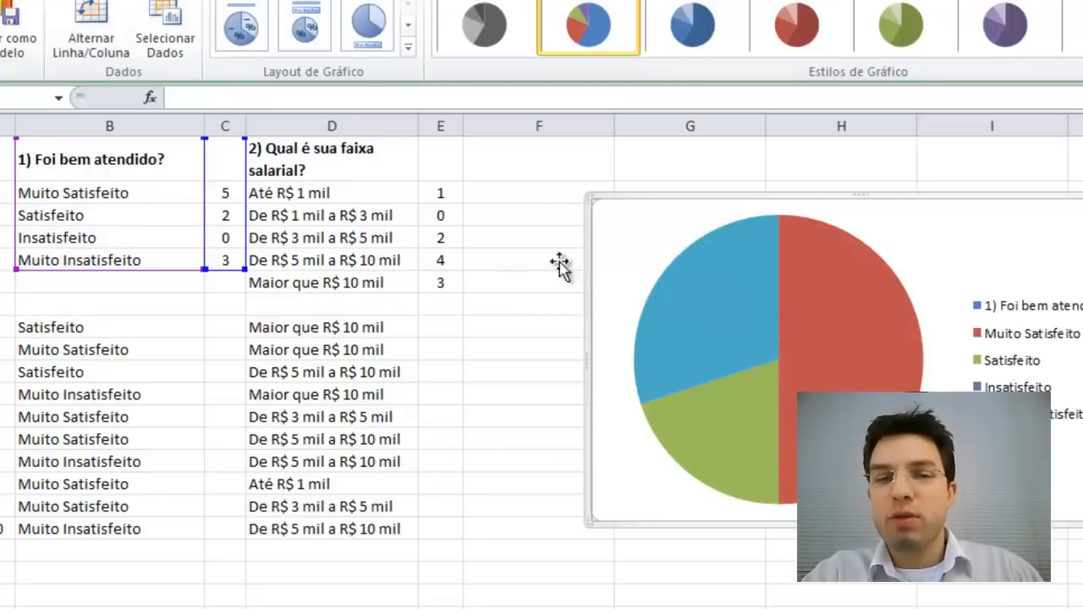
click(71, 489)
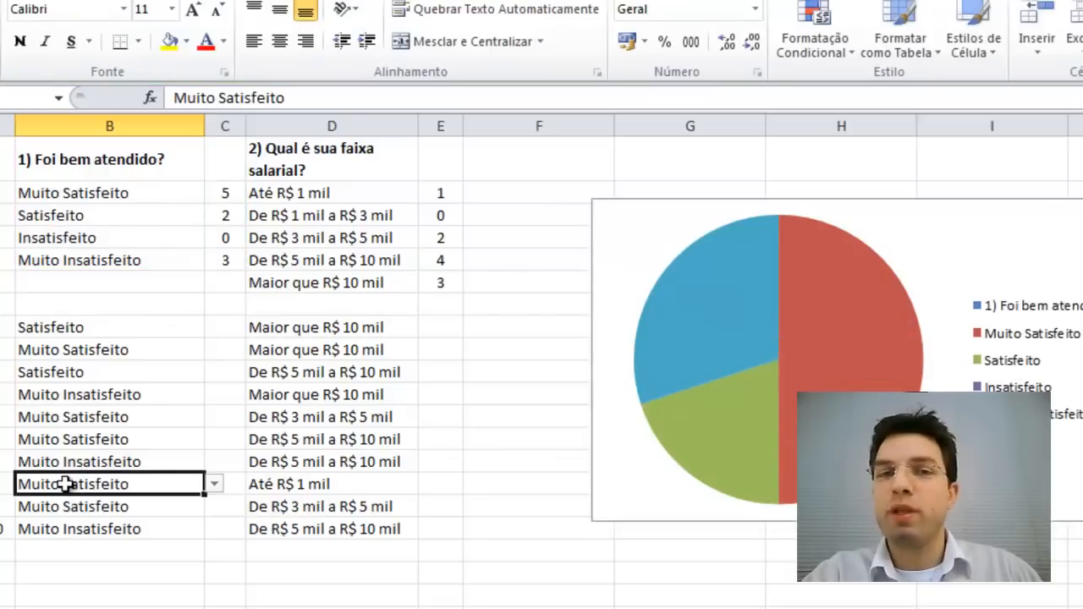
click(215, 484)
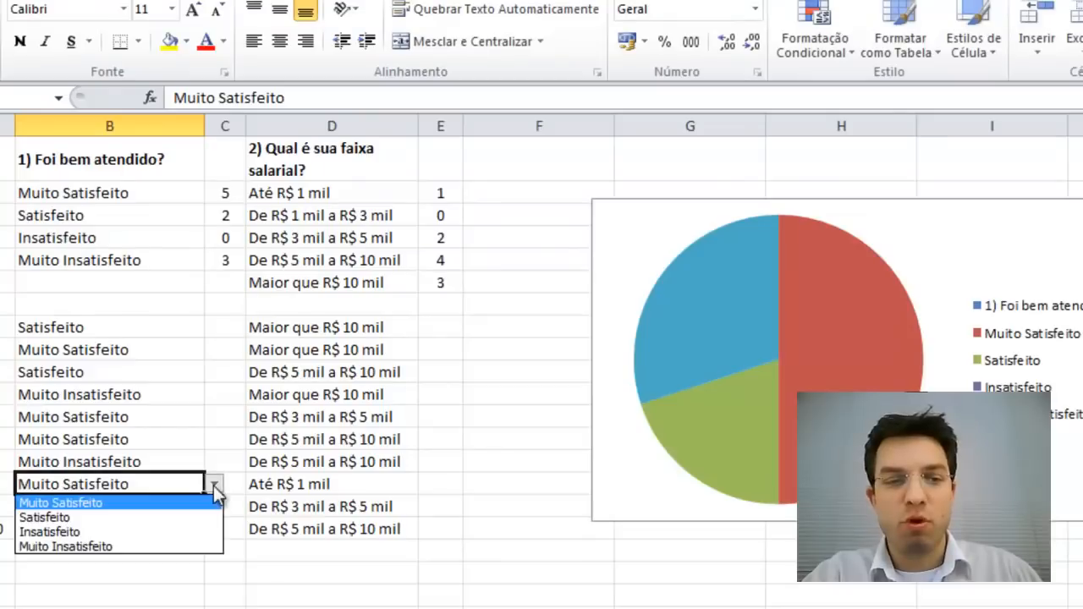
click(140, 530)
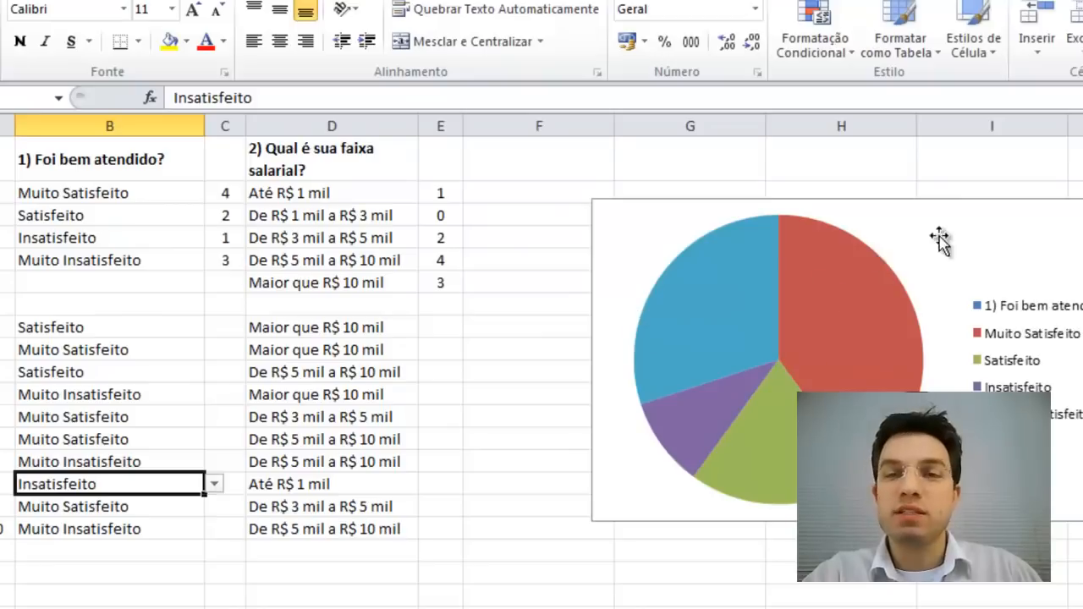
Move the pie chart slightly closer to the data tables and deselect it.
drag(938, 240, 876, 230)
click(681, 572)
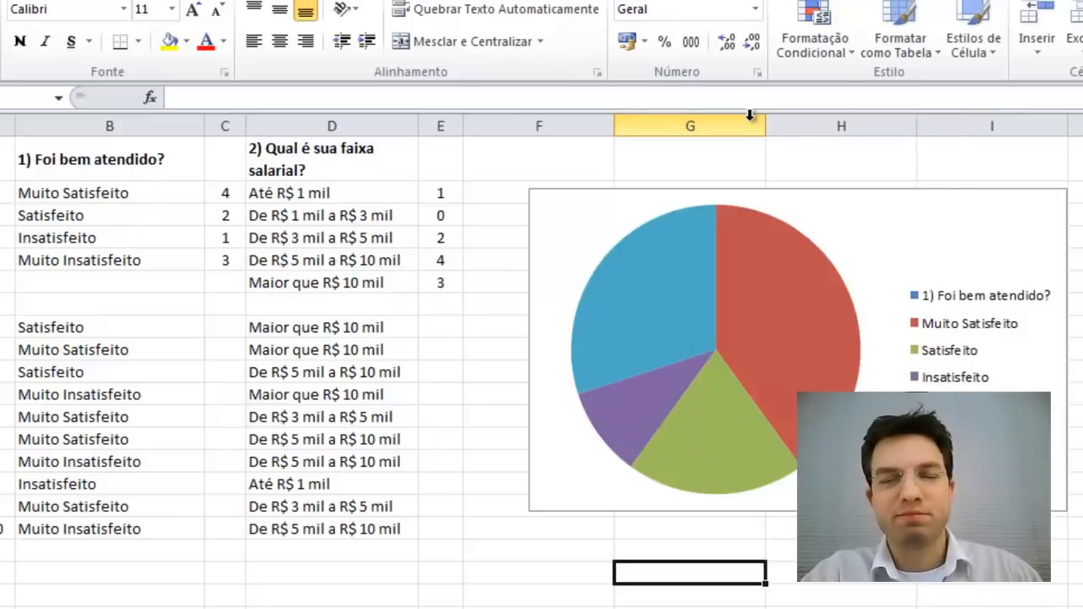
click(604, 242)
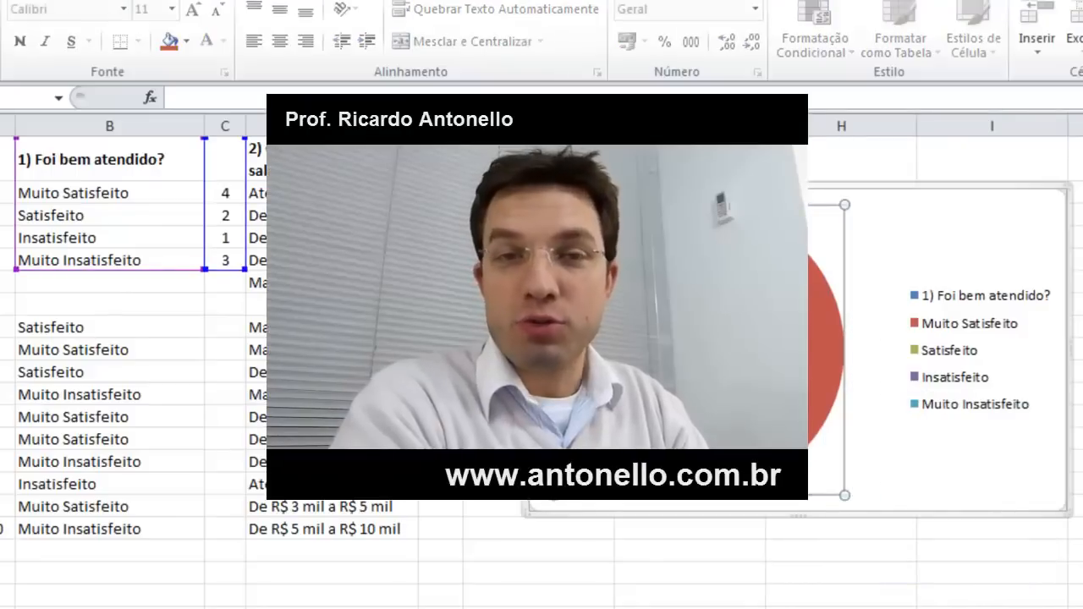
drag(817, 230, 834, 228)
click(933, 230)
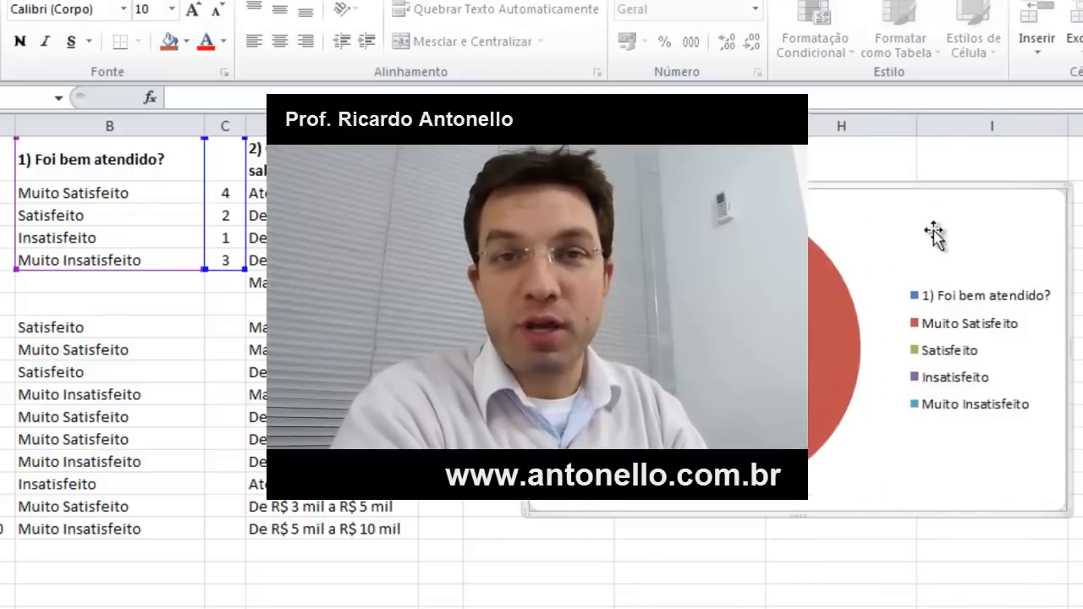